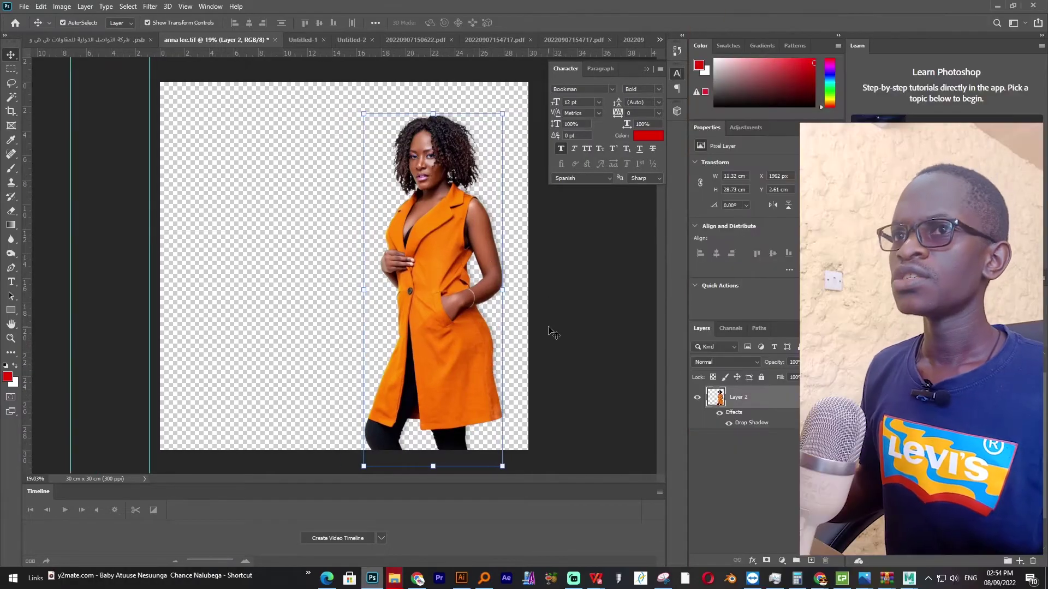
Check the document's canvas size without changing it.
click(61, 7)
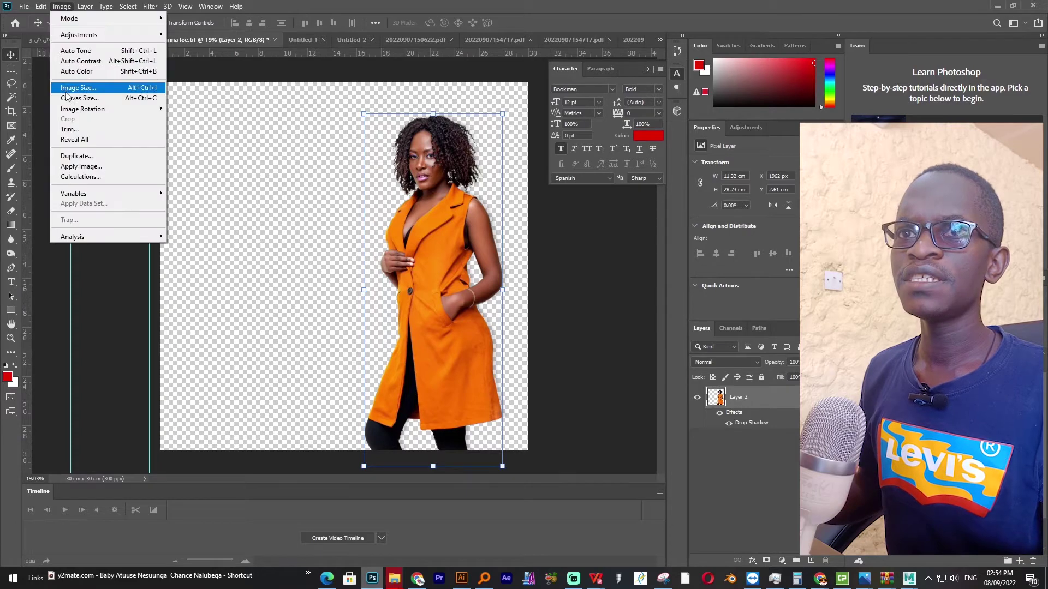
click(81, 99)
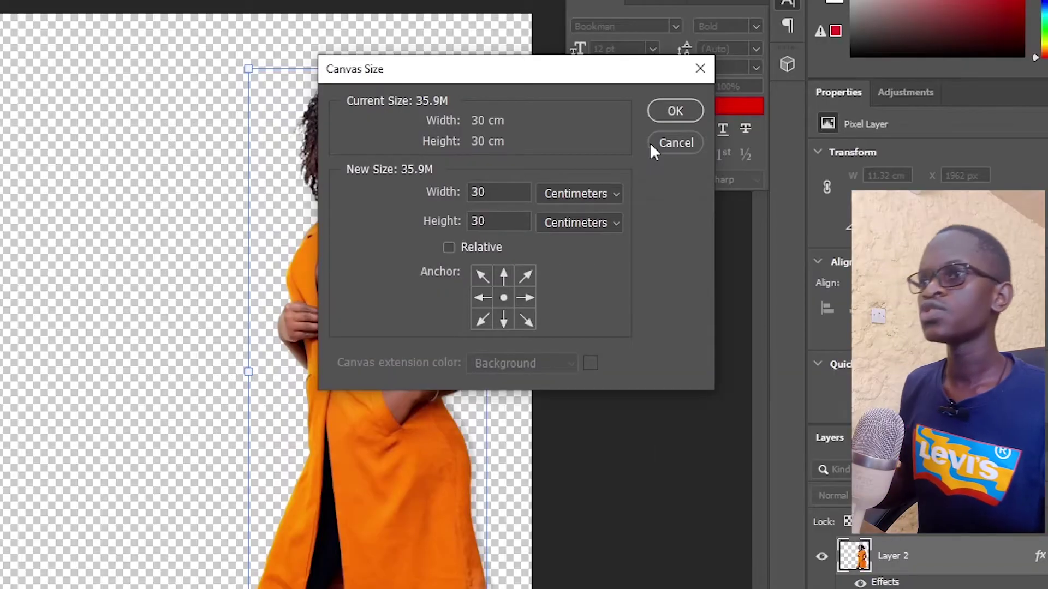
click(651, 143)
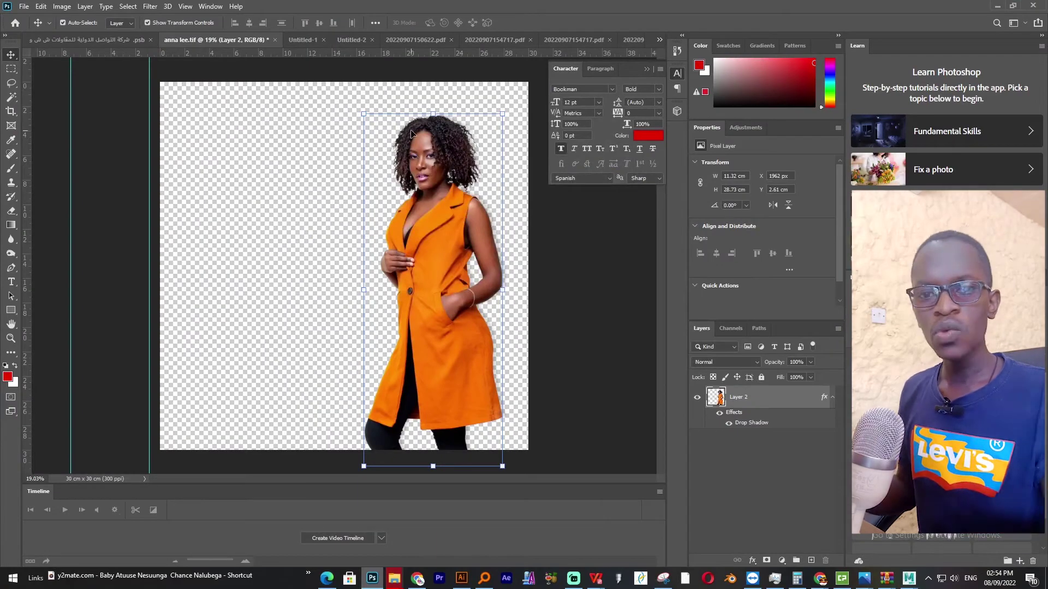
click(565, 244)
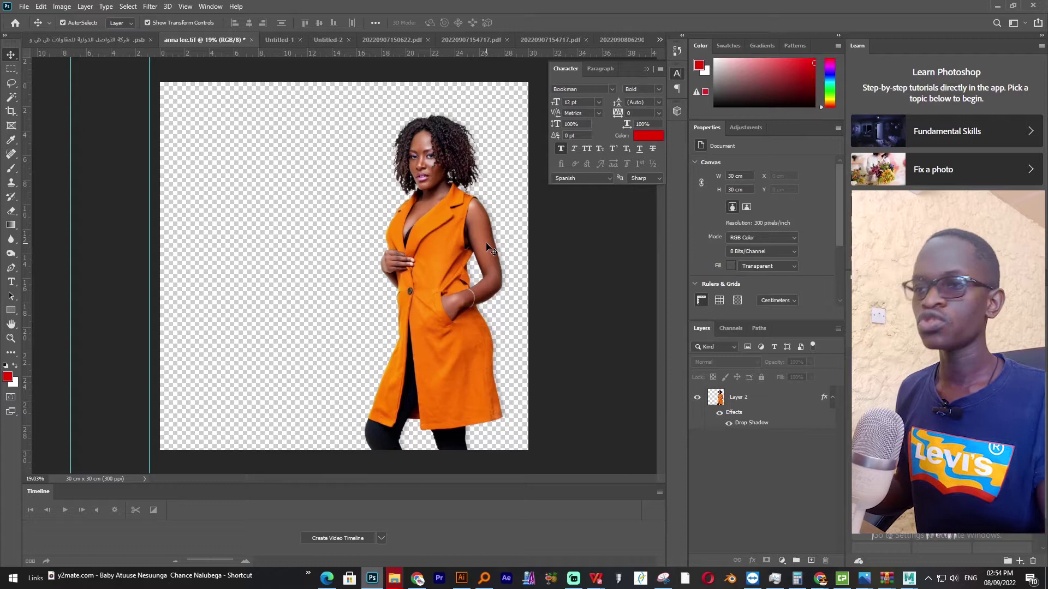
click(452, 331)
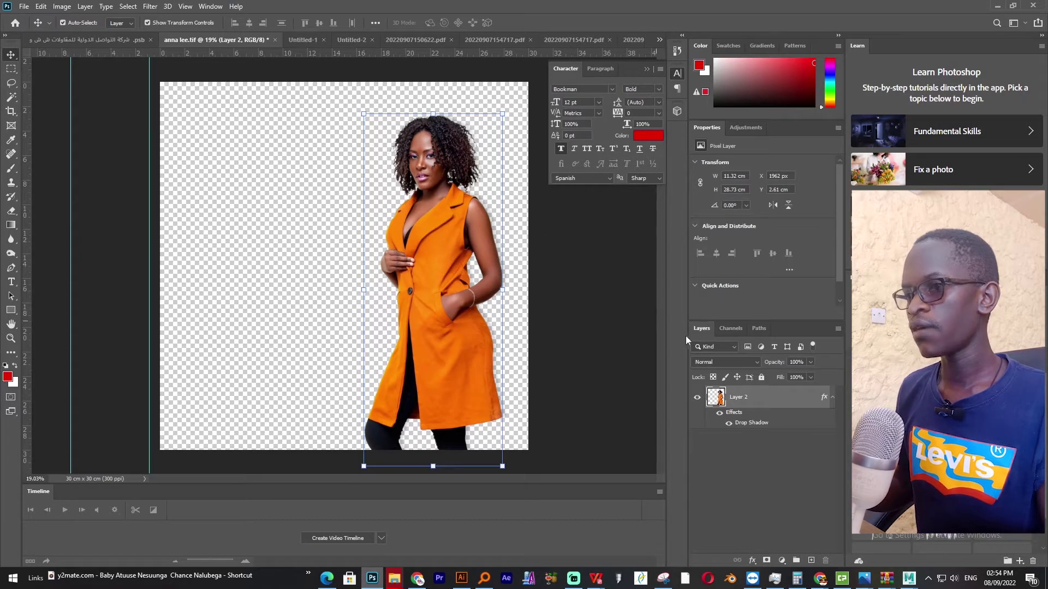
click(561, 327)
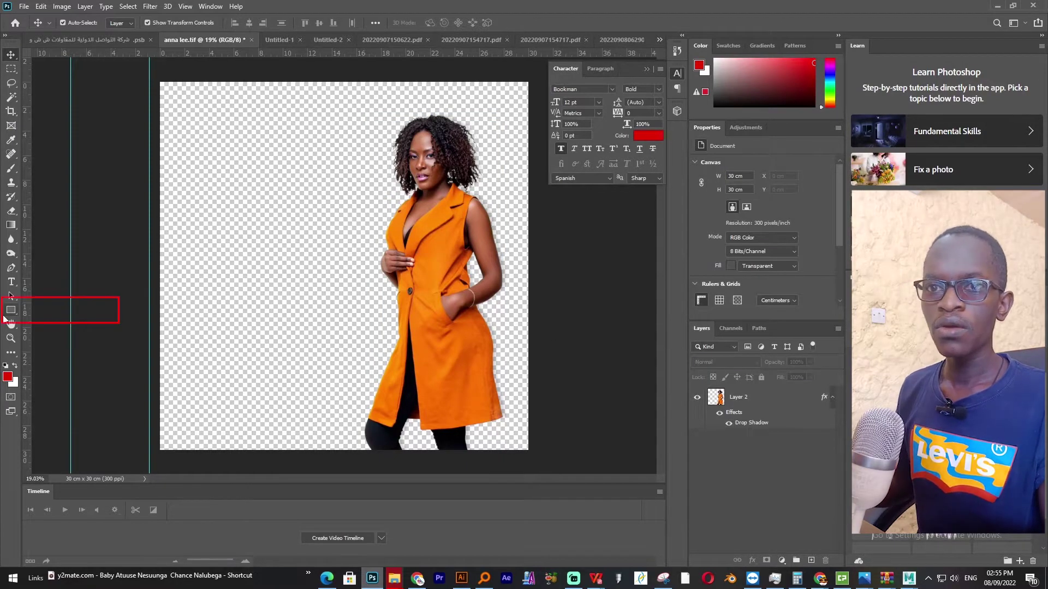
Set the background colour to the orange sampled from the woman's coat.
click(11, 310)
right_click(11, 310)
click(55, 308)
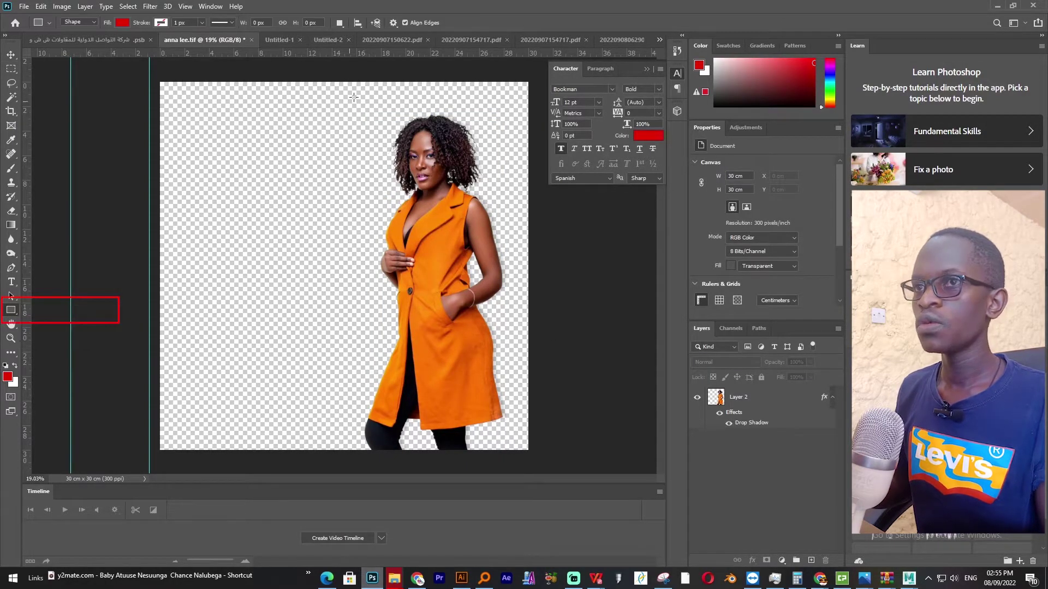
click(14, 381)
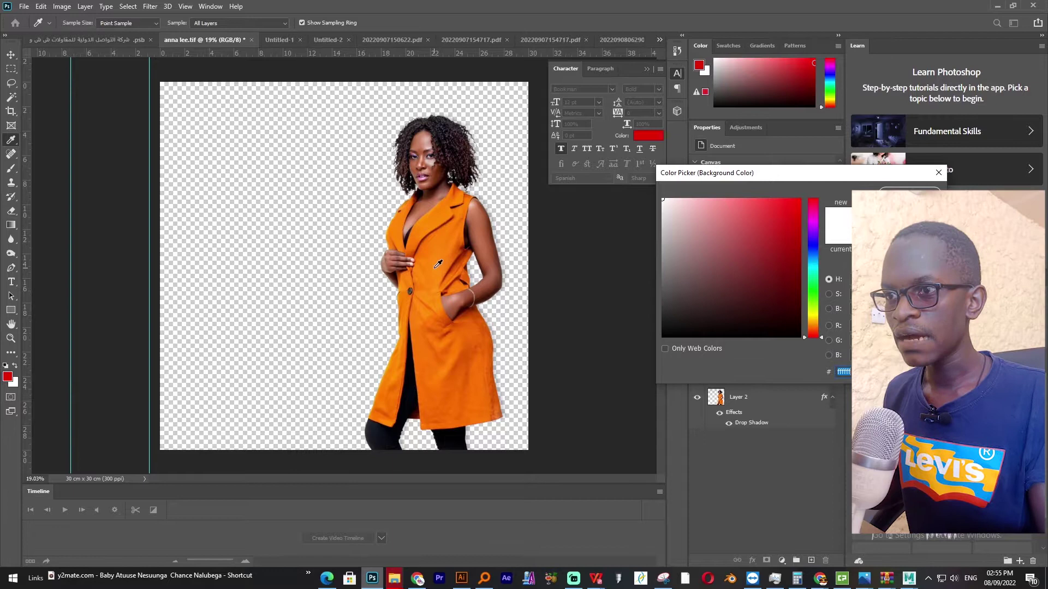
click(436, 266)
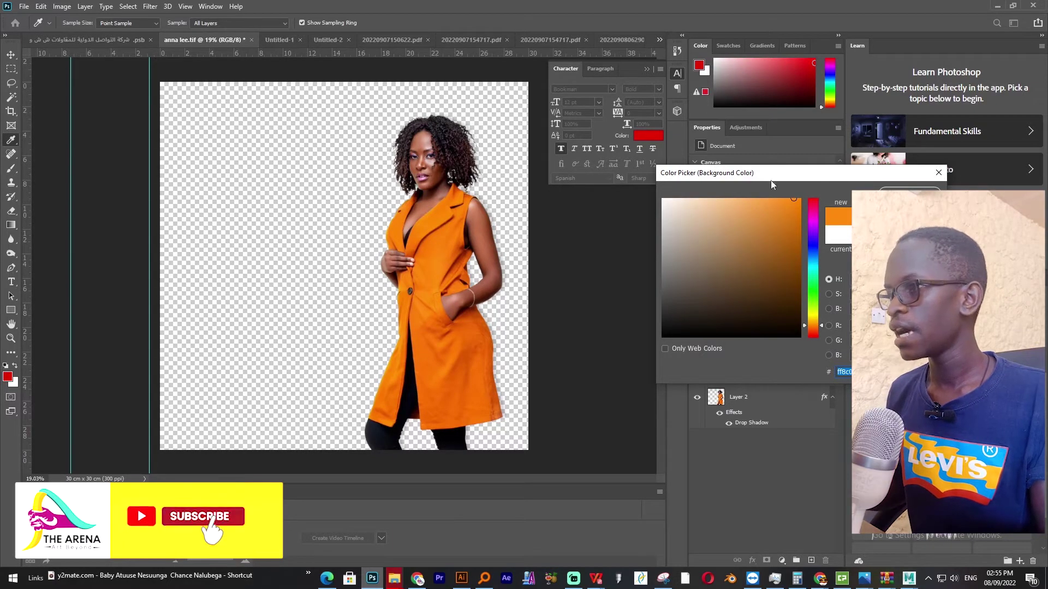
key(Return)
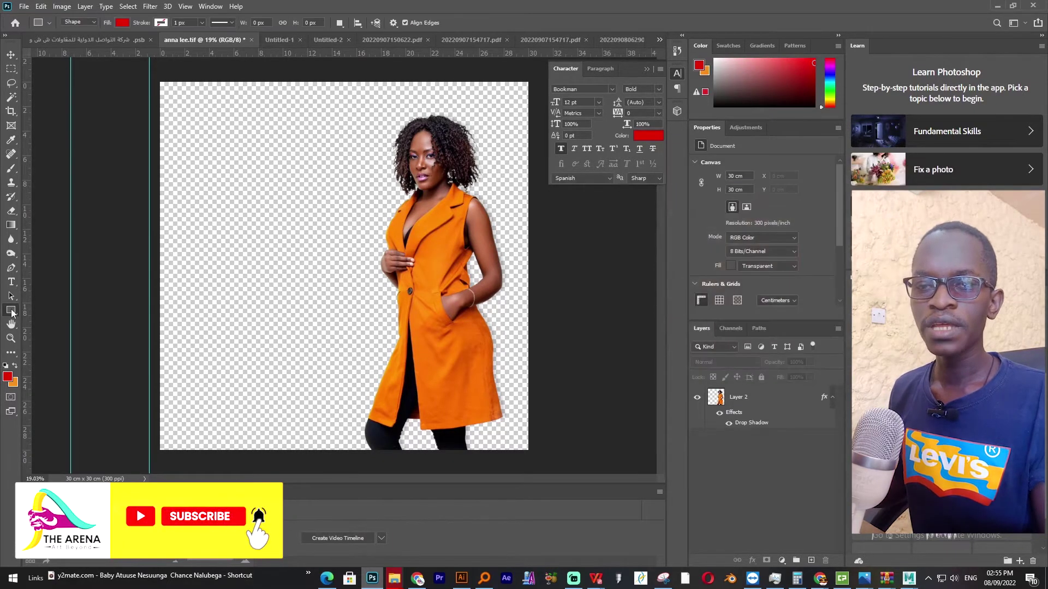
Draw a full-height rectangle filled with the sampled orange over the woman, about 836 px wide and 3659 px high.
right_click(11, 310)
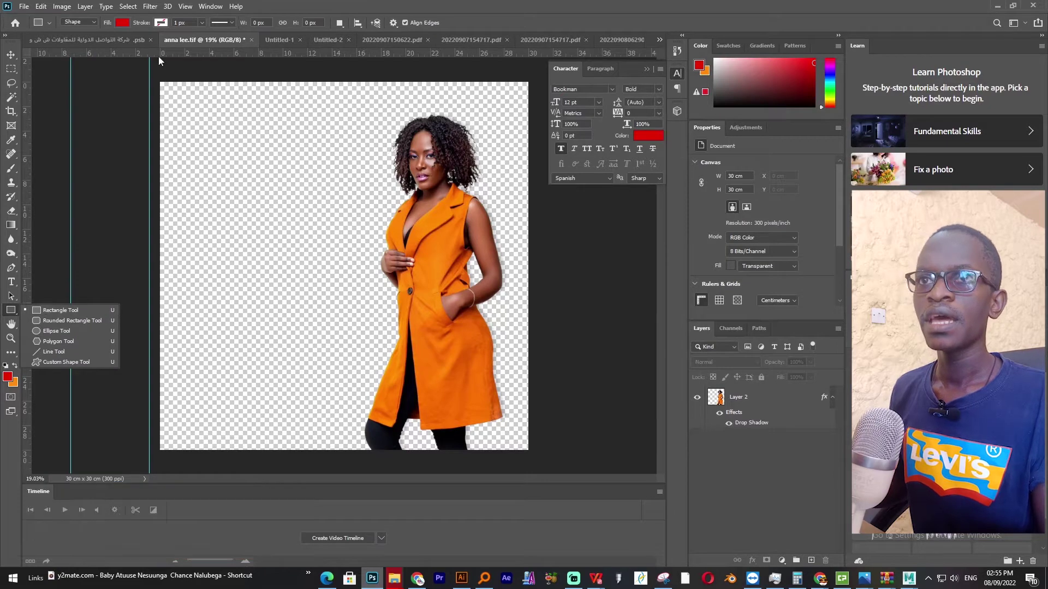
click(122, 22)
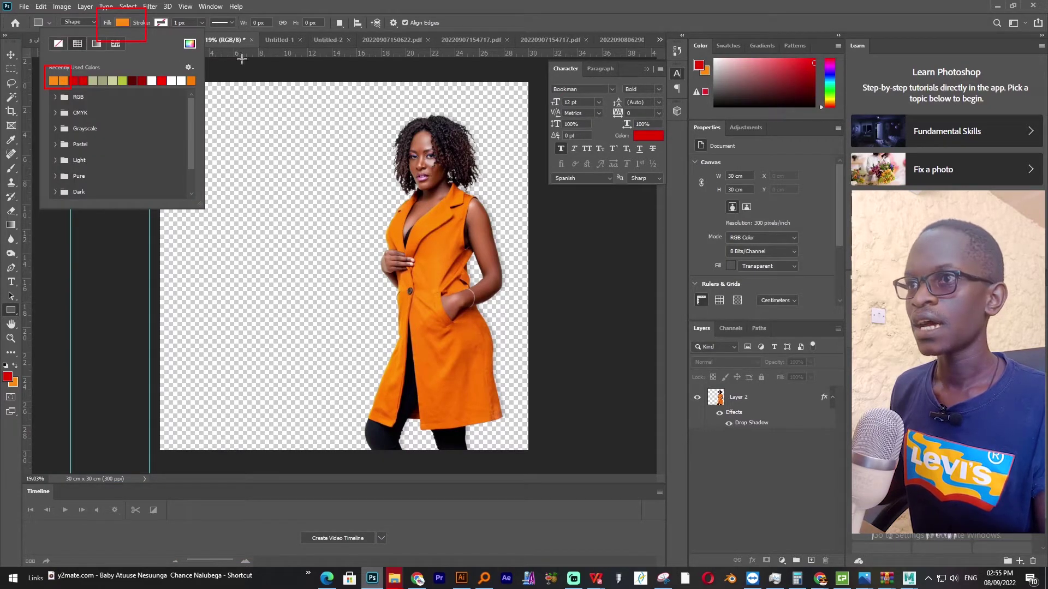
drag(400, 81, 486, 461)
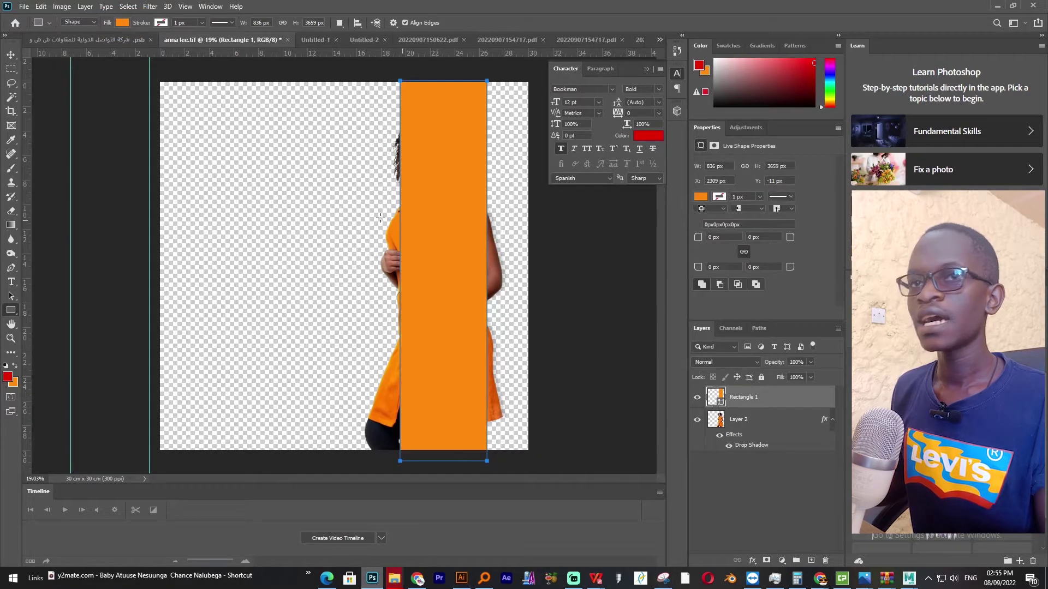
Widen the orange rectangle leftwards to about 925 px and place its layer beneath the woman's layer.
click(10, 54)
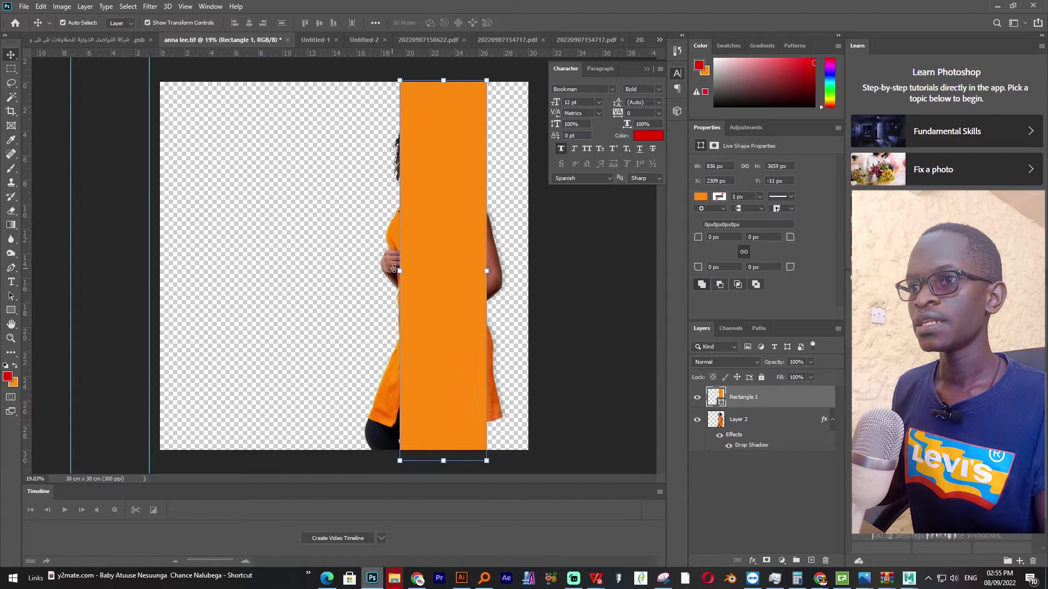
drag(400, 271, 390, 272)
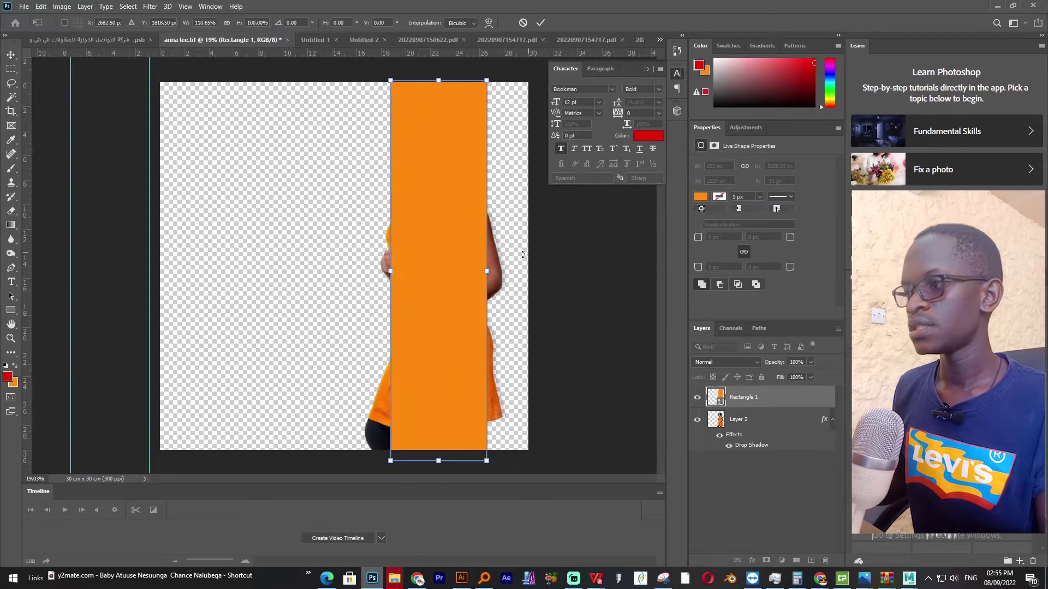
key(Return)
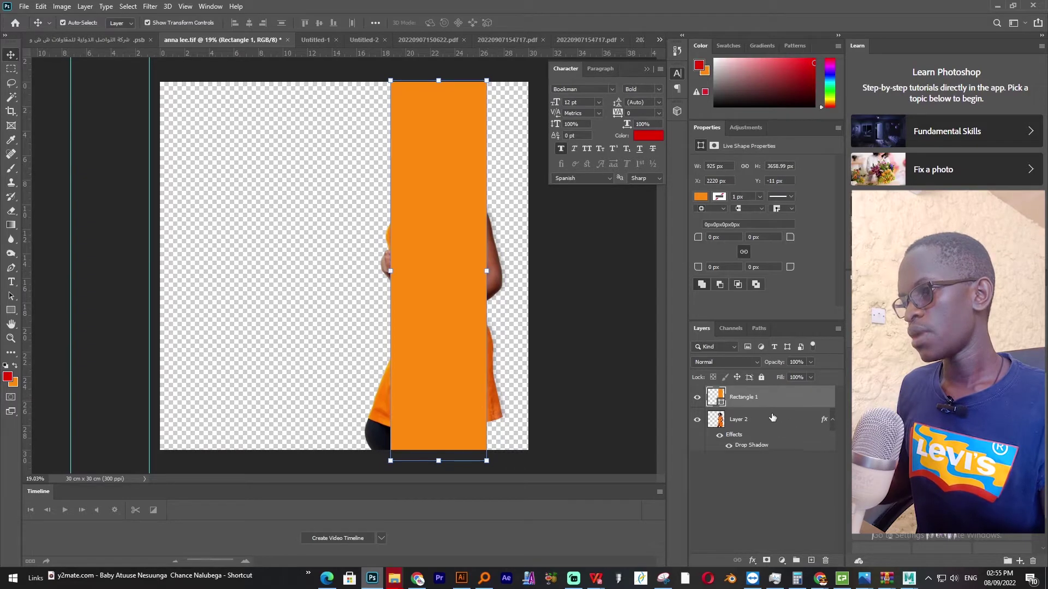
drag(772, 418, 736, 426)
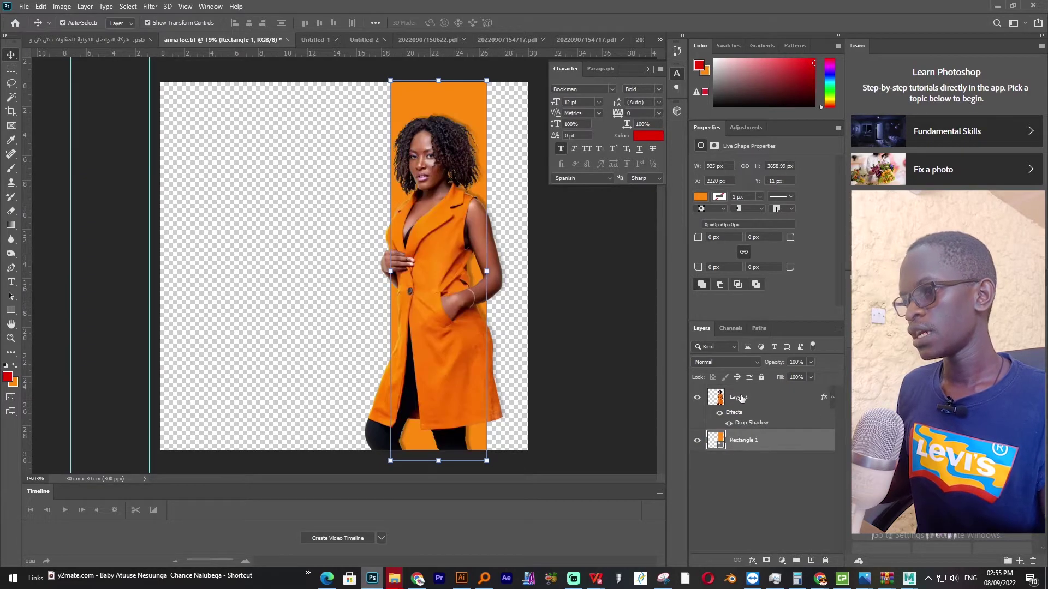
Rename the woman's layer as photo.
click(741, 398)
double_click(742, 398)
text(photo)
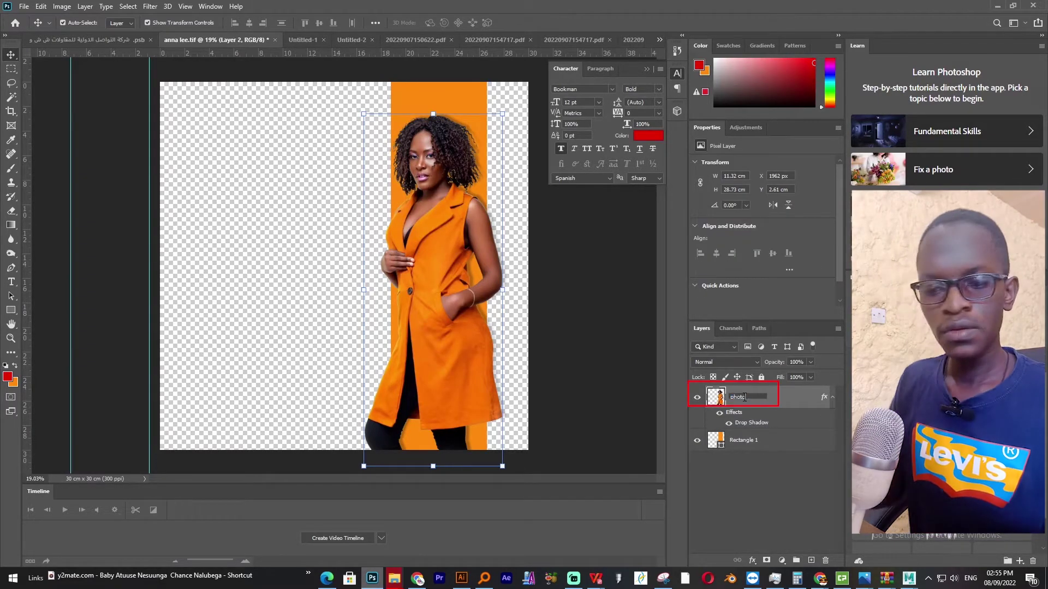
click(758, 439)
click(653, 380)
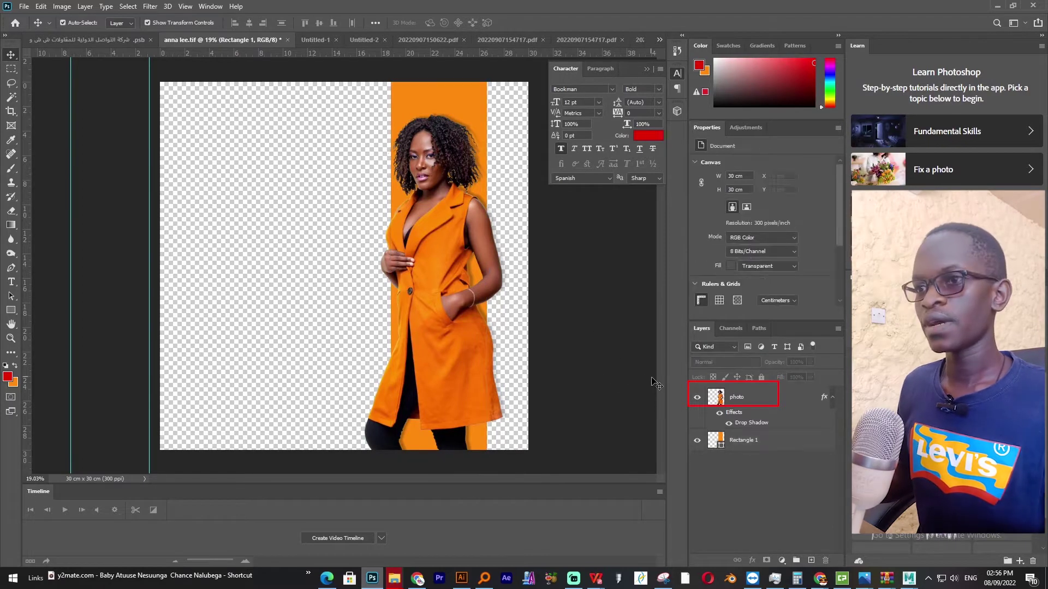
Extend the orange band's left edge slightly so that it is about 967 px wide.
click(455, 113)
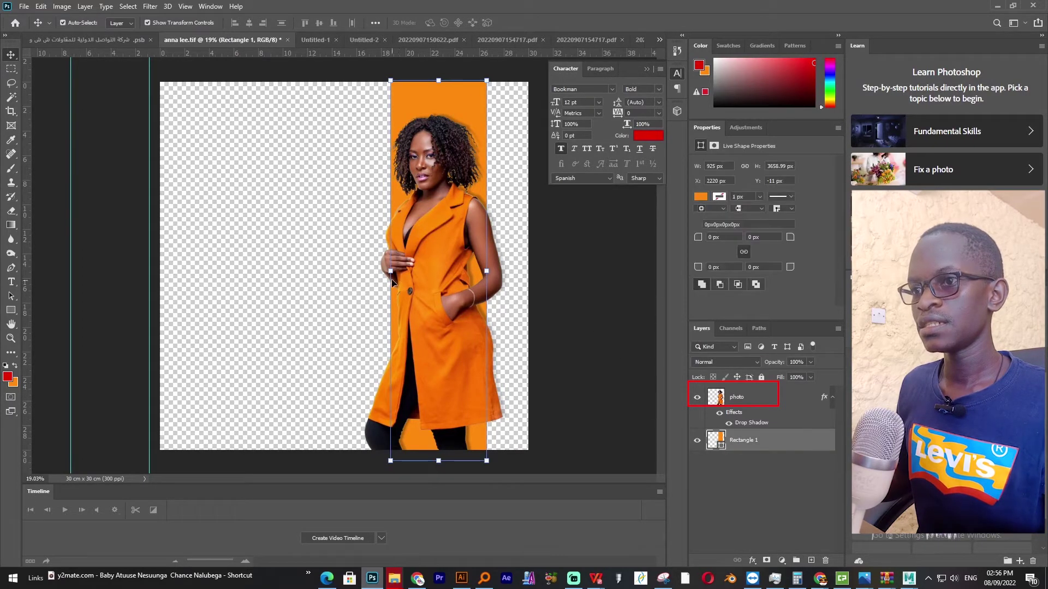
drag(386, 273, 386, 271)
key(Return)
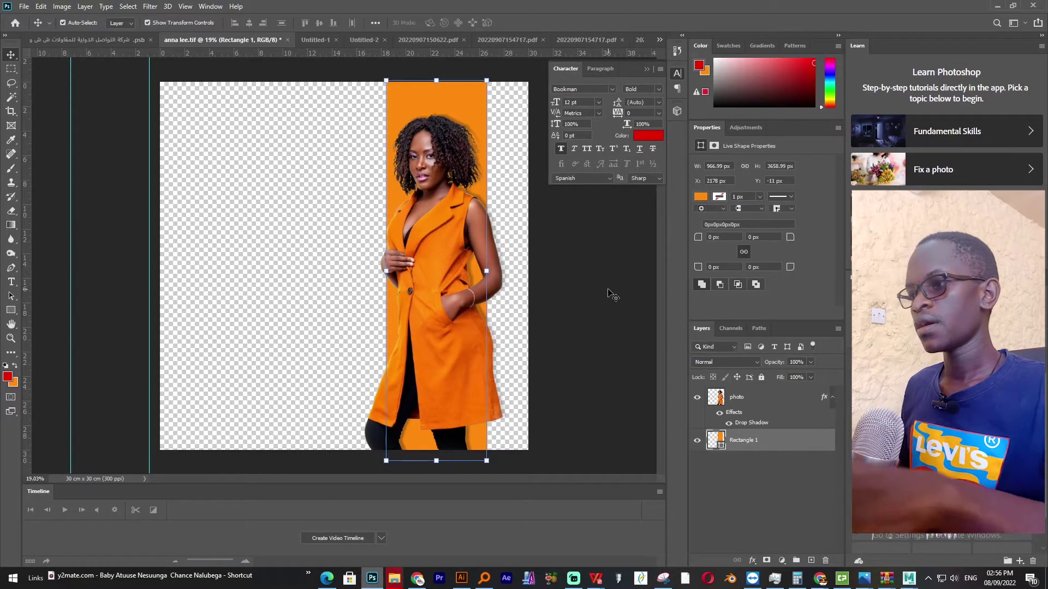
click(517, 305)
drag(445, 114, 447, 116)
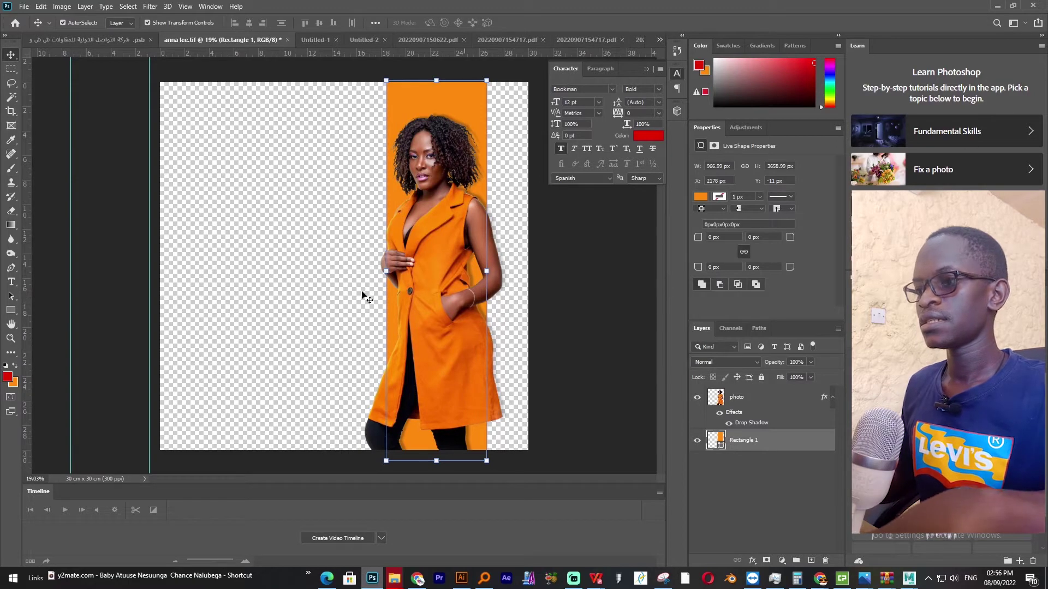
Draw a rectangle about 3628 by 3602 px covering the whole canvas and place it at the bottom of the layer stack.
key(u)
drag(156, 80, 533, 453)
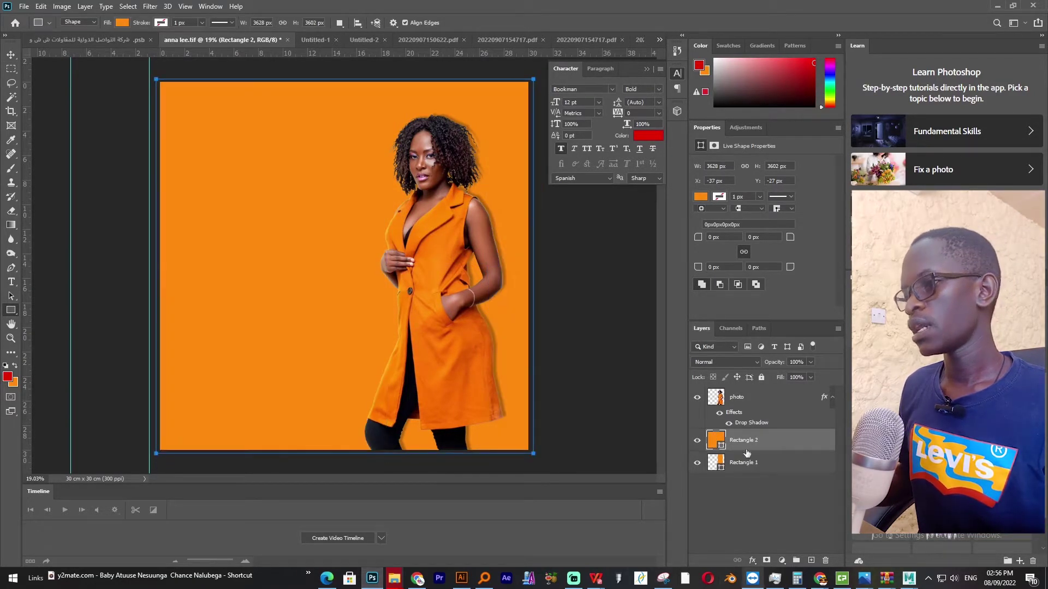
drag(746, 452, 751, 503)
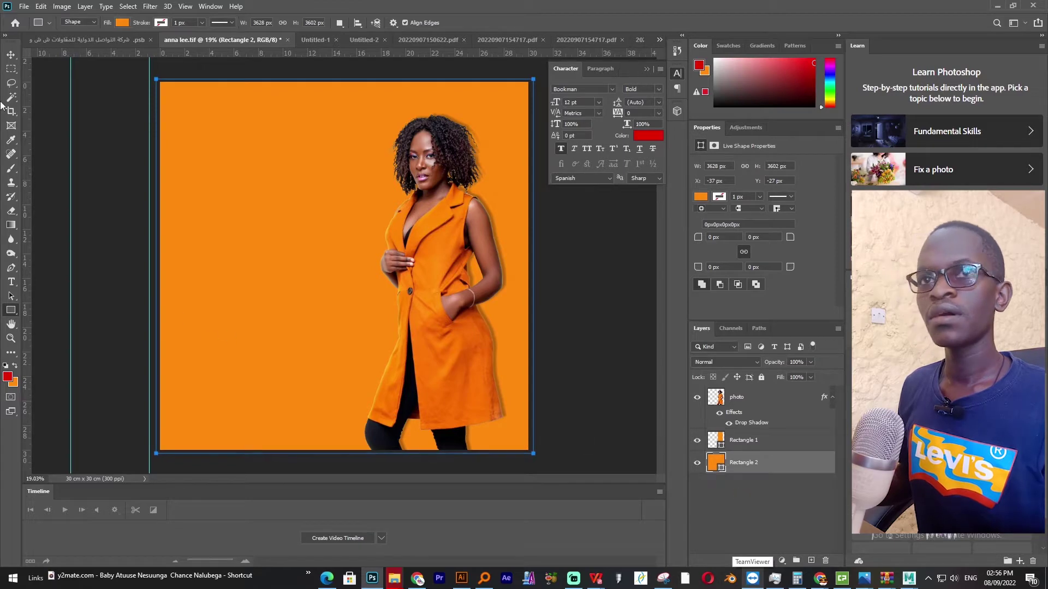
Change the full-canvas rectangle's fill to the recently used khaki green.
click(11, 54)
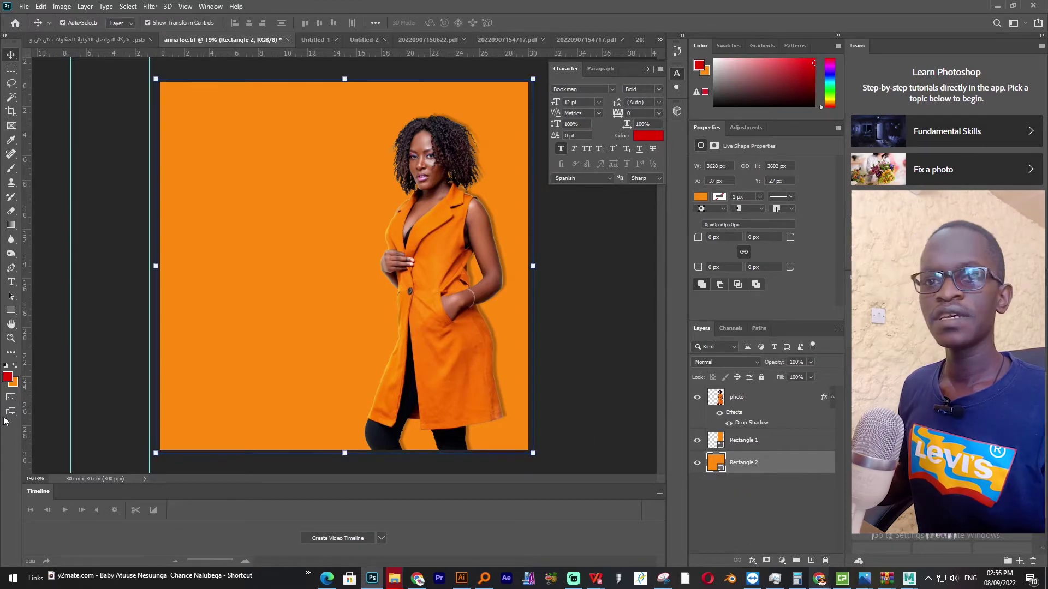
click(11, 309)
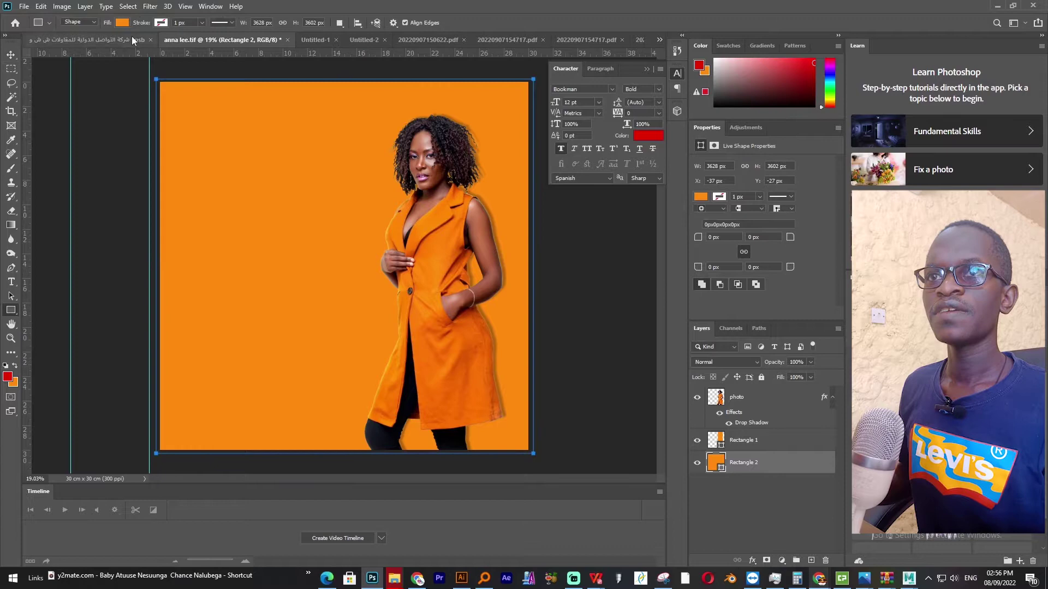
click(122, 22)
click(93, 81)
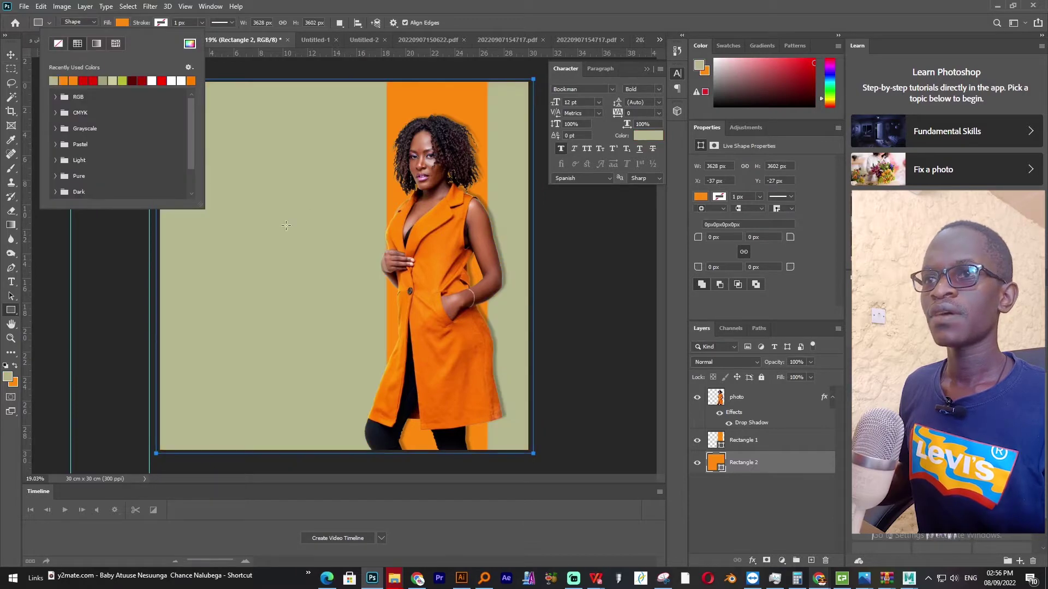
key(v)
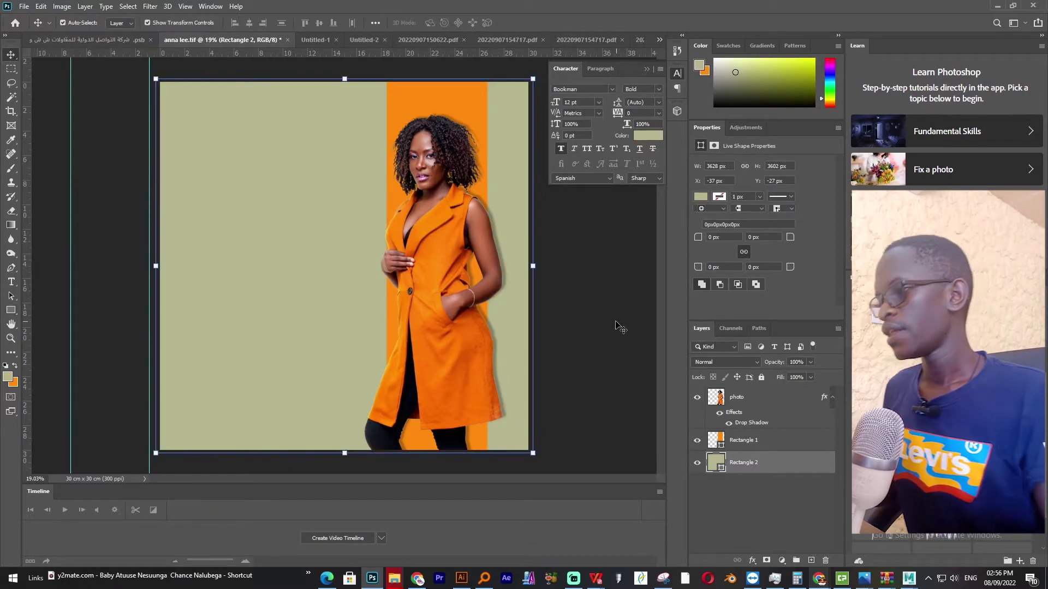
click(617, 326)
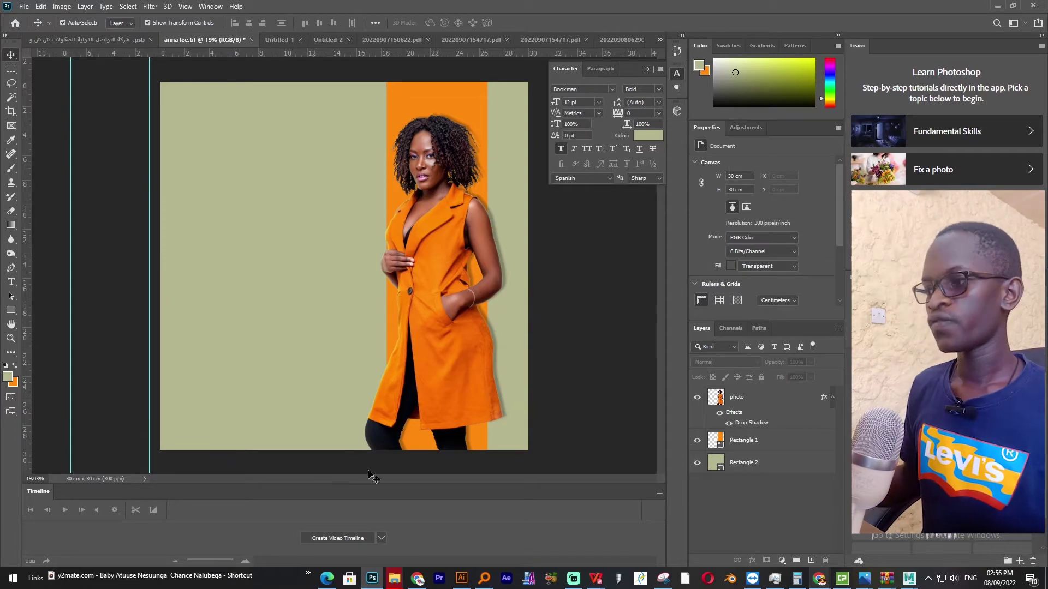
Add black Bookman Bold heading text in three separate stacked lines reading NEW YEAR, FASHION and SALES to the left of the woman.
click(11, 283)
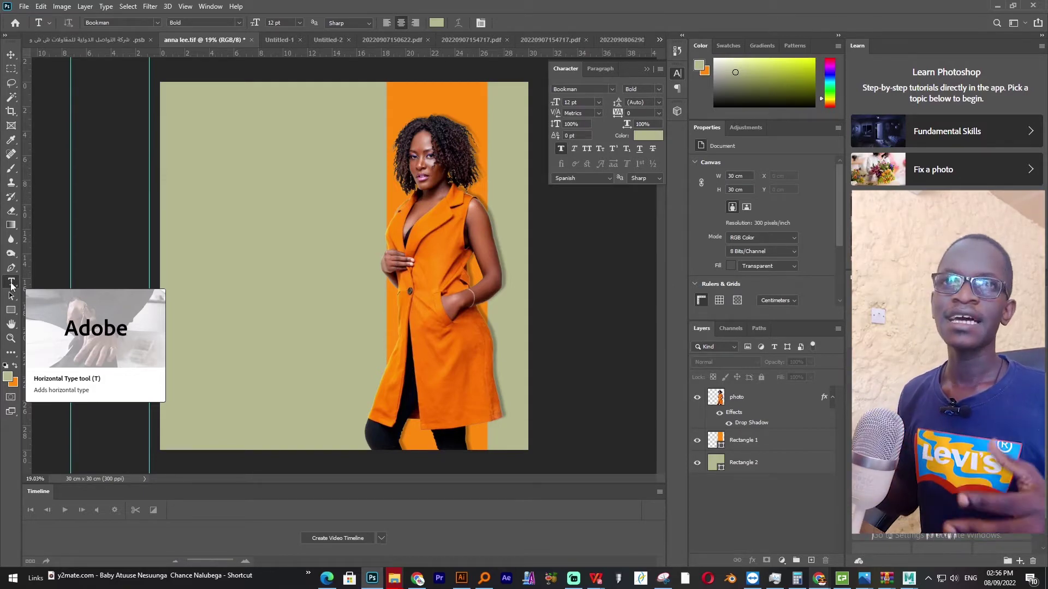
click(194, 170)
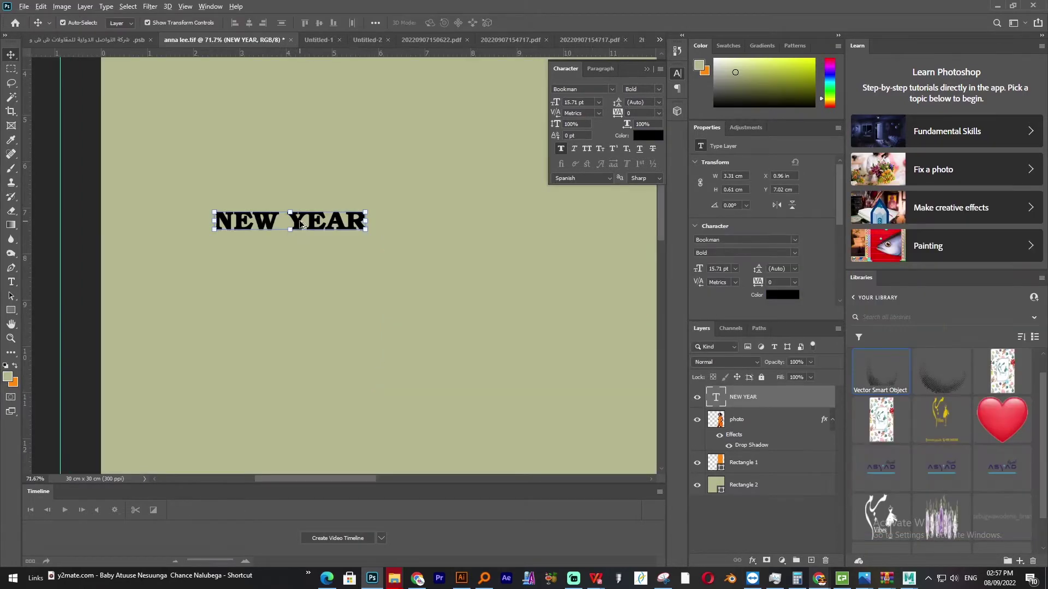
text(FASHION)
key(ctrl+Return)
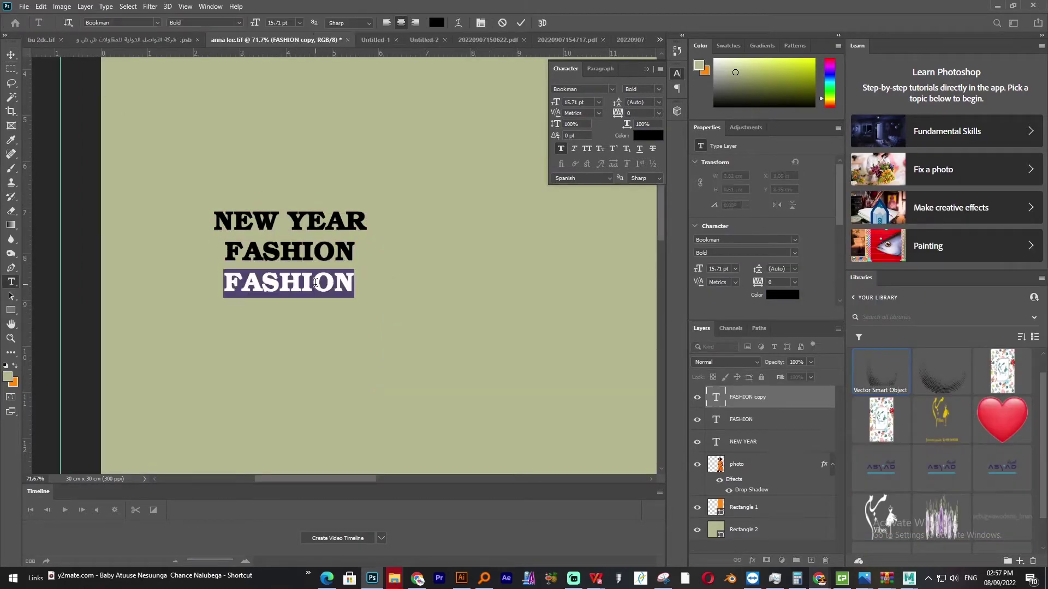
text(SALES)
Add a 12 pt Lorem ipsum paragraph below the heading and widen its text box to about 12.9 cm.
drag(194, 236, 477, 316)
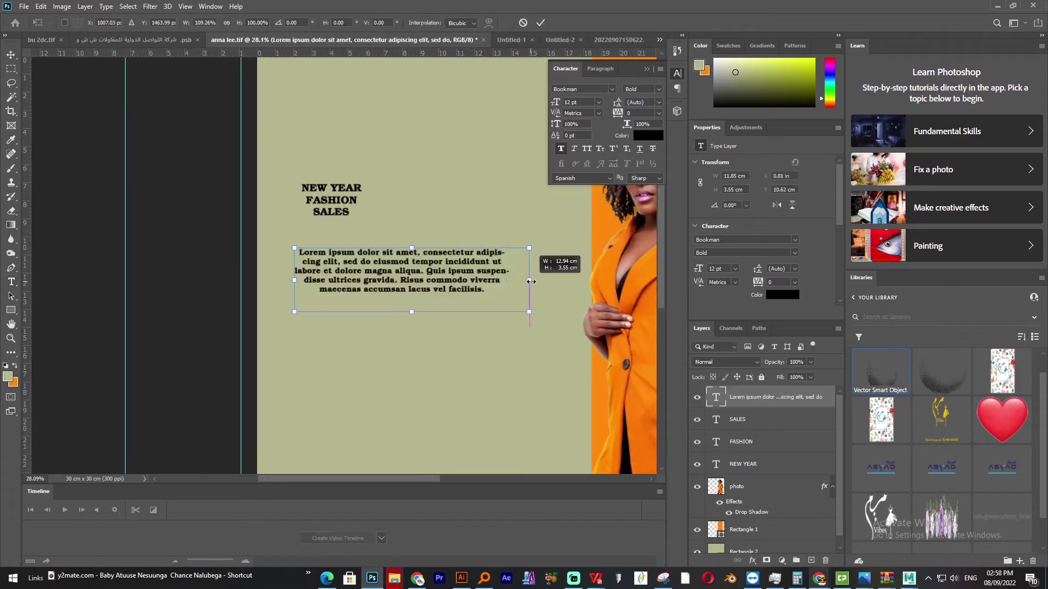
key(ctrl+Return)
Add the text SHOP below the paragraph and a copy beneath it reading 50% DISCOUNT.
click(297, 372)
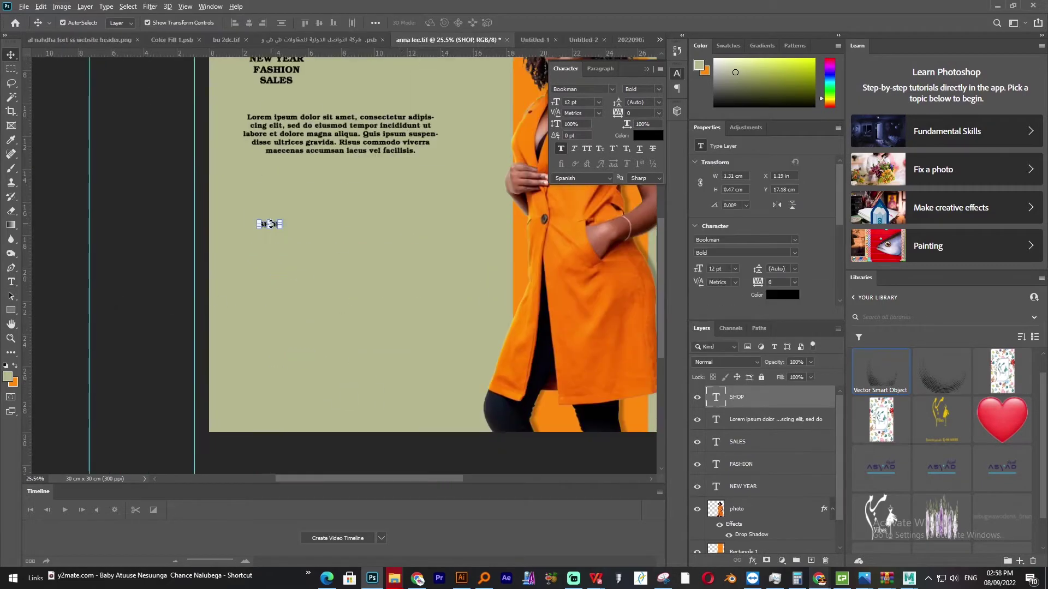
click(277, 322)
text(50% DISCOUNT)
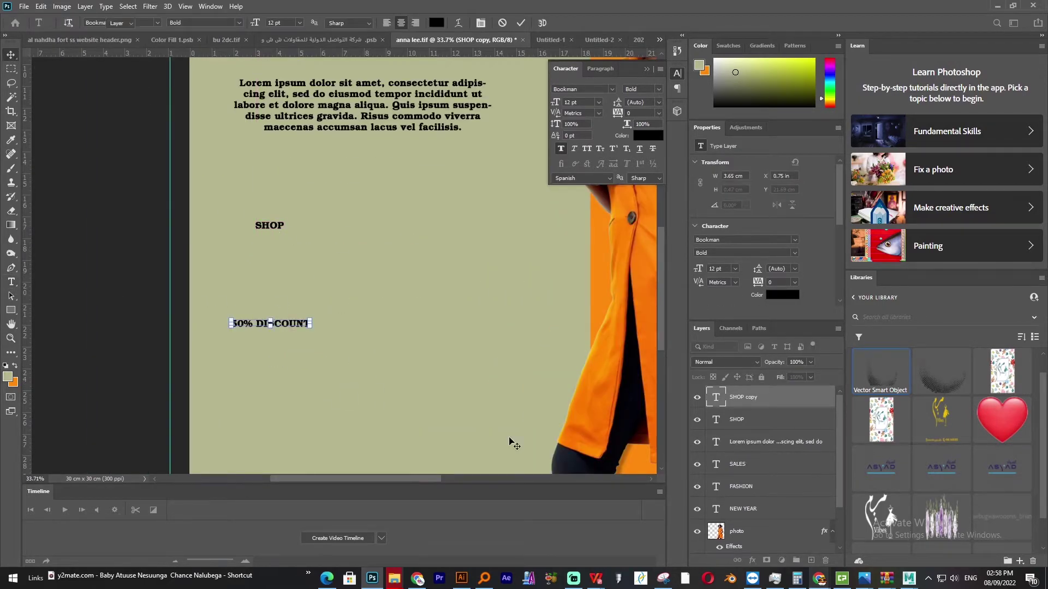
Copy the 50% DISCOUNT text below itself and change the copy to read Visit Our Website.
key(ctrl+Return)
drag(286, 324, 290, 397)
triple_click(289, 397)
text(VISIT)
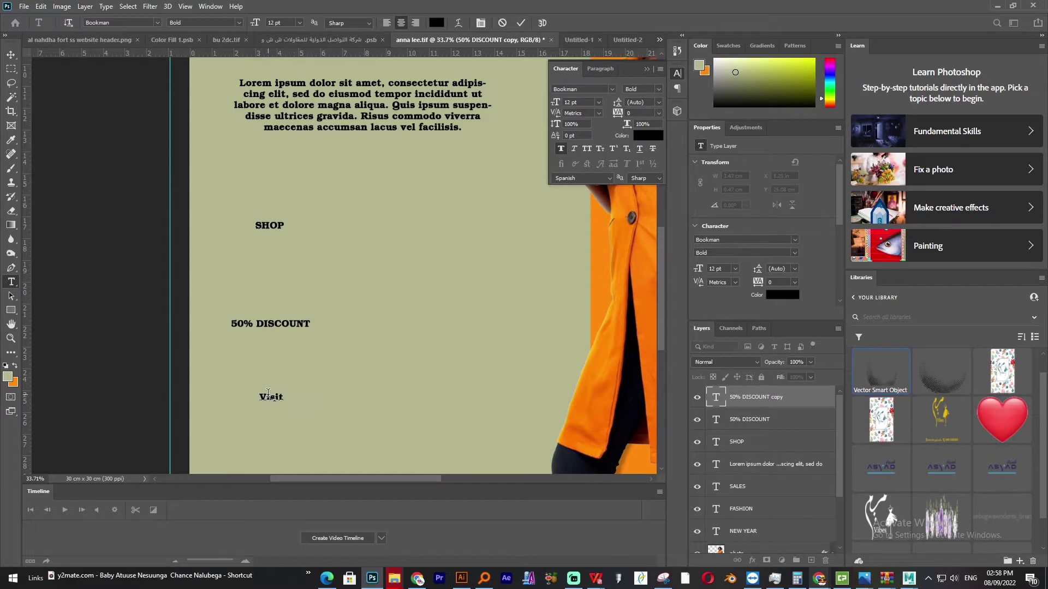
text( Website)
key(ctrl+Return)
Duplicate the Visit Our Website line directly beneath itself and change the copy to AnnleeFashions.com.
key(ctrl+j)
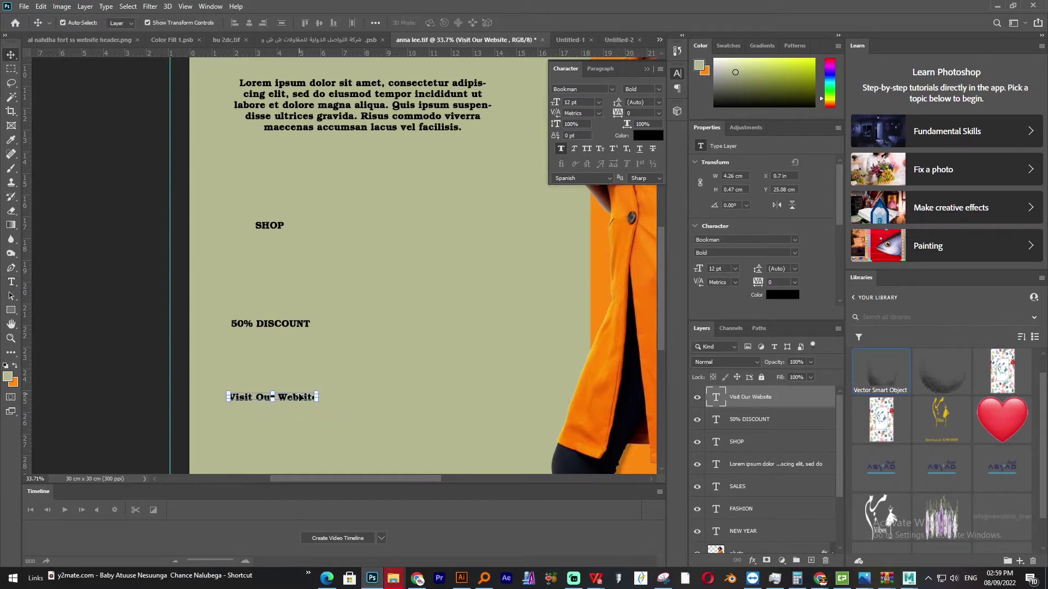
drag(298, 395, 300, 408)
click(301, 408)
key(ctrl+a)
text(AnnleeFashions.com)
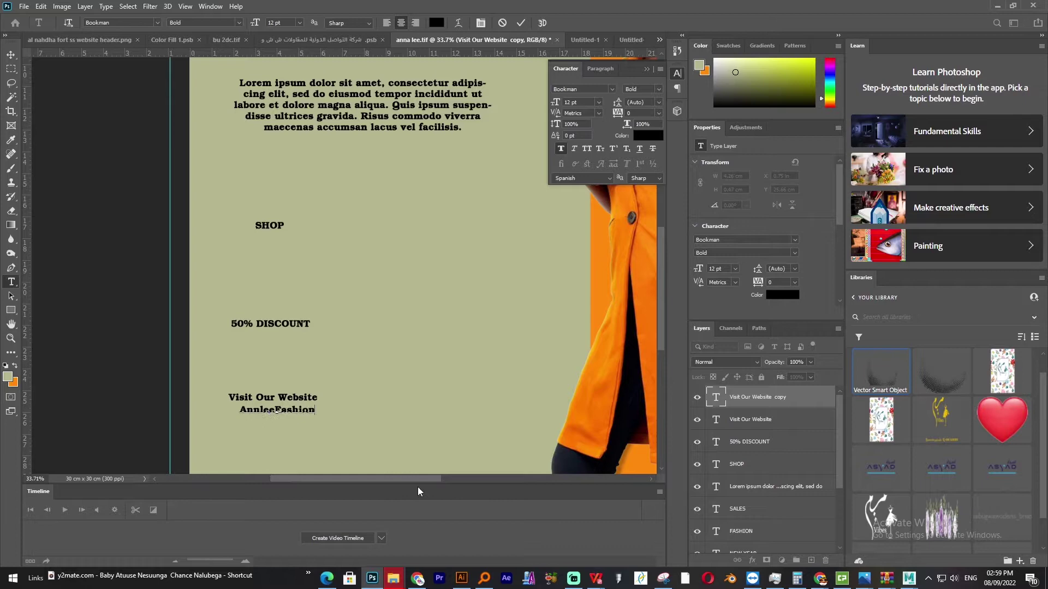
key(ctrl+Return)
Copy the website address text to the poster's upper-left corner and retype it on two lines as Anna Lee Fashsion 'City Classic Wears".
scroll(322, 341, down, 3)
drag(318, 420, 308, 163)
double_click(309, 163)
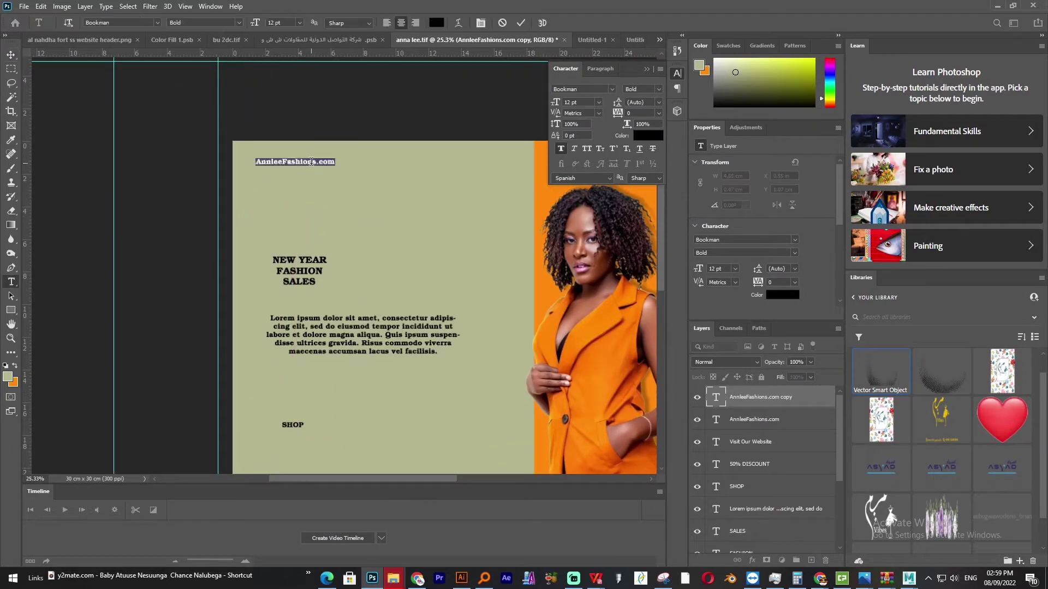
text(Anna Lee )
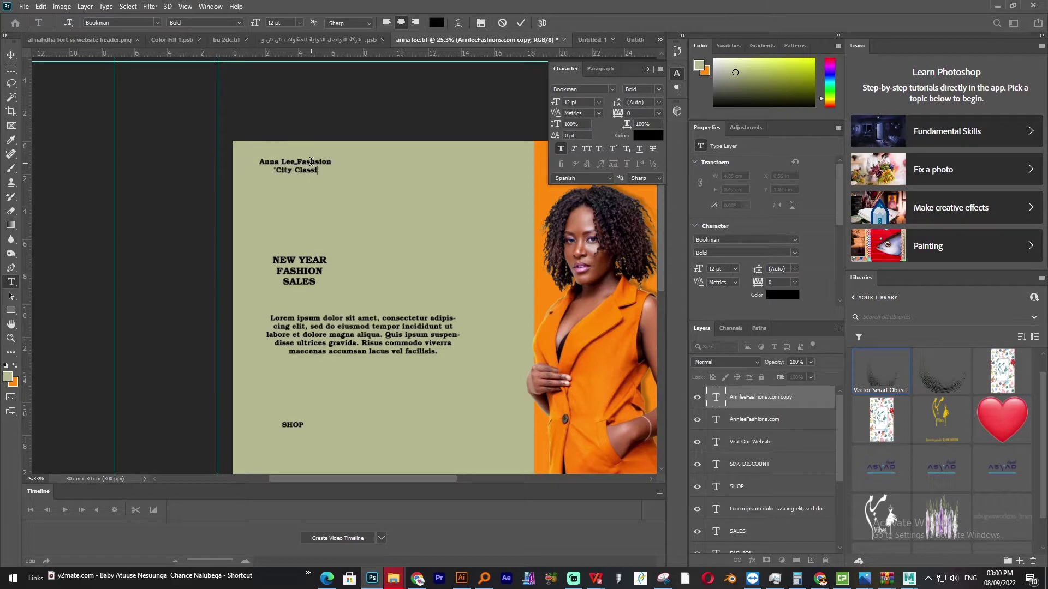
text(c Wears")
key(ctrl+Return)
key(v)
scroll(332, 297, down, 1)
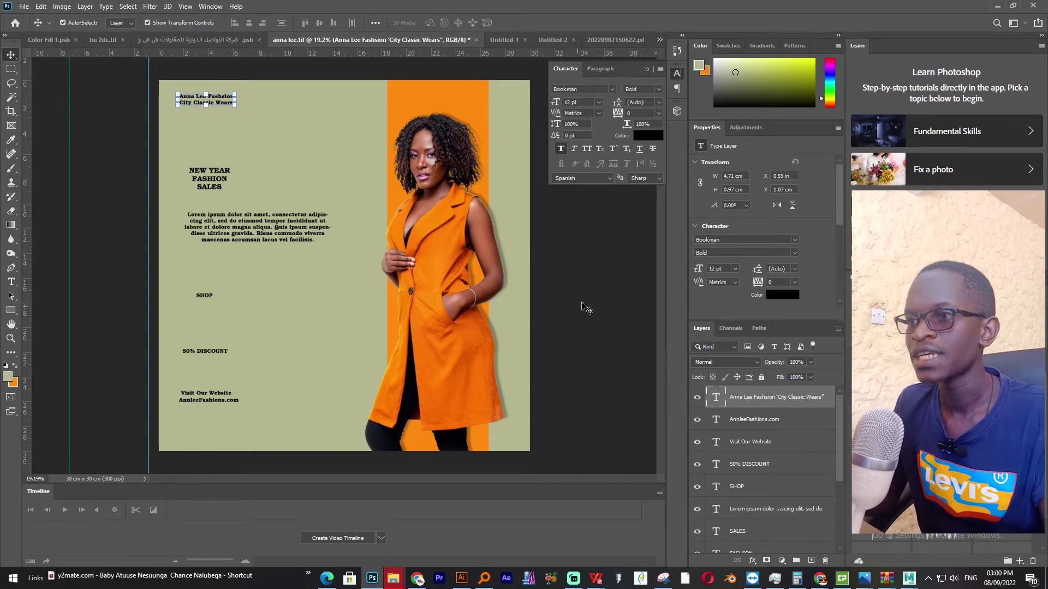
Remove the existing guides and place a vertical guide about 1 cm inside the poster's left edge.
click(600, 282)
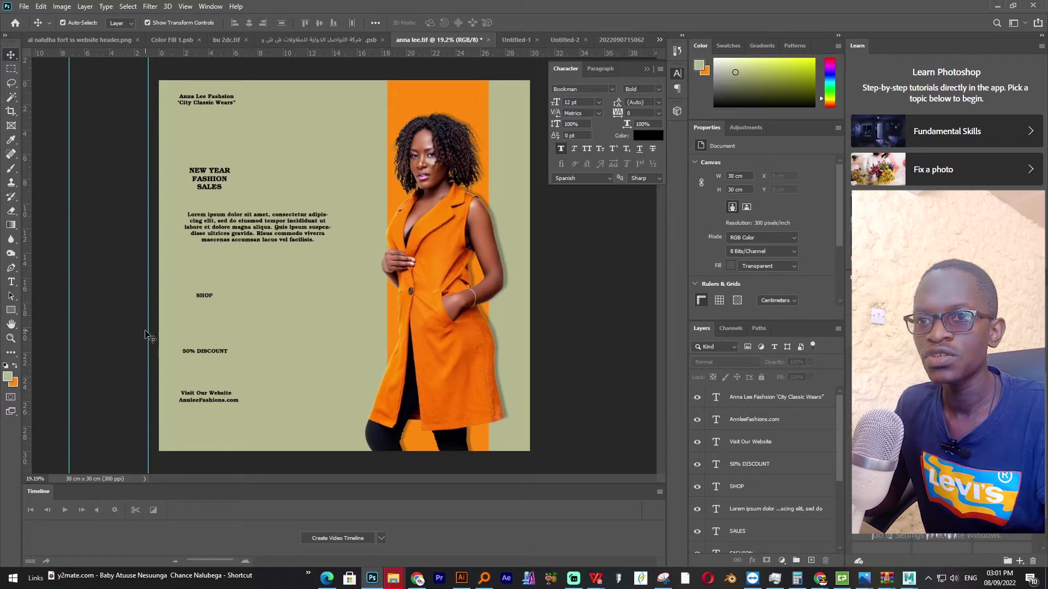
key(ctrl+semicolon)
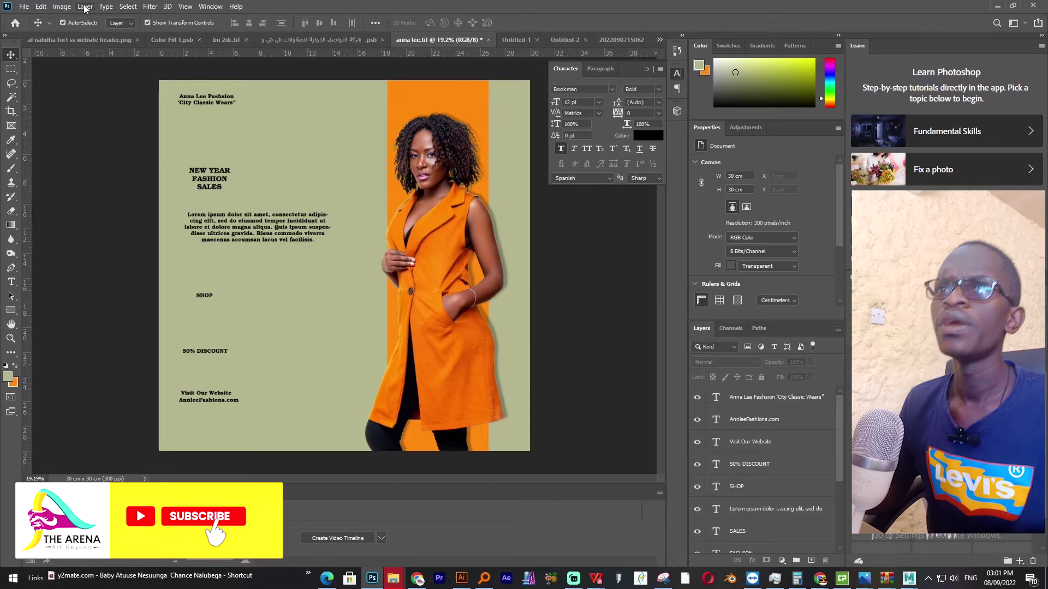
click(184, 6)
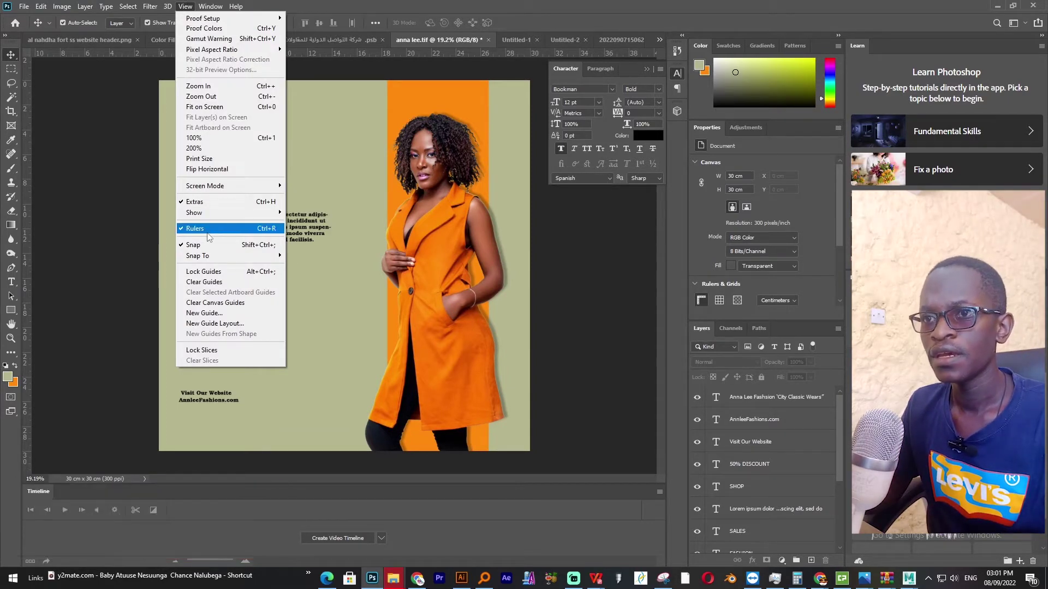
click(94, 285)
drag(25, 370, 172, 358)
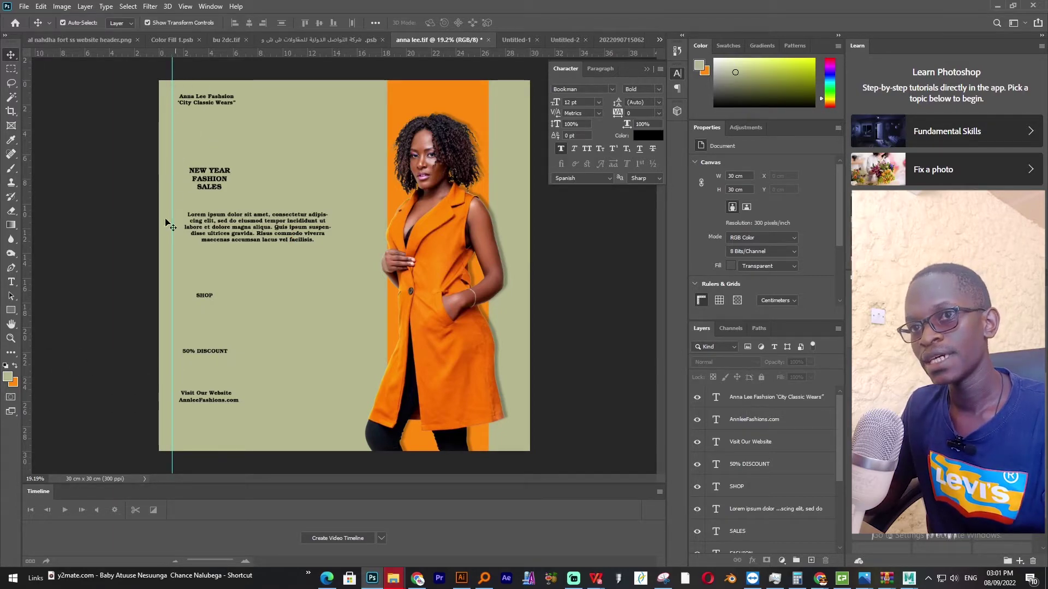
Align the left edges of the Lorem ipsum paragraph and the three heading lines to the vertical guide.
scroll(221, 115, up, 6)
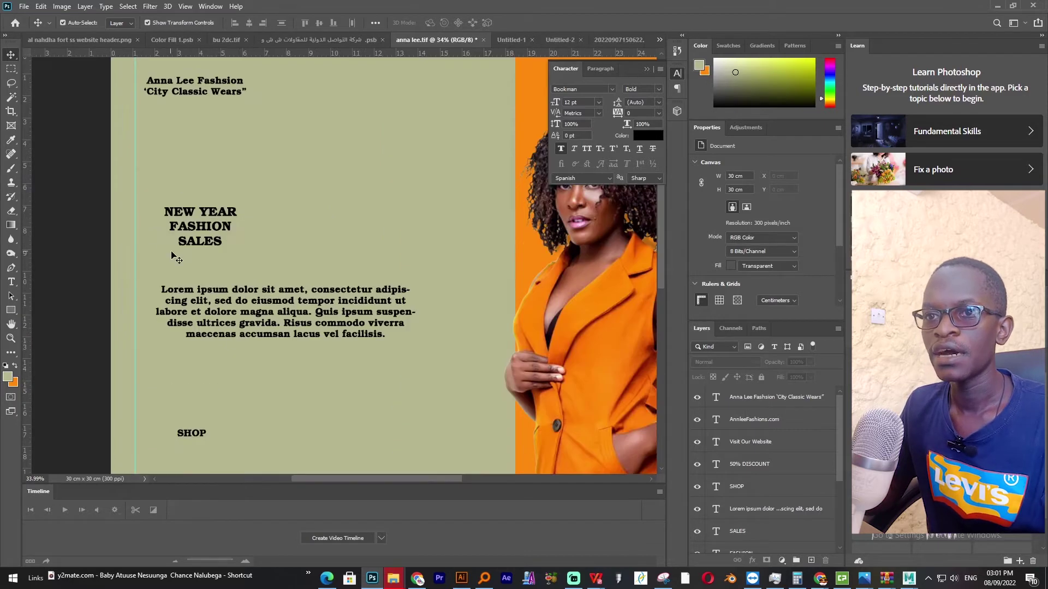
drag(226, 318, 222, 316)
drag(198, 239, 171, 234)
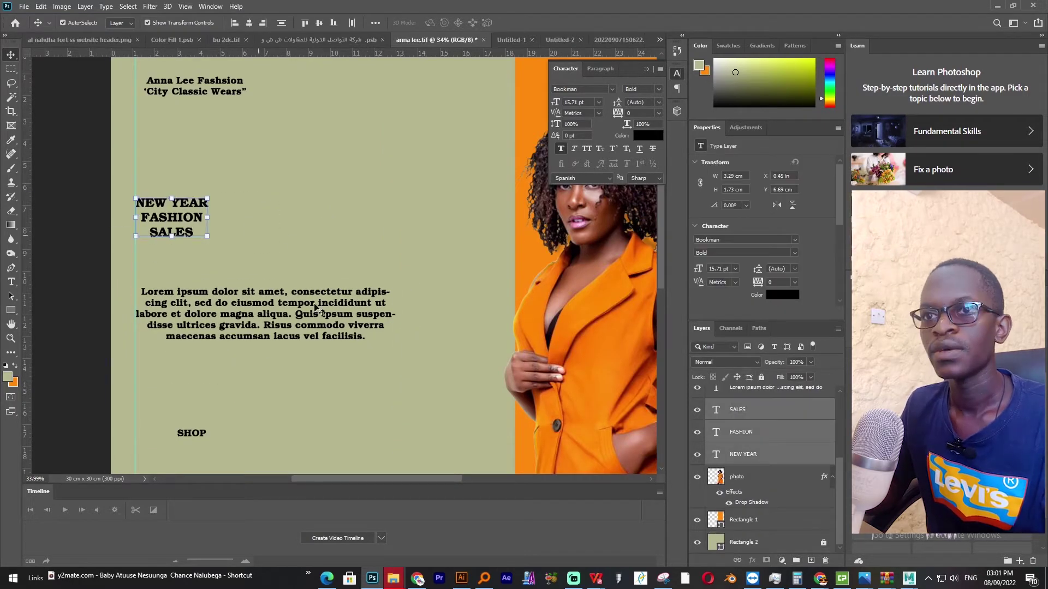
click(191, 221)
drag(191, 218, 187, 219)
Extend the SHOP text to read SHOP NOW and align its left edge to the vertical guide.
scroll(274, 231, down, 4)
click(199, 215)
key(t)
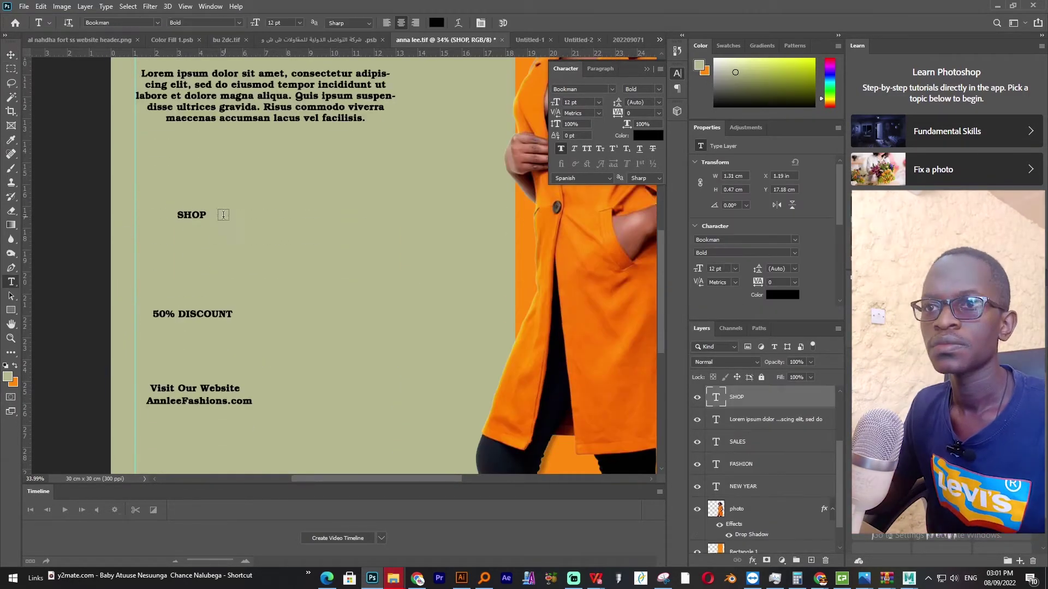
click(206, 215)
text(no)
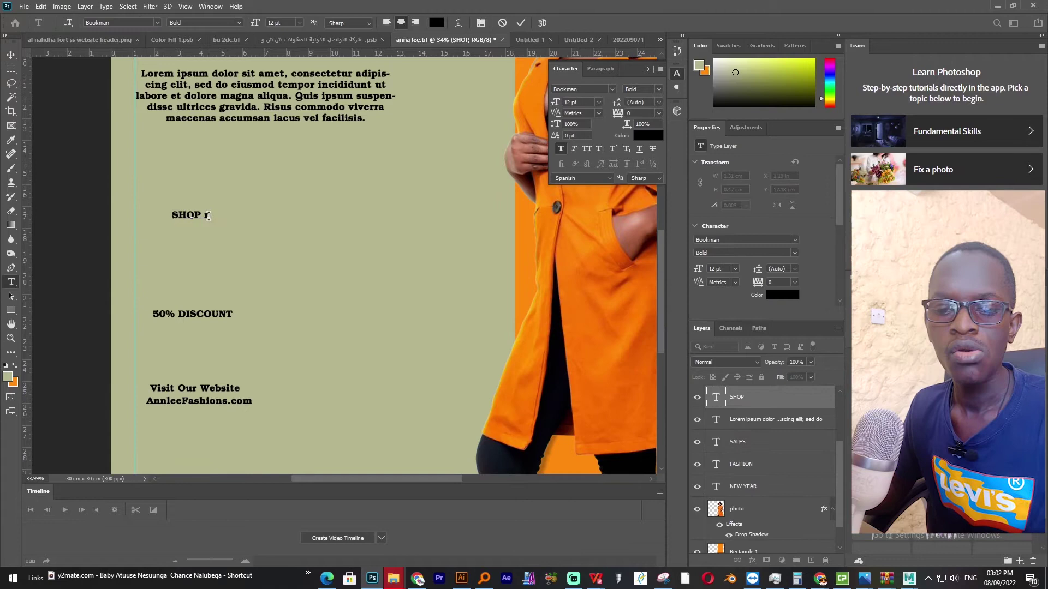
key(BackSpace)
key(BackSpace)
text(NOW)
key(ctrl+Return)
key(v)
scroll(213, 219, up, 1)
drag(210, 243, 182, 243)
Try to set the NEW YEAR line's font size to 41 pt.
scroll(118, 266, up, 9)
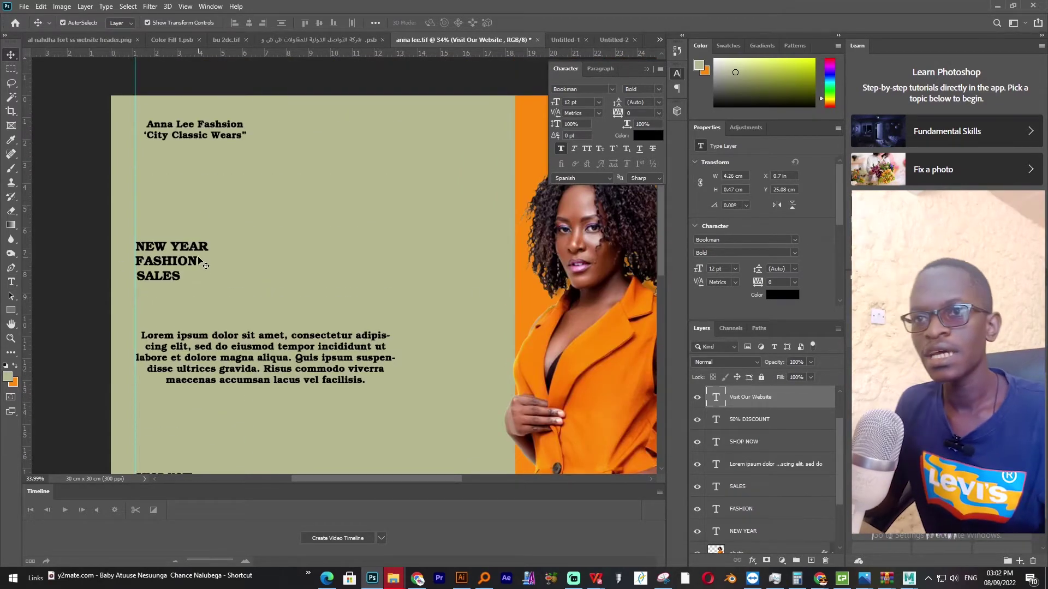
click(198, 252)
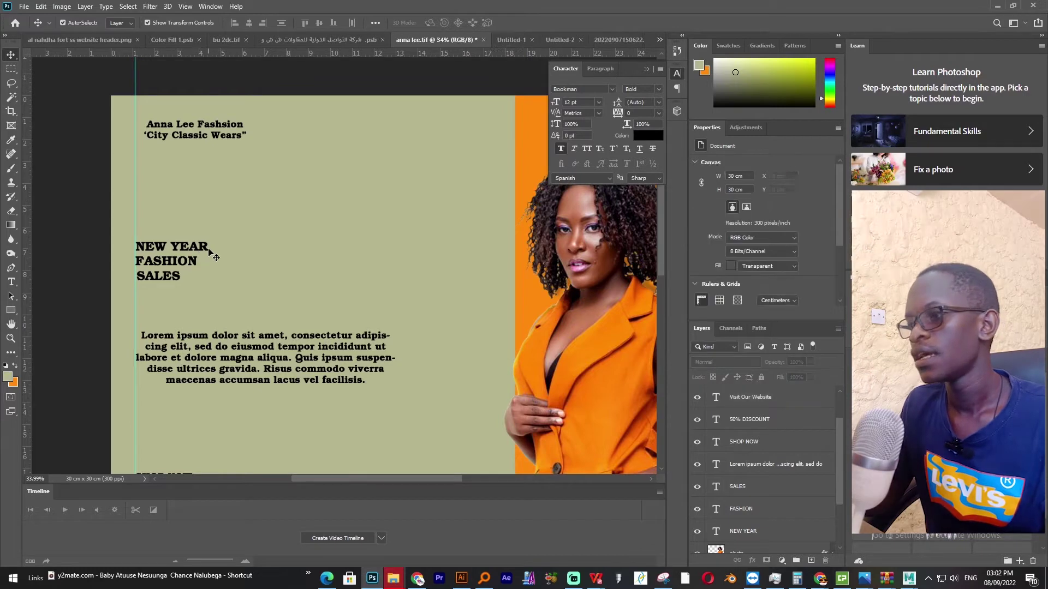
click(555, 102)
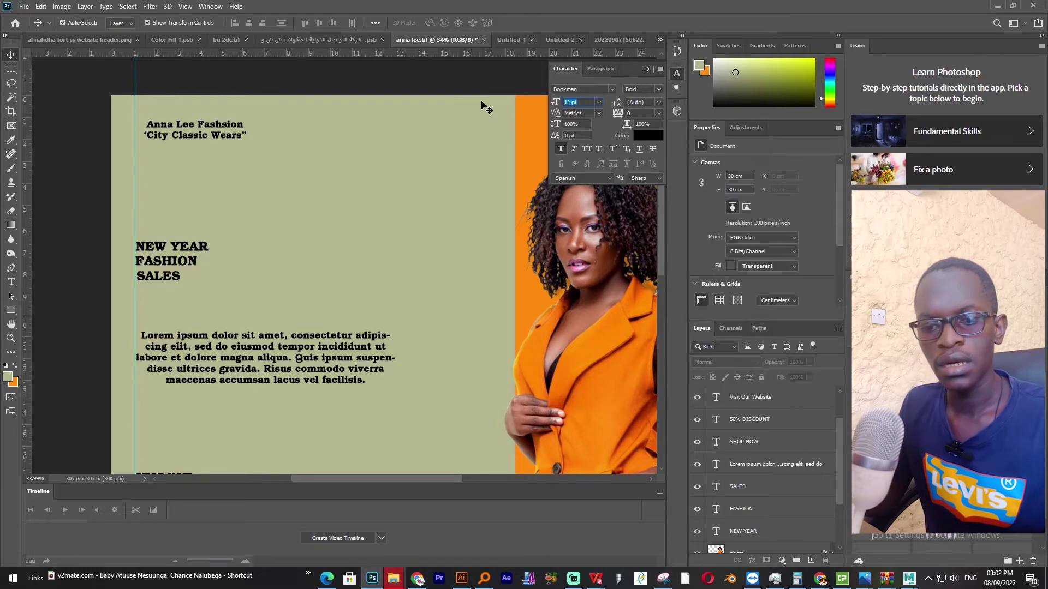
text(41)
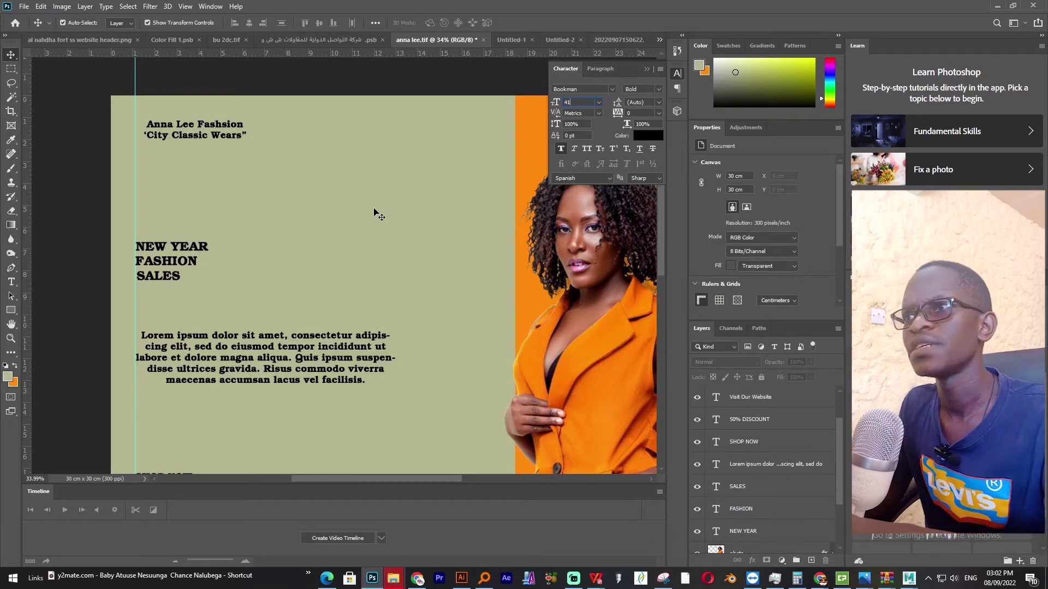
key(Return)
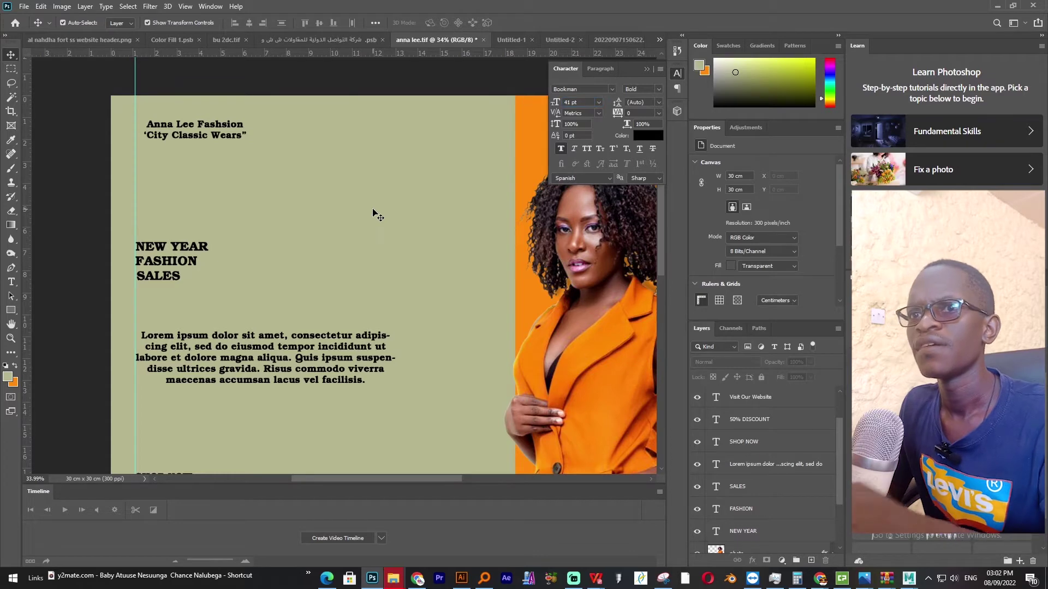
Set the NEW YEAR line's font size to 41 pt and shift it so it starts at the vertical guide.
click(202, 253)
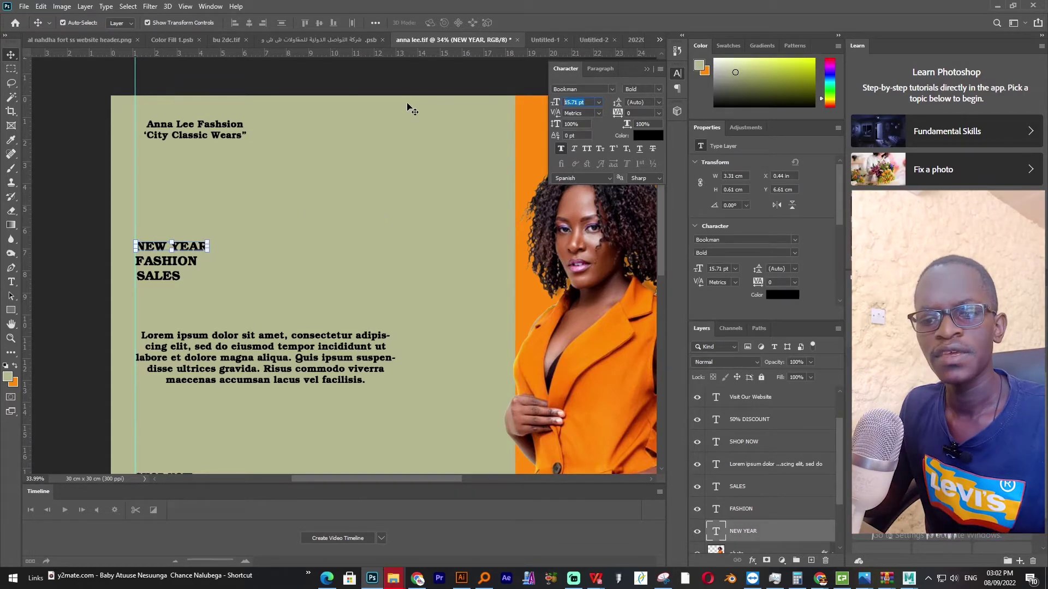
text(41)
key(Return)
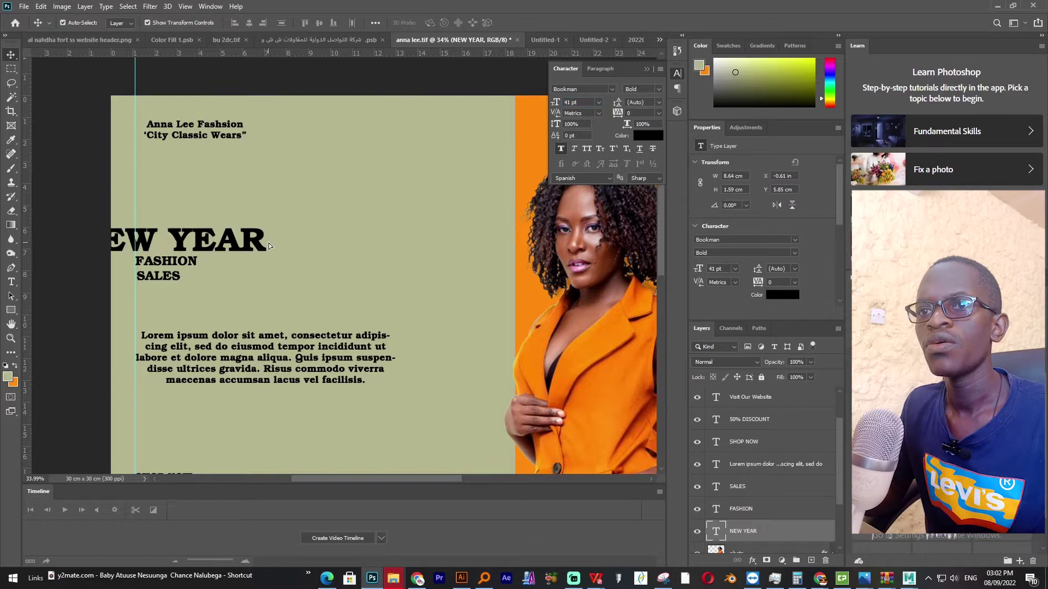
drag(241, 243, 269, 244)
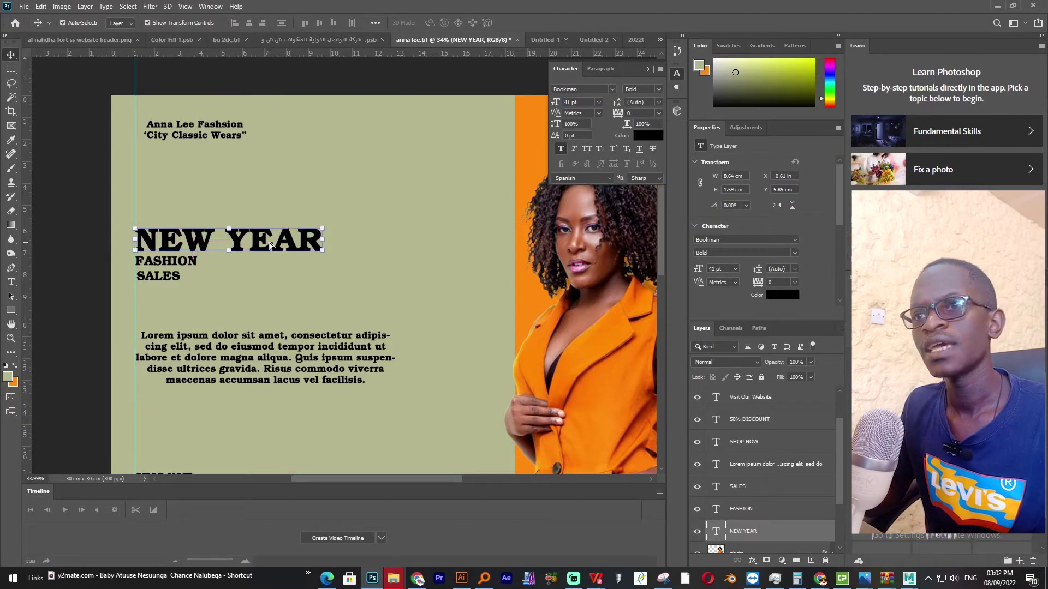
Set the NEW YEAR line in Janna LT Bold without faux bold and realign its left edge to the guide.
click(589, 89)
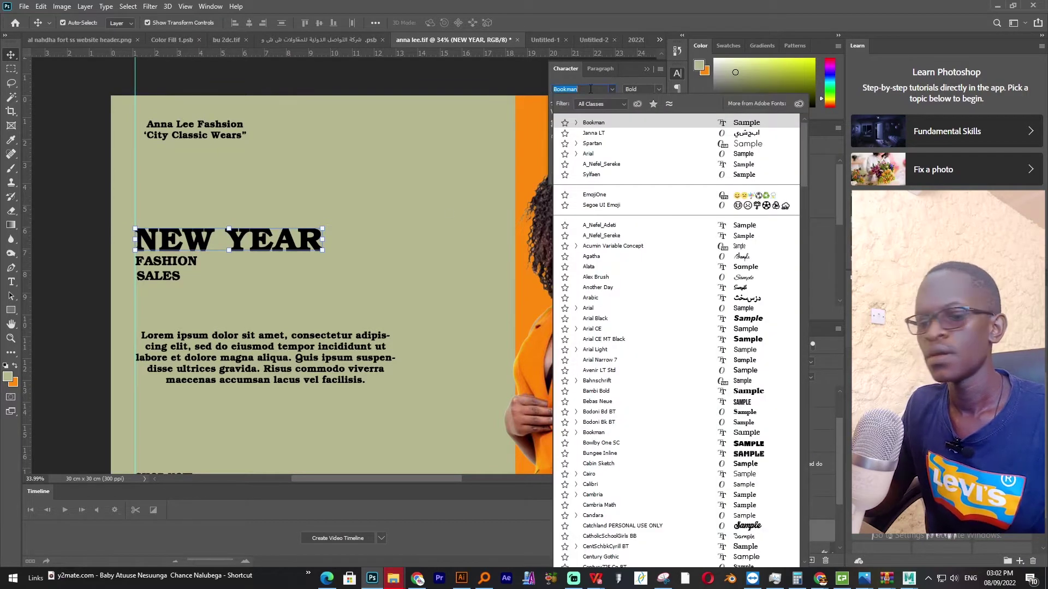
text(JANN)
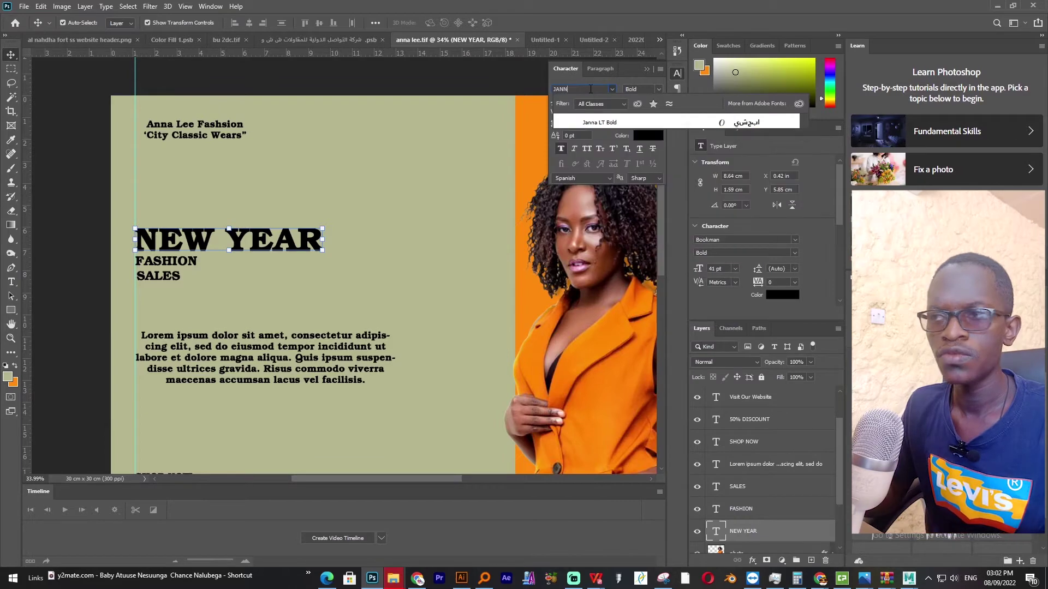
text(A)
click(622, 126)
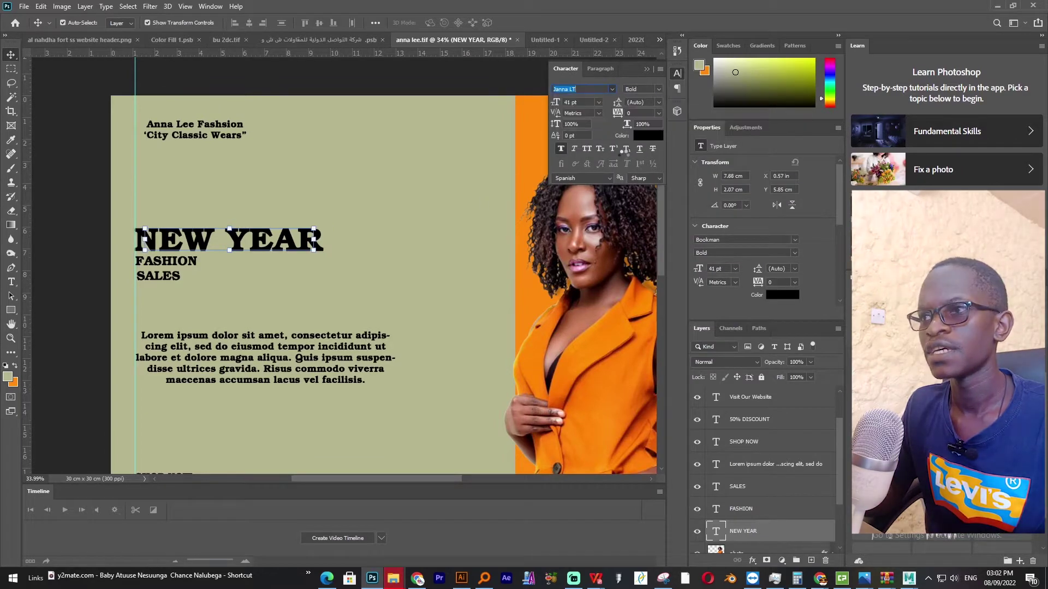
key(Return)
click(561, 148)
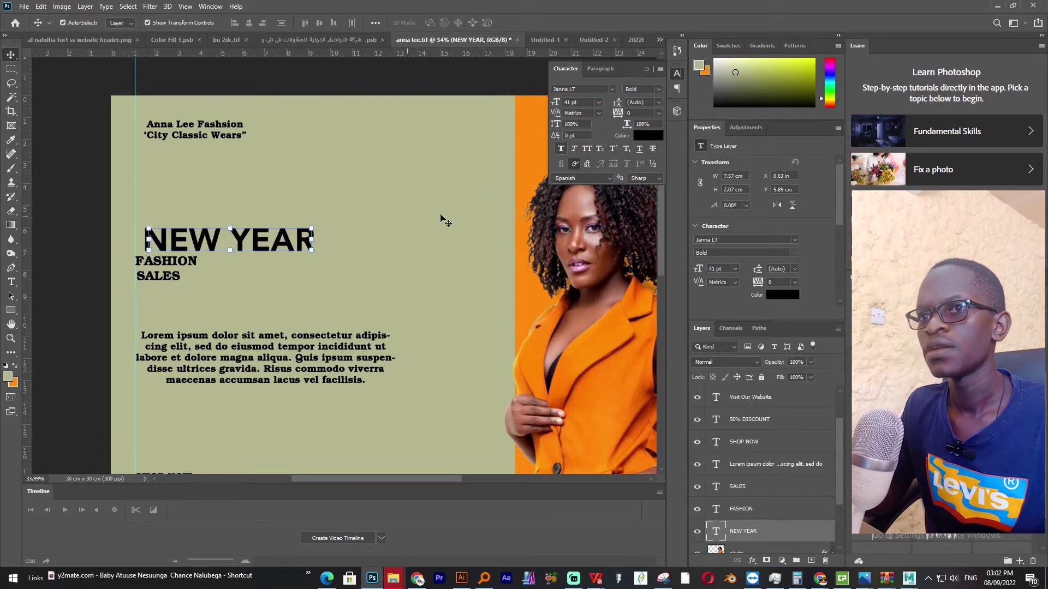
drag(285, 240, 274, 240)
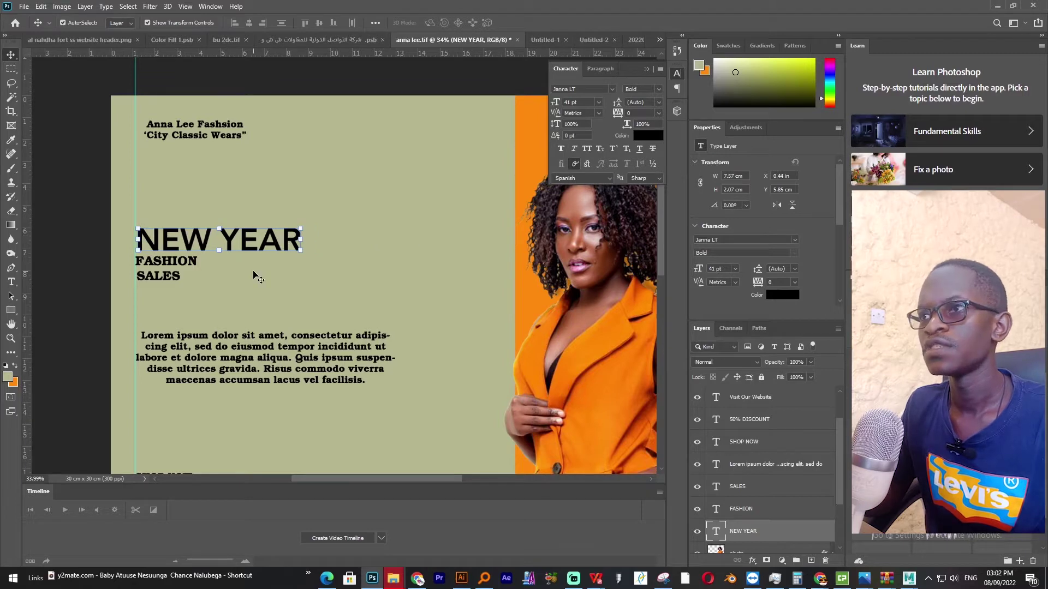
Move the SALES and FASHION lines down to space them out, and change the FASHION line's font to Spartan Bold.
click(171, 280)
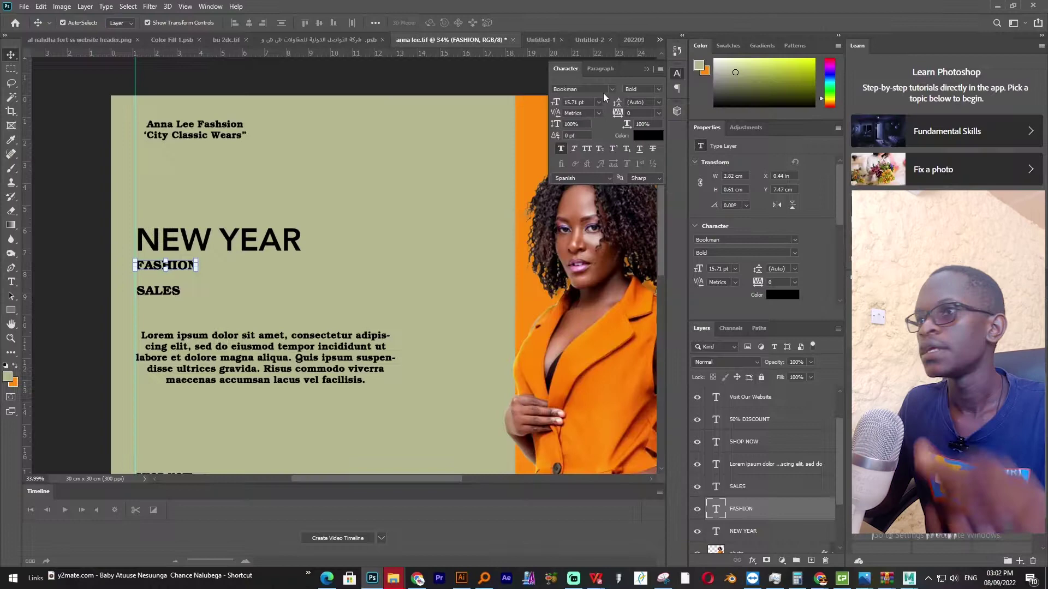
click(568, 37)
text(SPART)
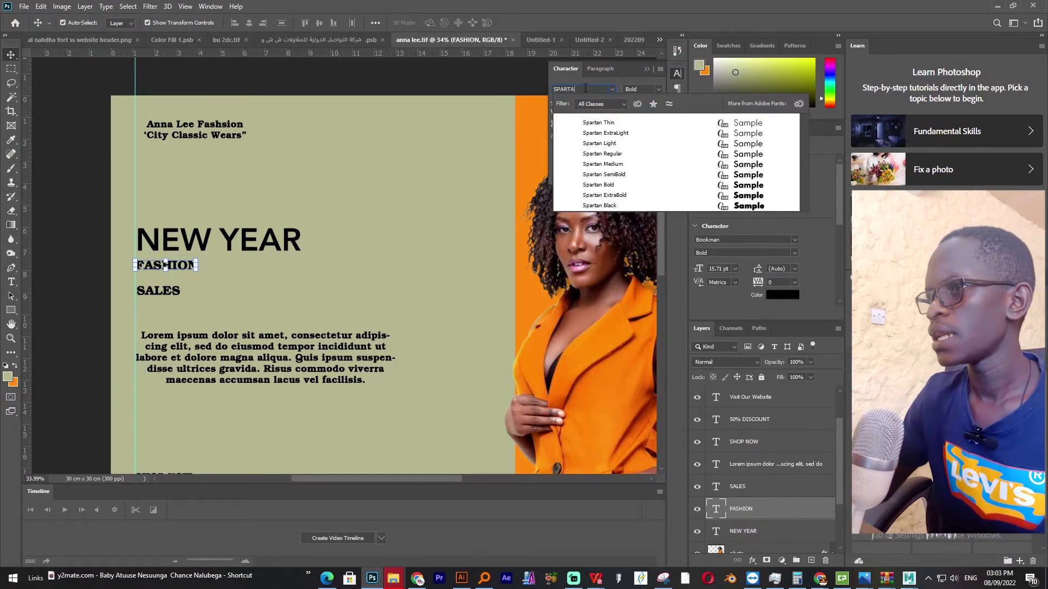
click(610, 185)
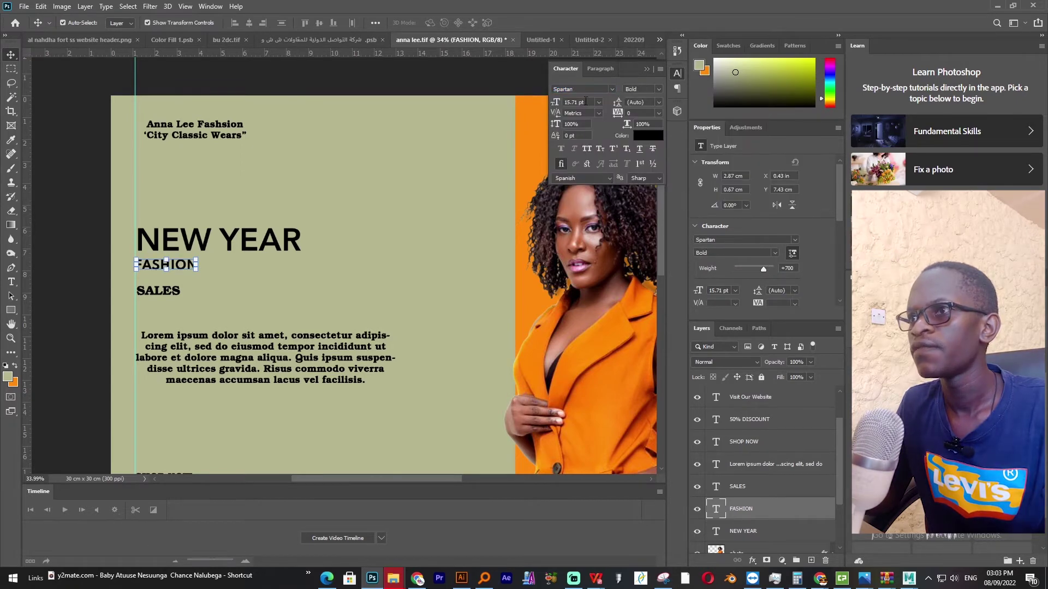
Set the FASHION line's font size to 61 pt and place it under NEW YEAR with its left edge on the guide.
click(585, 101)
text(61)
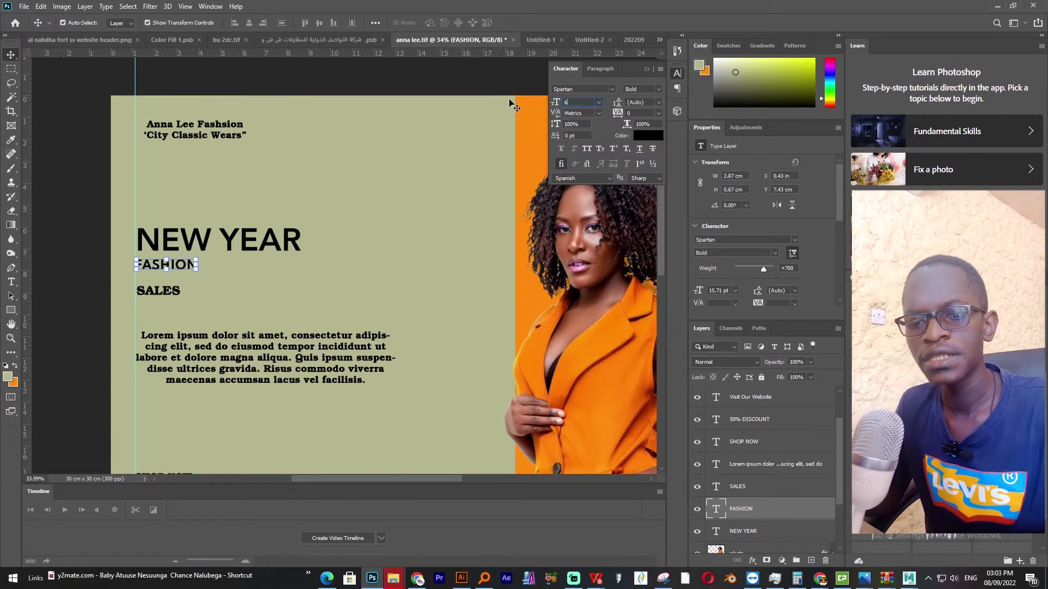
key(Return)
drag(225, 260, 313, 287)
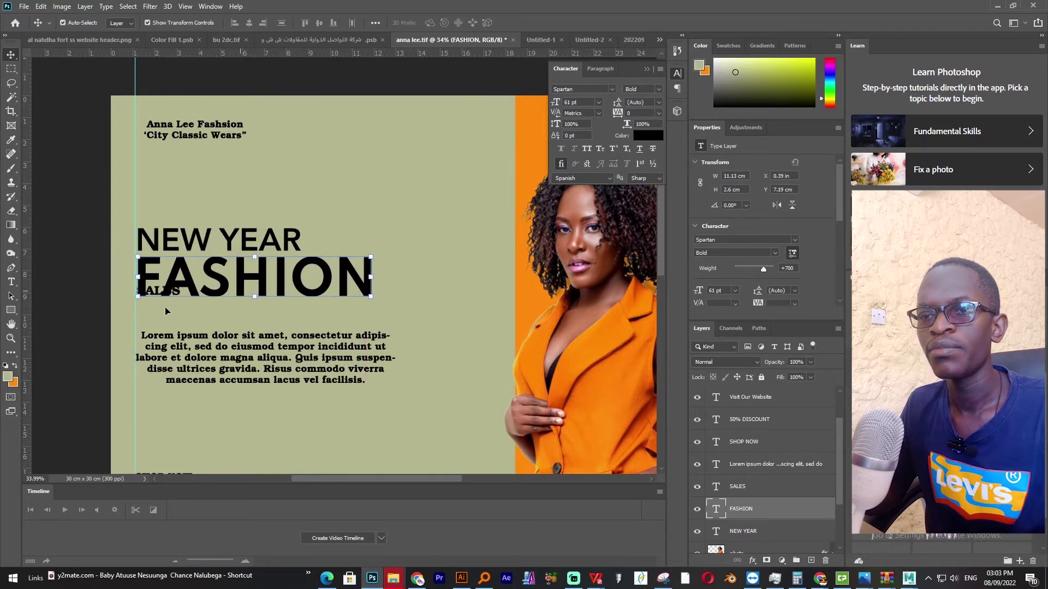
drag(192, 280, 194, 280)
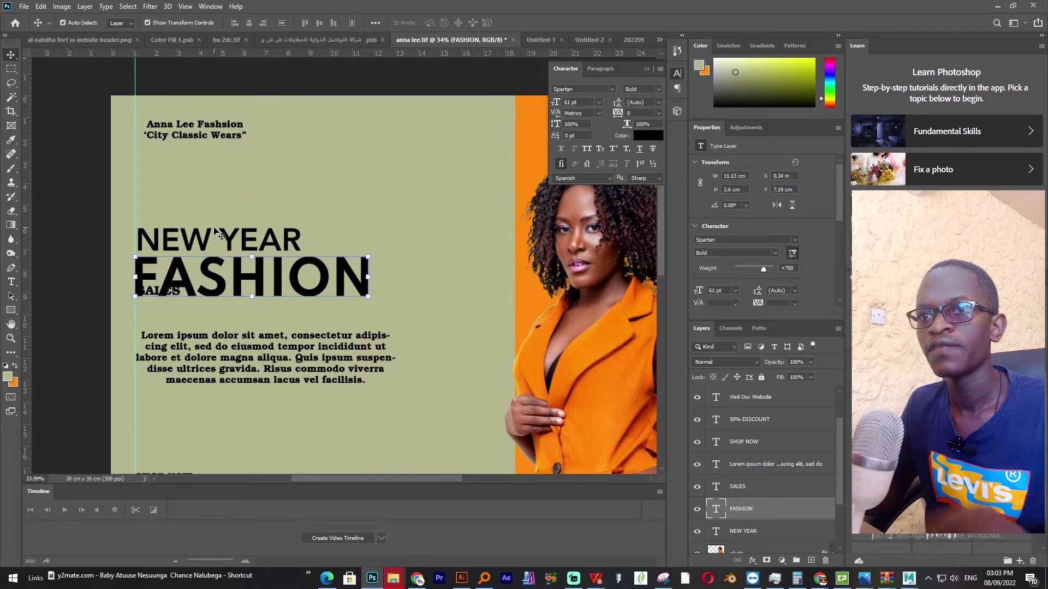
Nudge the NEW YEAR line slightly left so it lines up with the guide and the FASHION line.
click(218, 242)
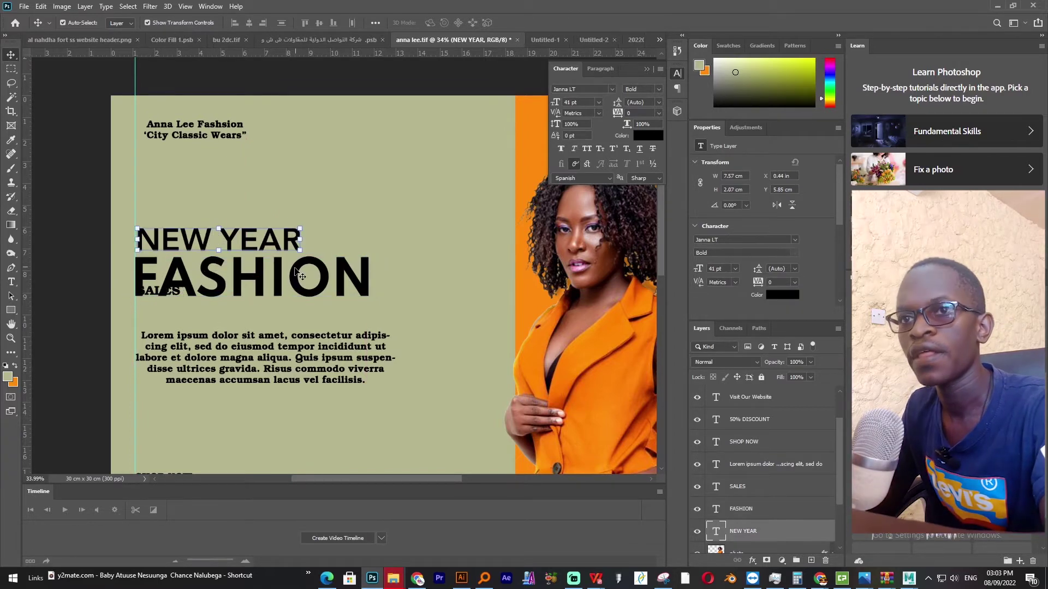
key(Left)
key(Left)
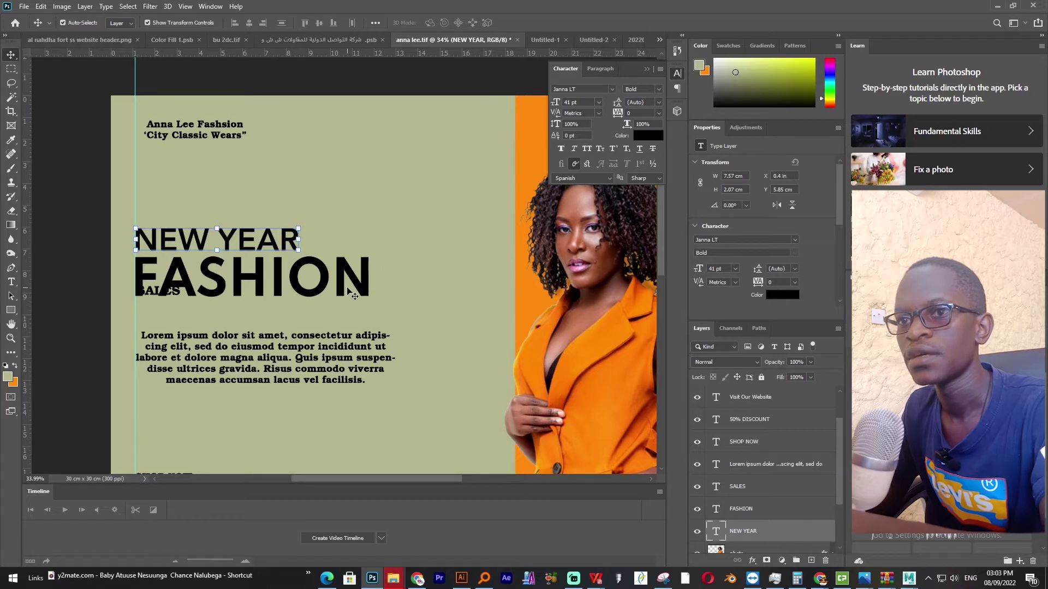
Move the SALES line down until it sits just below the FASHION line.
click(164, 291)
key(shift+Down)
key(shift+Down)
key(shift+Down)
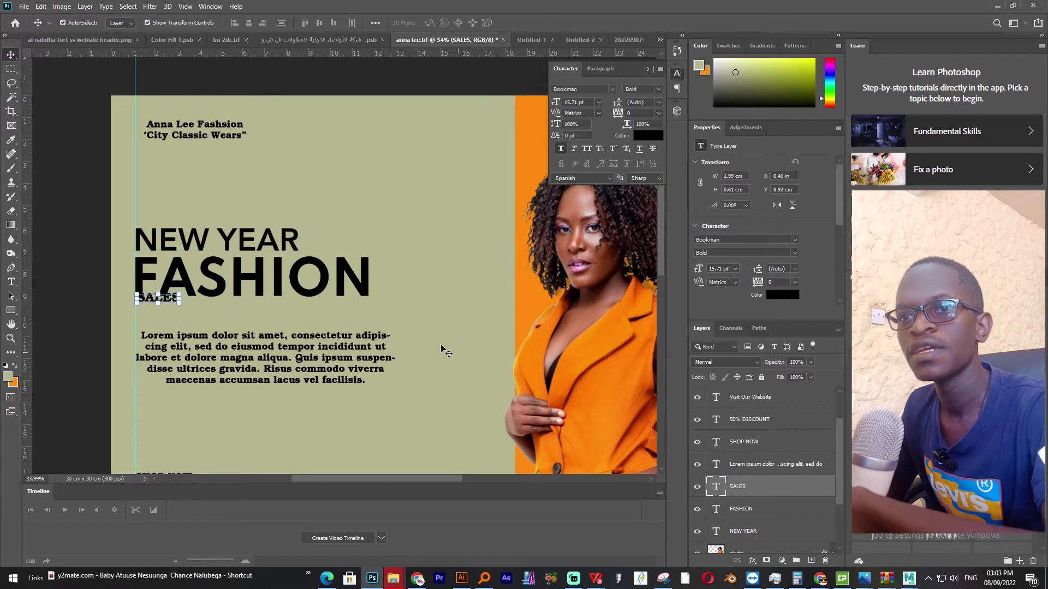
key(shift+Down)
key(shift+Down)
key(shift+Down)
key(shift+Down)
key(shift+Down)
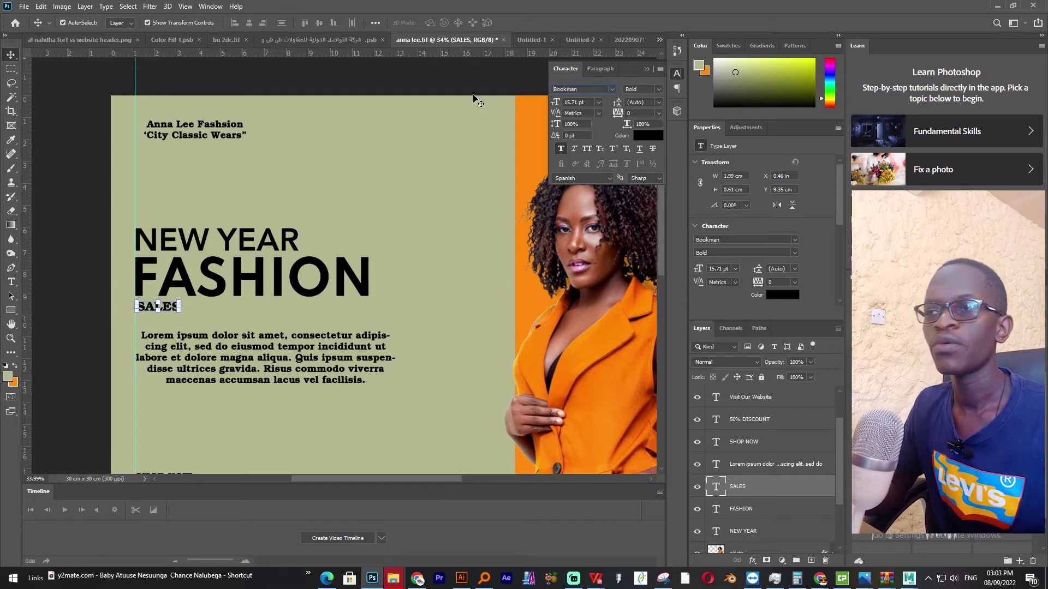
Change the SALES line's font to Janna LT Bold.
text(JA)
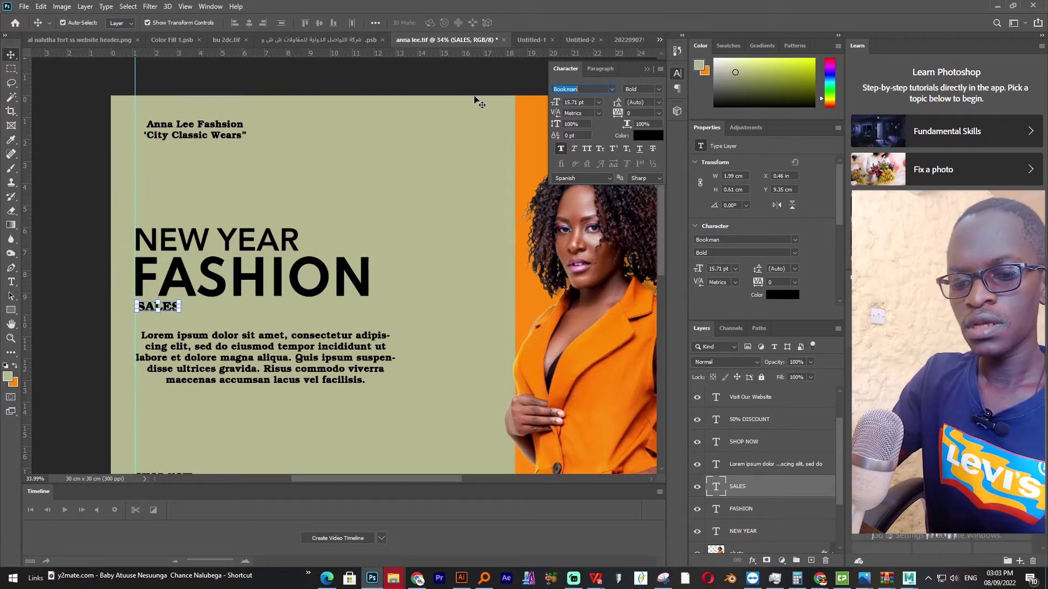
text(NN)
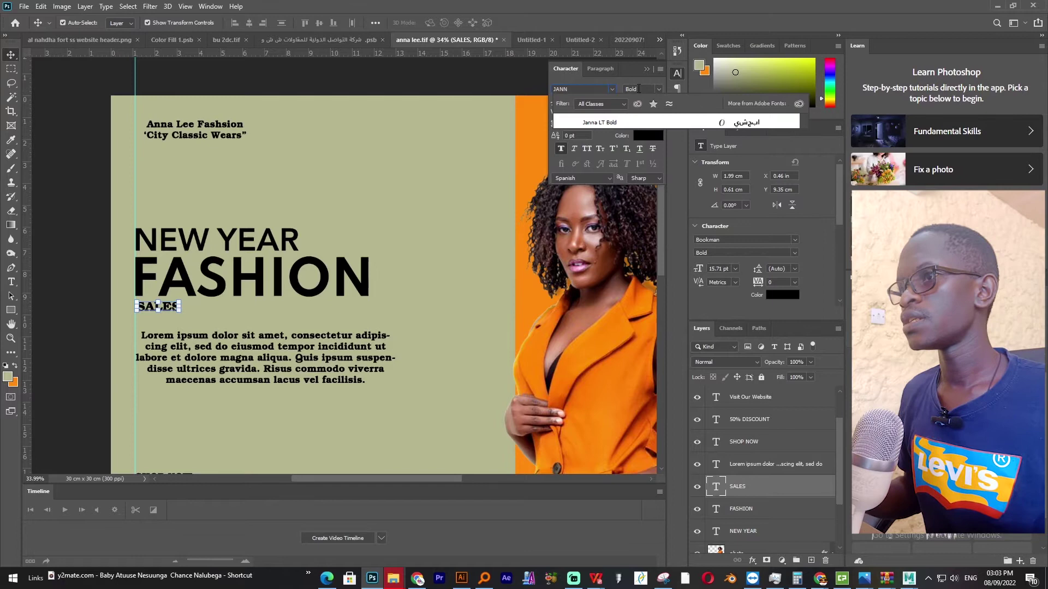
click(610, 127)
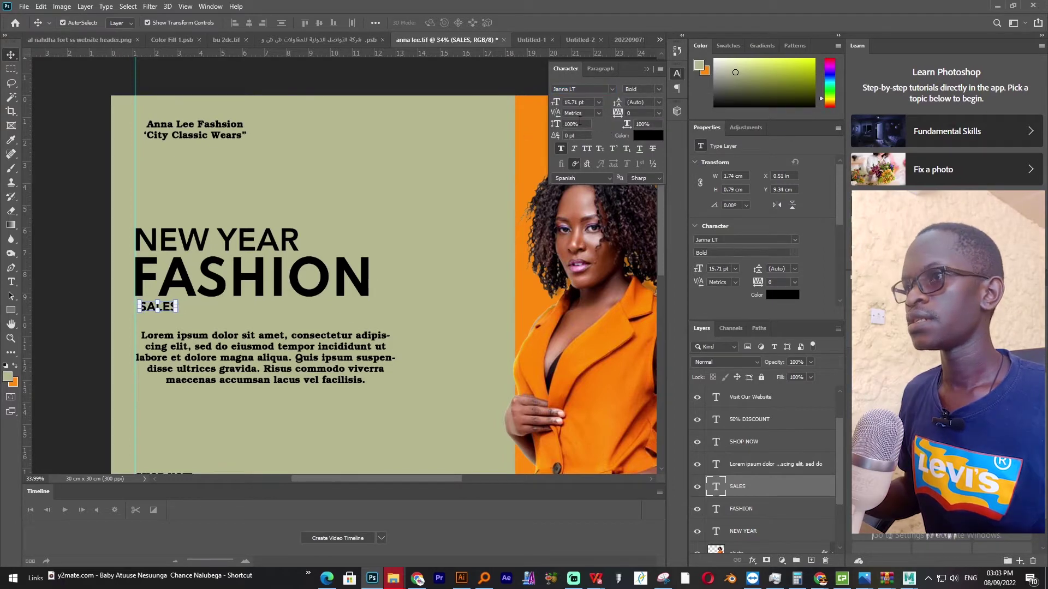
Set the SALES line to 41 pt beneath FASHION with its left edge on the guide, and move the paragraph down to clear it.
click(587, 101)
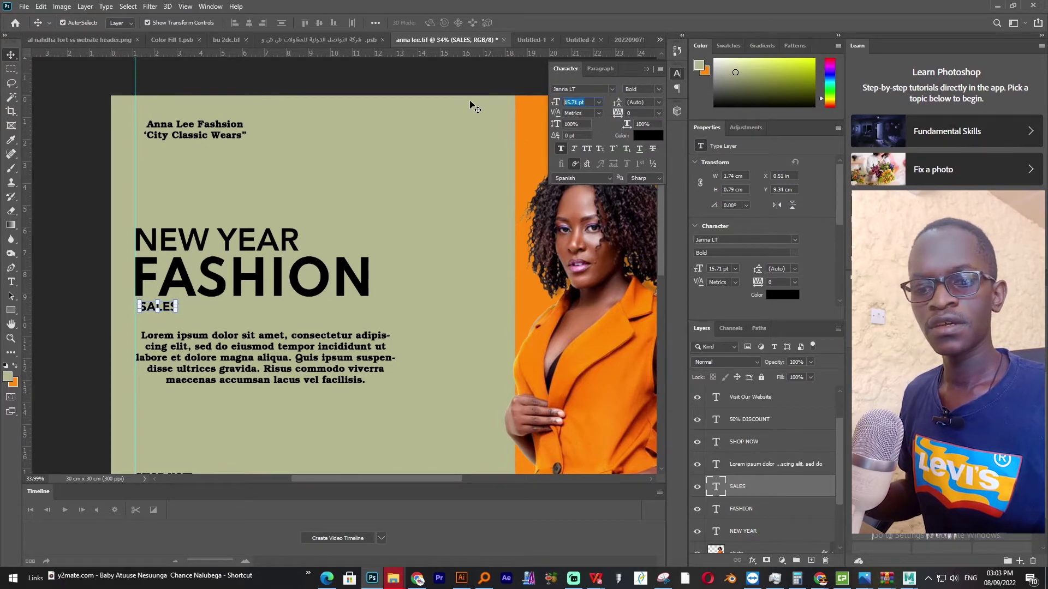
text(41)
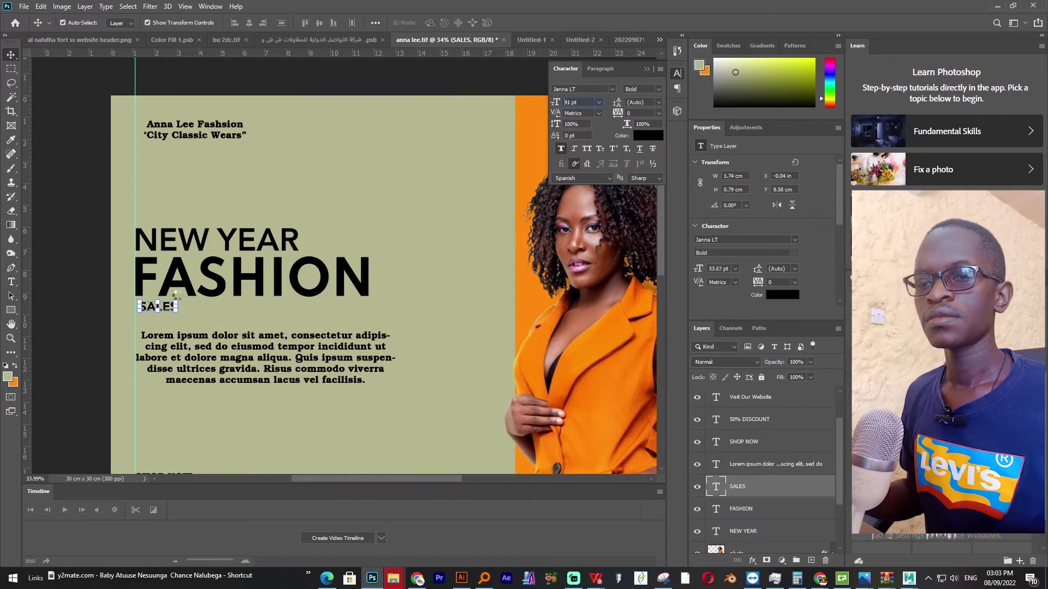
key(Return)
drag(170, 308, 199, 325)
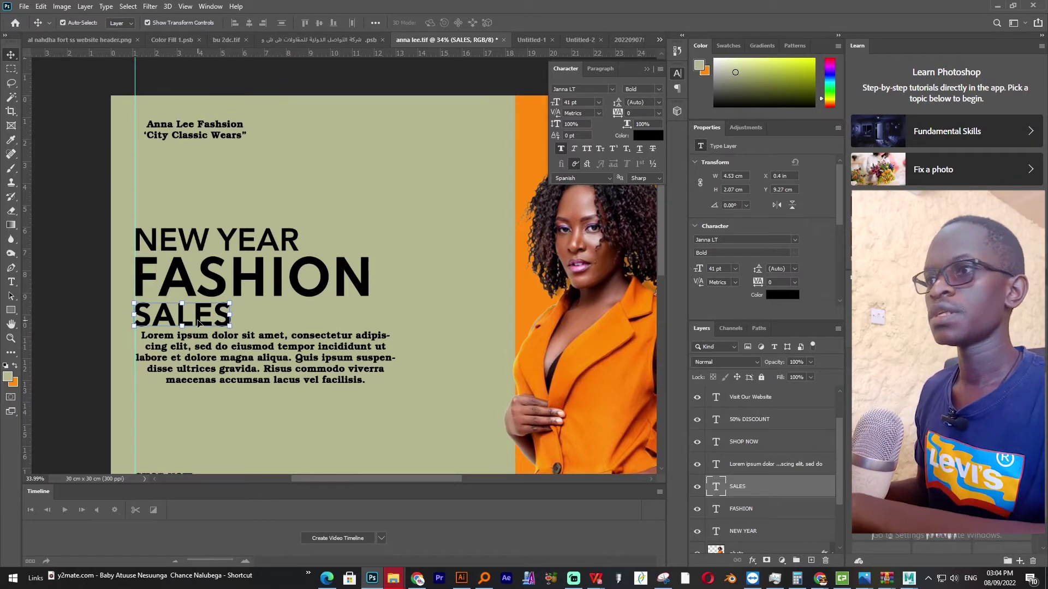
click(272, 352)
drag(270, 348, 290, 398)
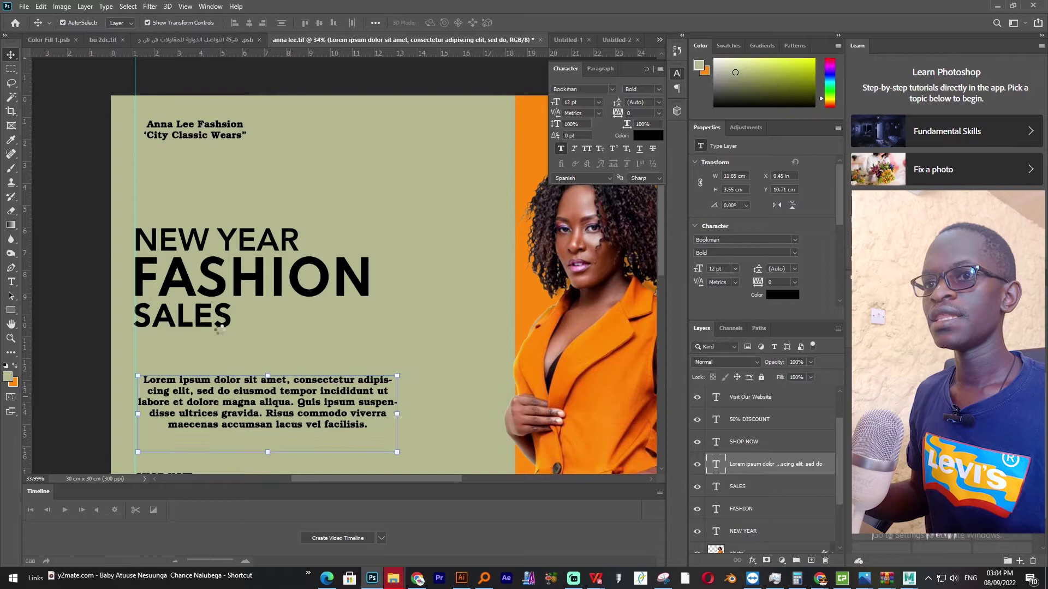
Apply faux italic to the SALES line.
click(203, 320)
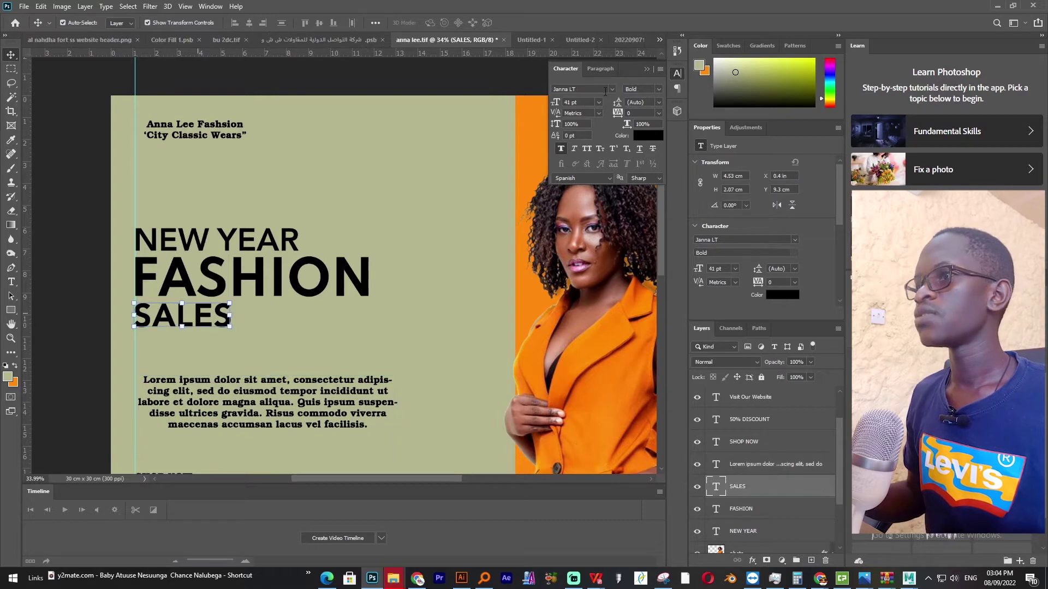
click(659, 90)
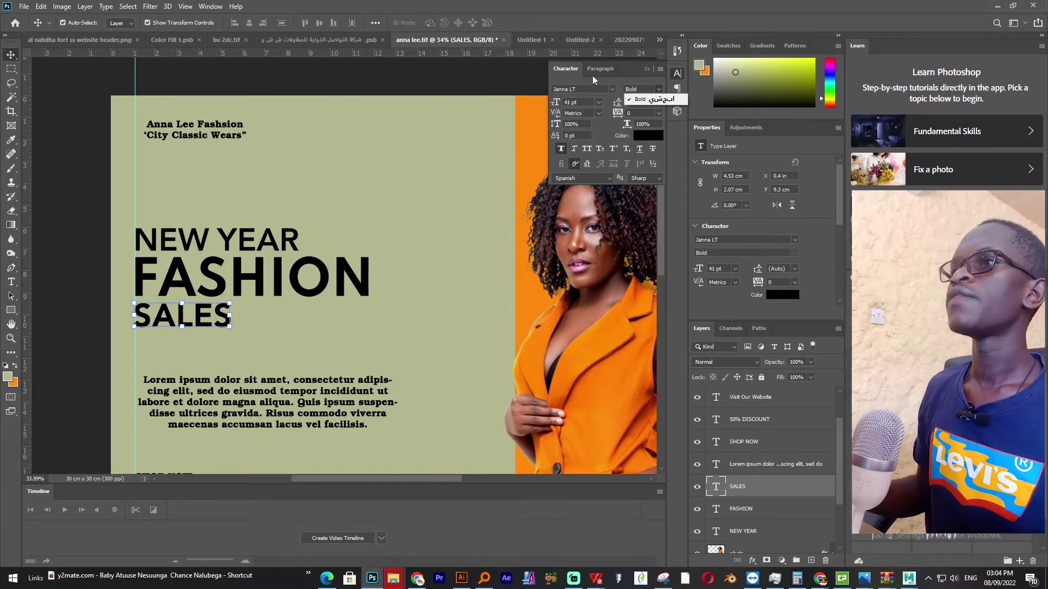
click(202, 10)
click(210, 6)
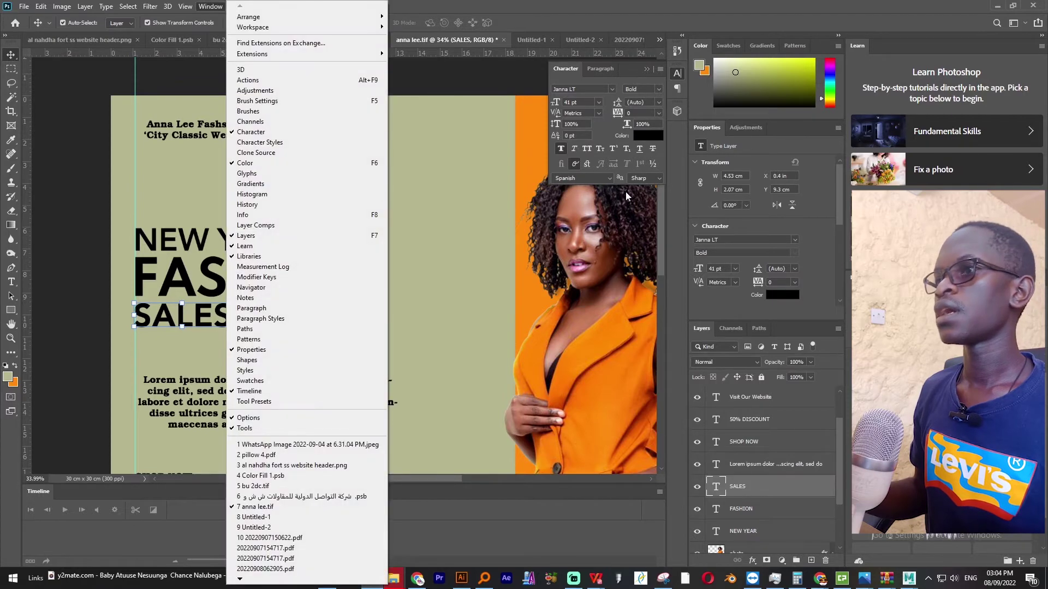
click(602, 138)
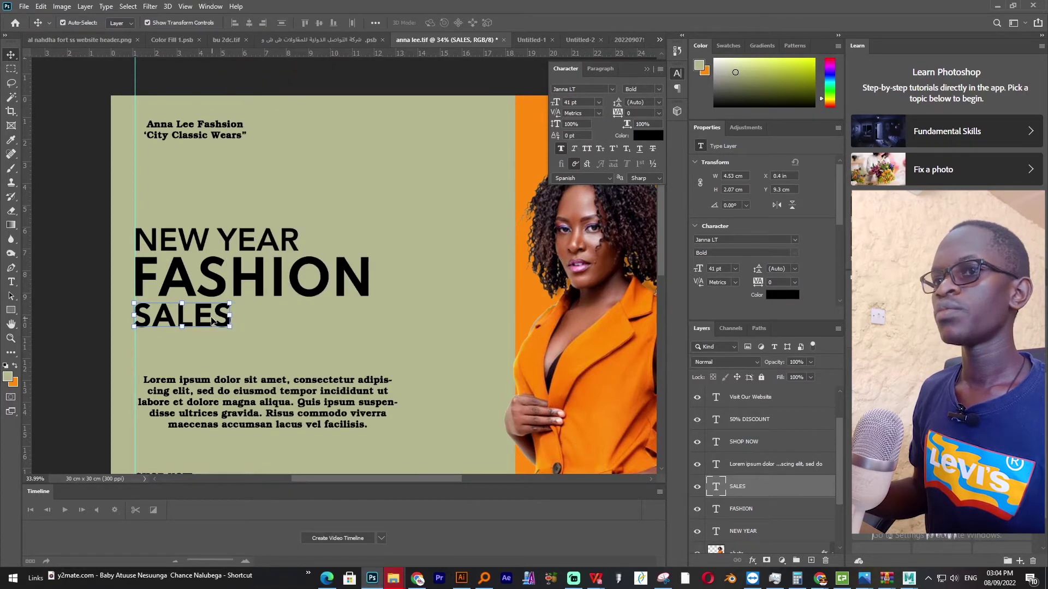
click(575, 149)
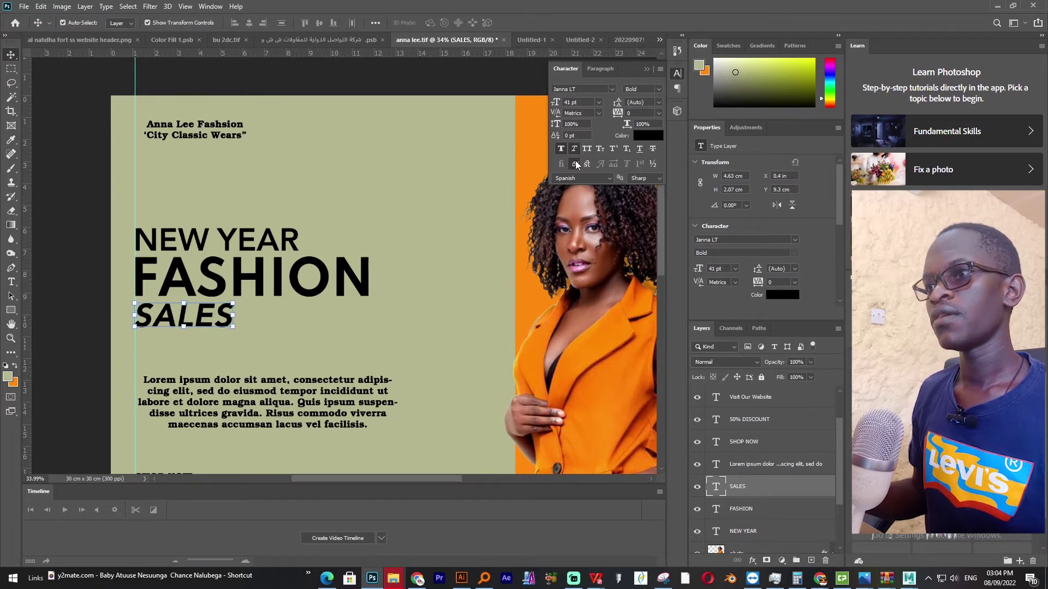
Move the Lorem ipsum paragraph slightly down with its left edge on the guide and change its font to Janna LT Bold.
scroll(274, 253, down, 6)
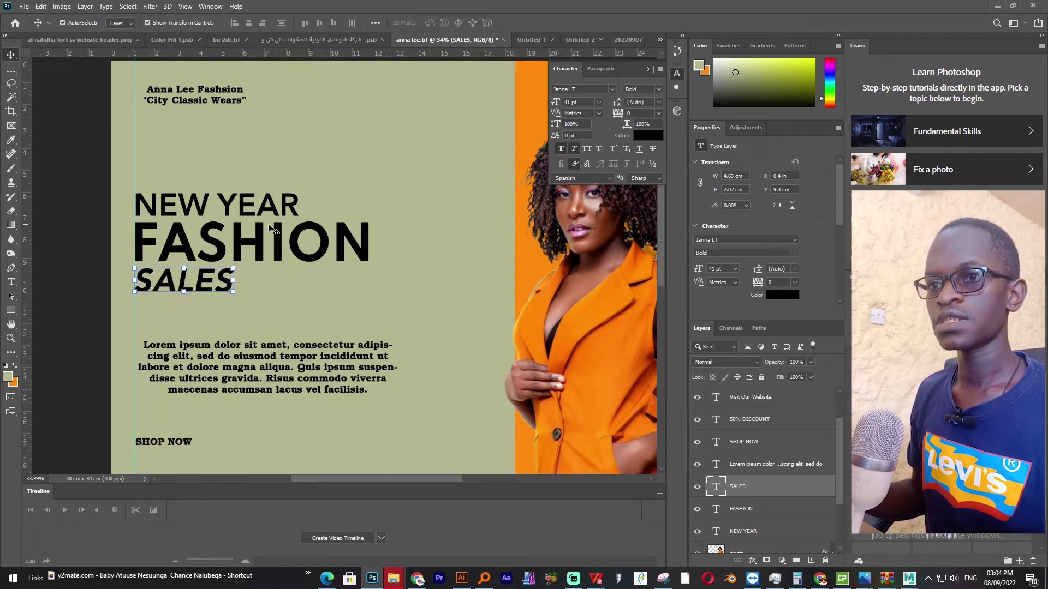
click(247, 250)
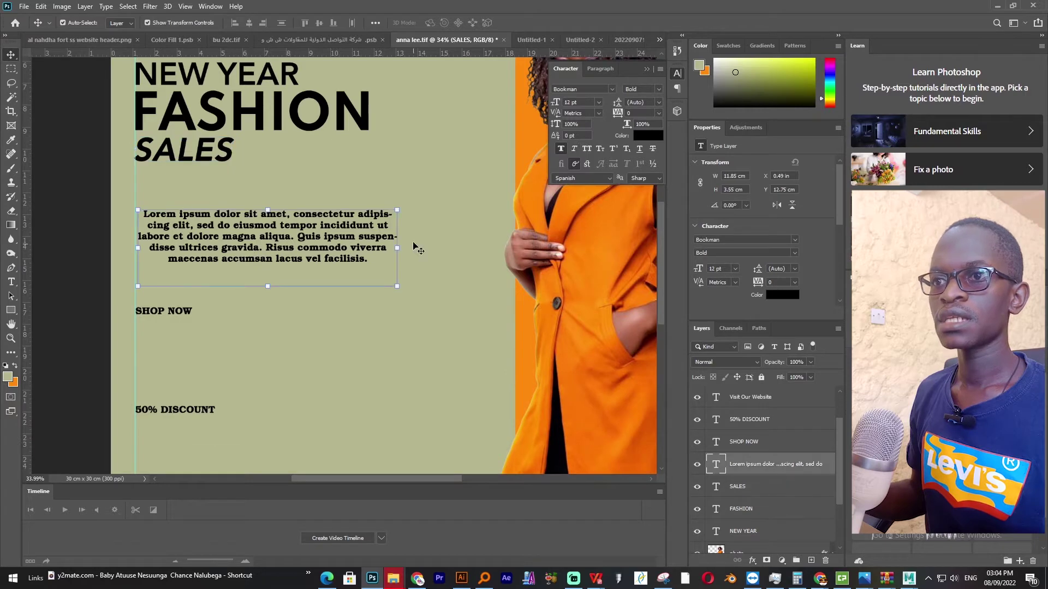
drag(312, 240, 307, 261)
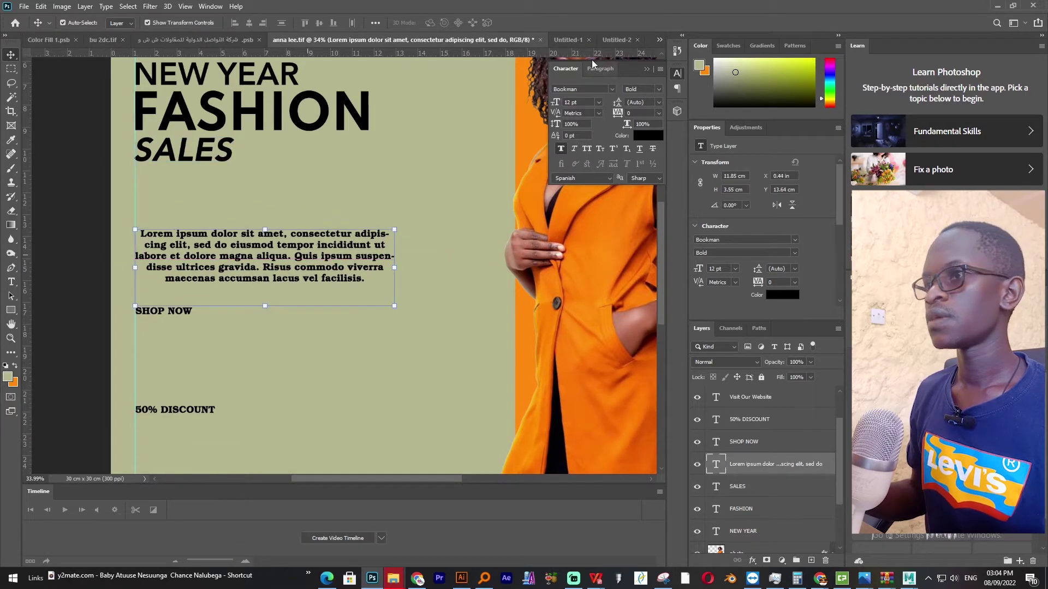
click(584, 88)
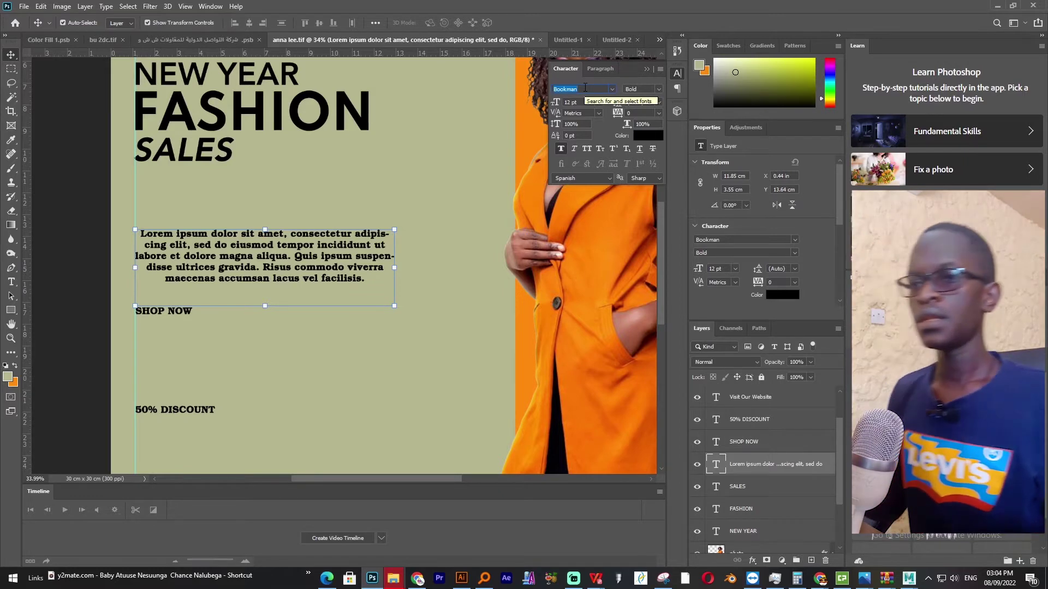
text(JANN)
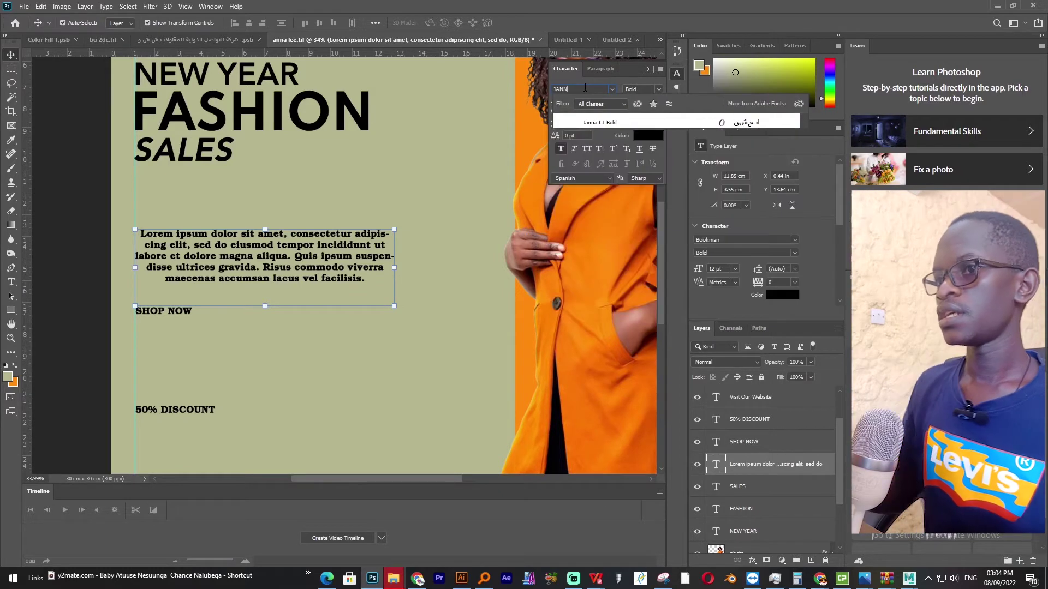
key(Return)
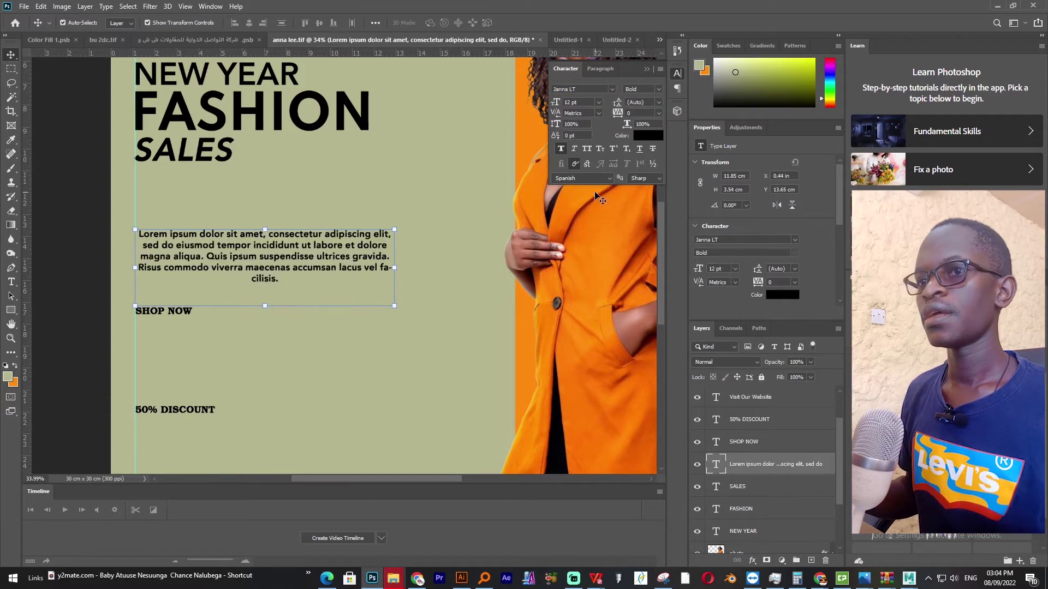
Move the SHOP NOW text down and right, away from the paragraph, and change its font to Janna LT Bold.
scroll(187, 317, down, 1)
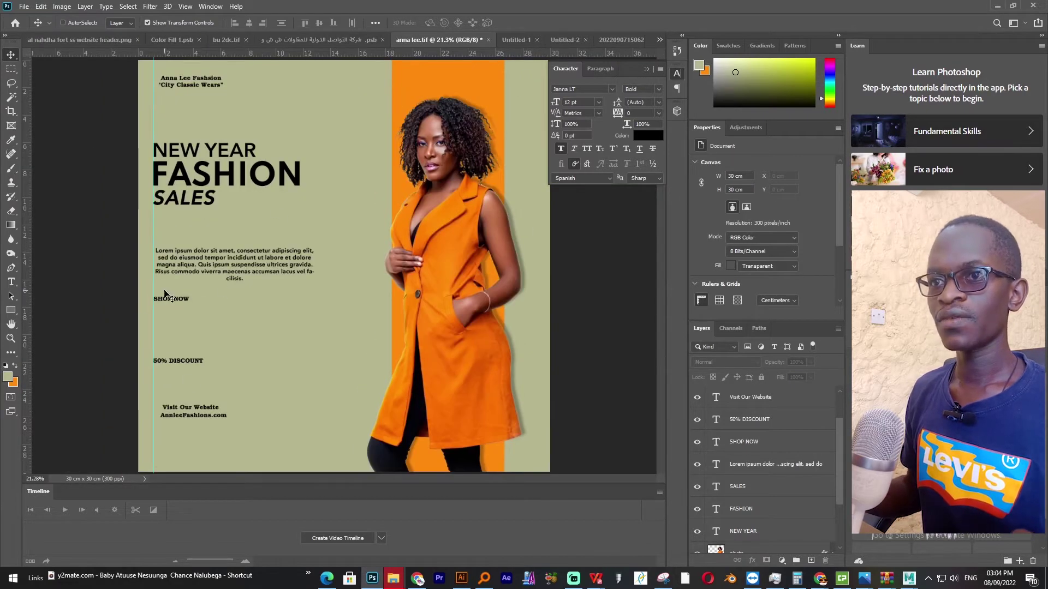
scroll(169, 297, up, 3)
scroll(167, 293, up, 1)
drag(199, 311, 228, 326)
click(585, 89)
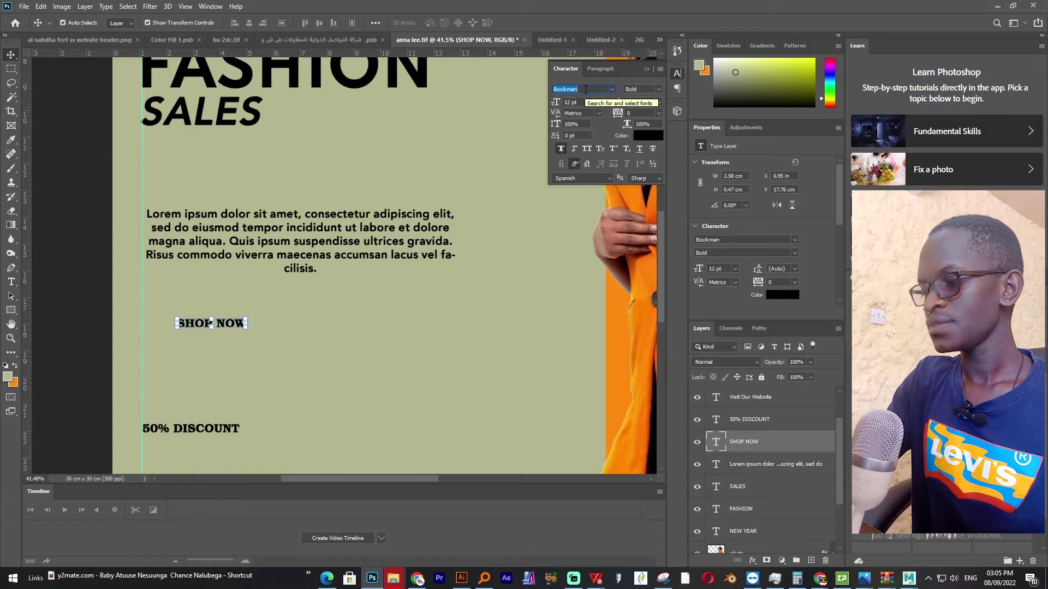
text(SHOP)
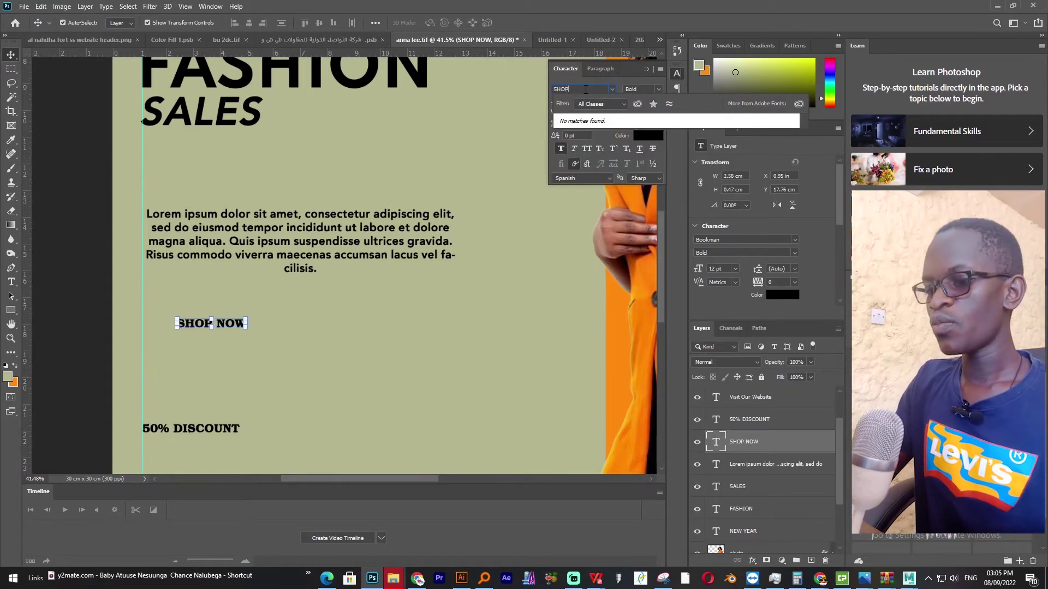
key(BackSpace)
key(BackSpace)
key(BackSpace)
key(BackSpace)
text(JANNA)
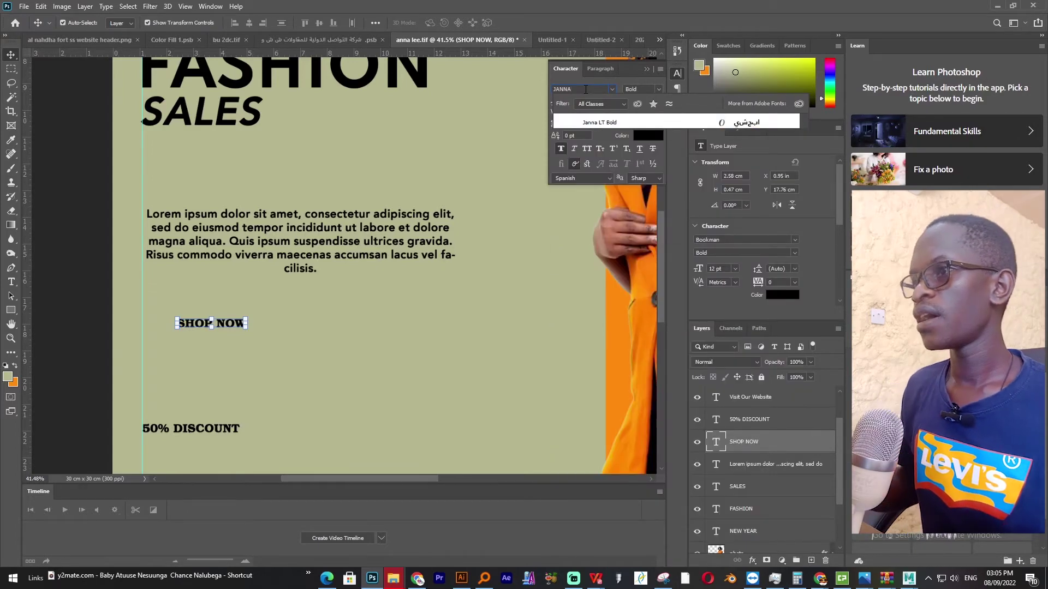
click(618, 123)
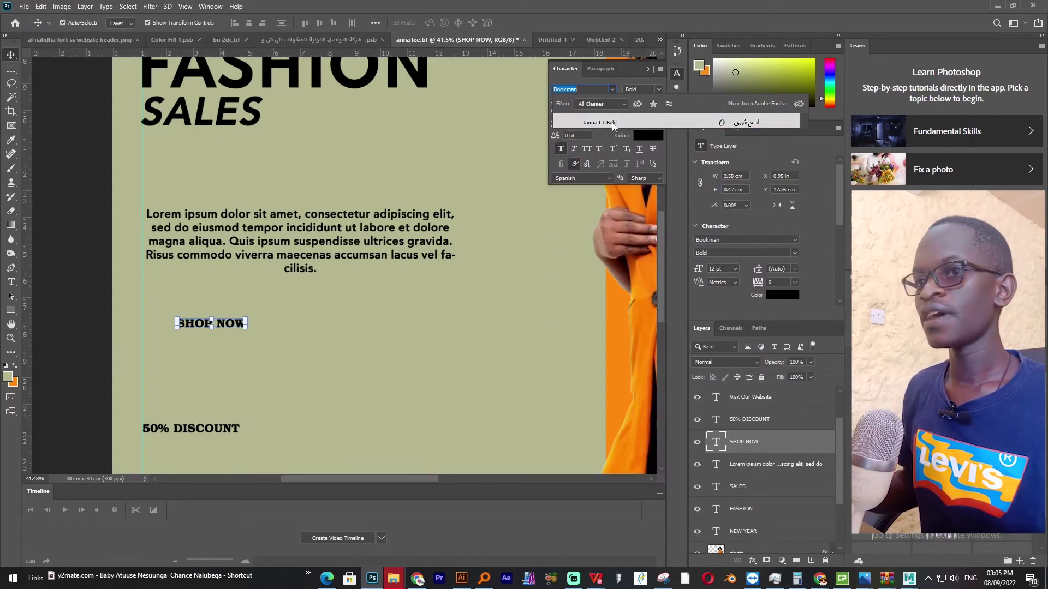
click(611, 123)
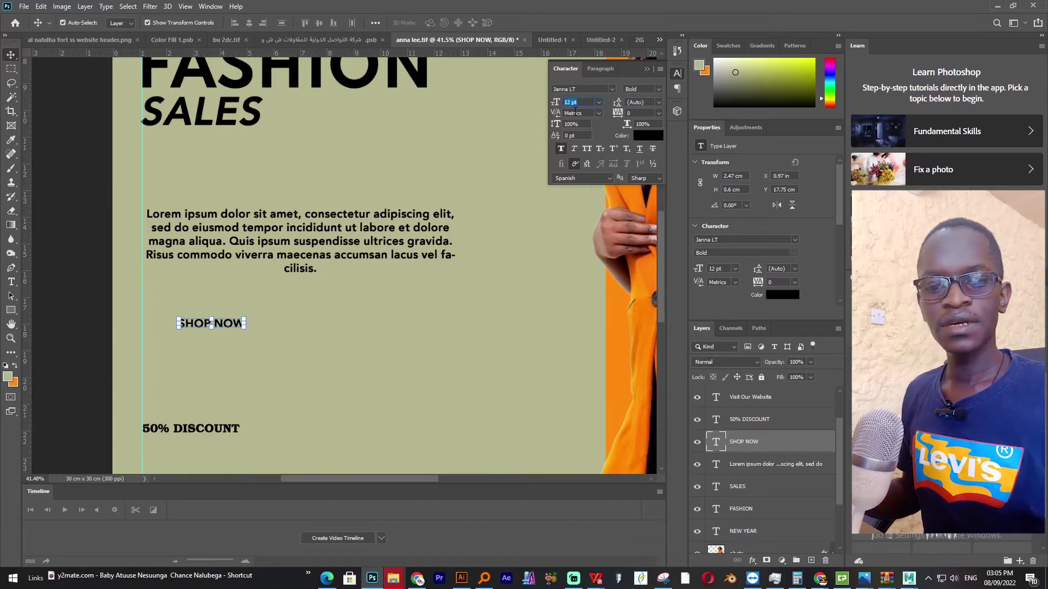
Set the SHOP NOW text to 21 pt without faux bold and shift it slightly down and right.
text(21)
key(Return)
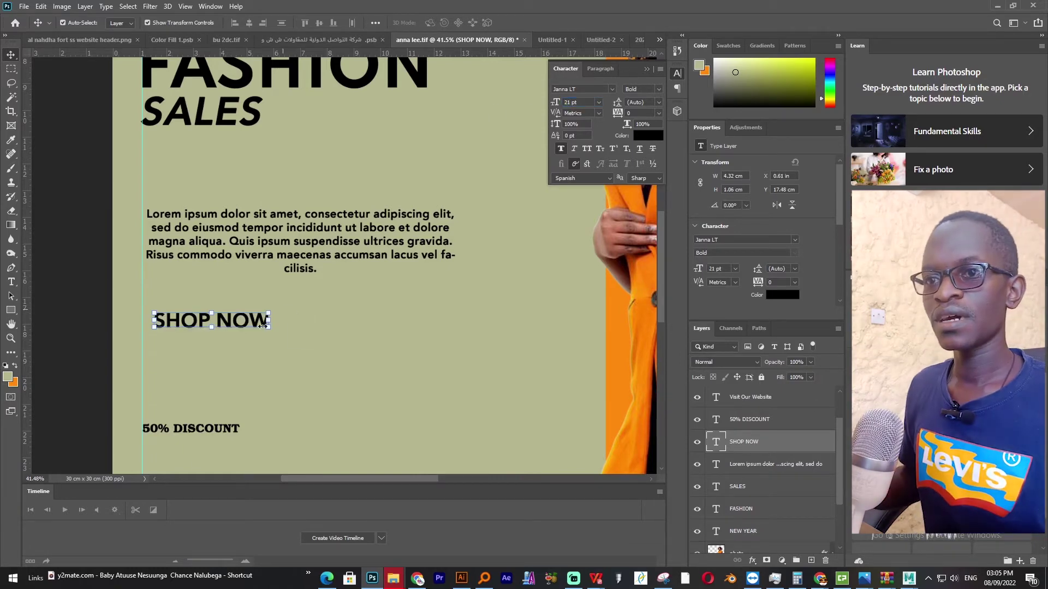
click(238, 319)
drag(242, 314, 246, 321)
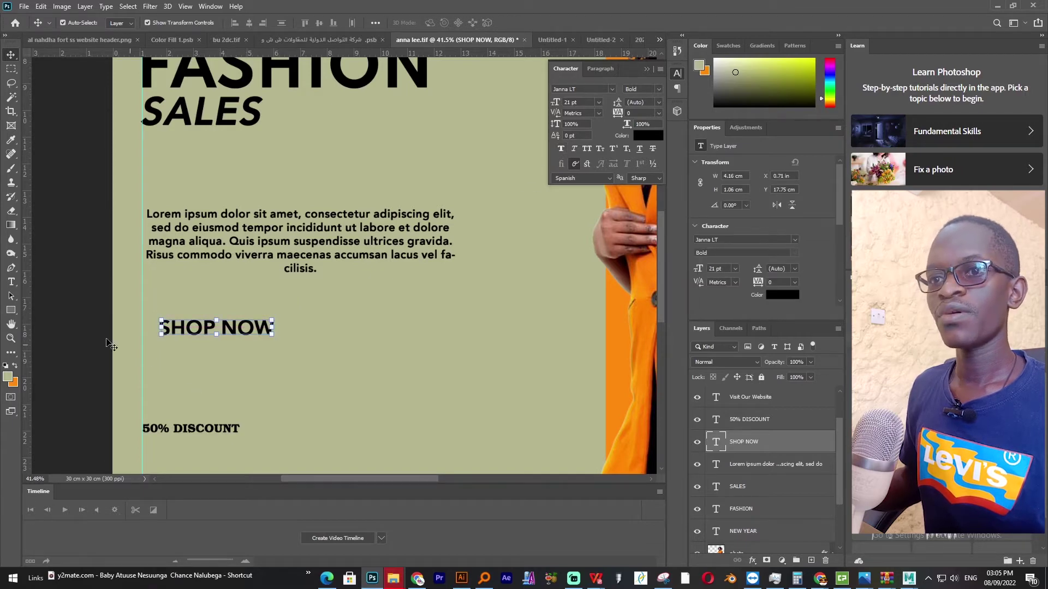
click(99, 343)
click(98, 344)
Remove the 50 from the 50% DISCOUNT text and move the remaining "% DISCOUNT" to the right.
scroll(164, 344, down, 2)
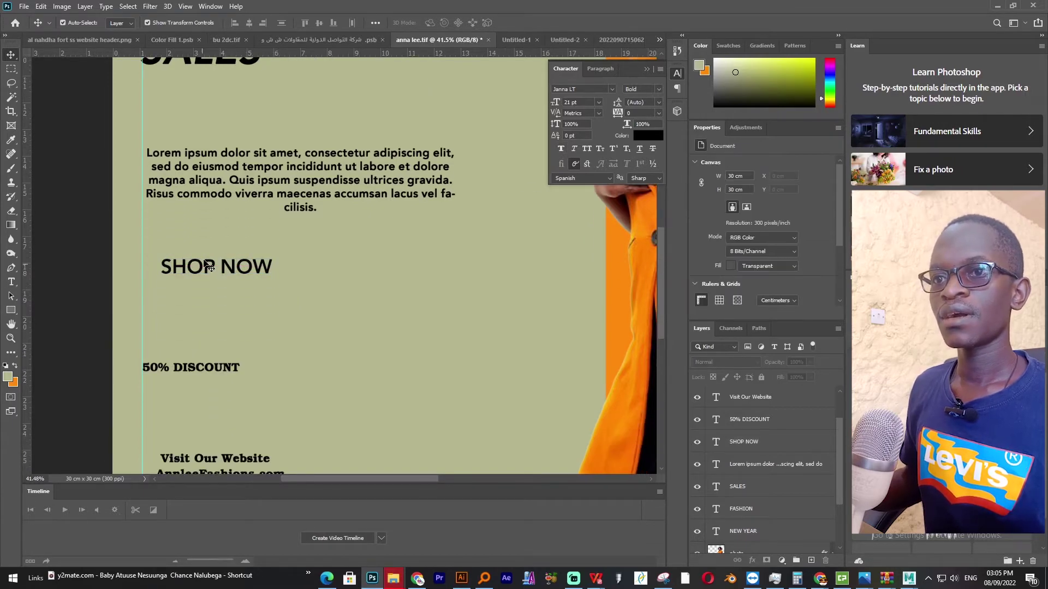
click(219, 276)
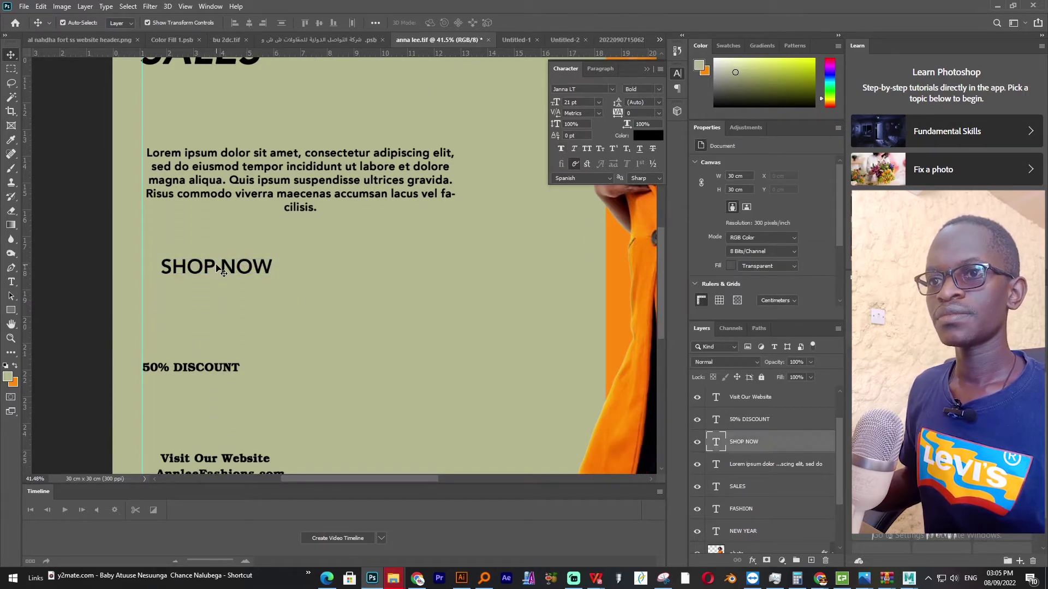
click(174, 373)
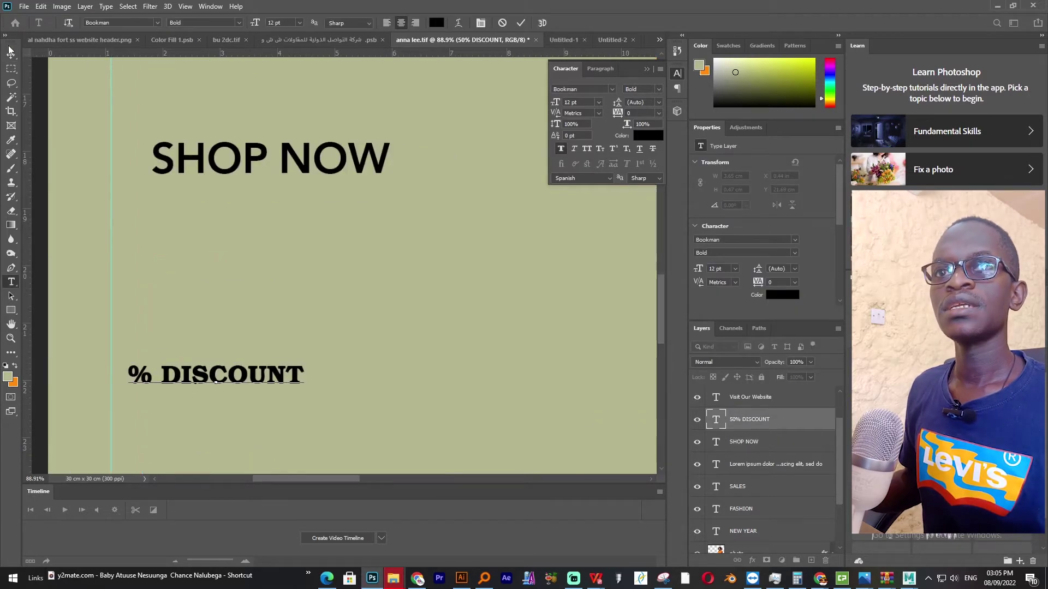
key(ctrl+Return)
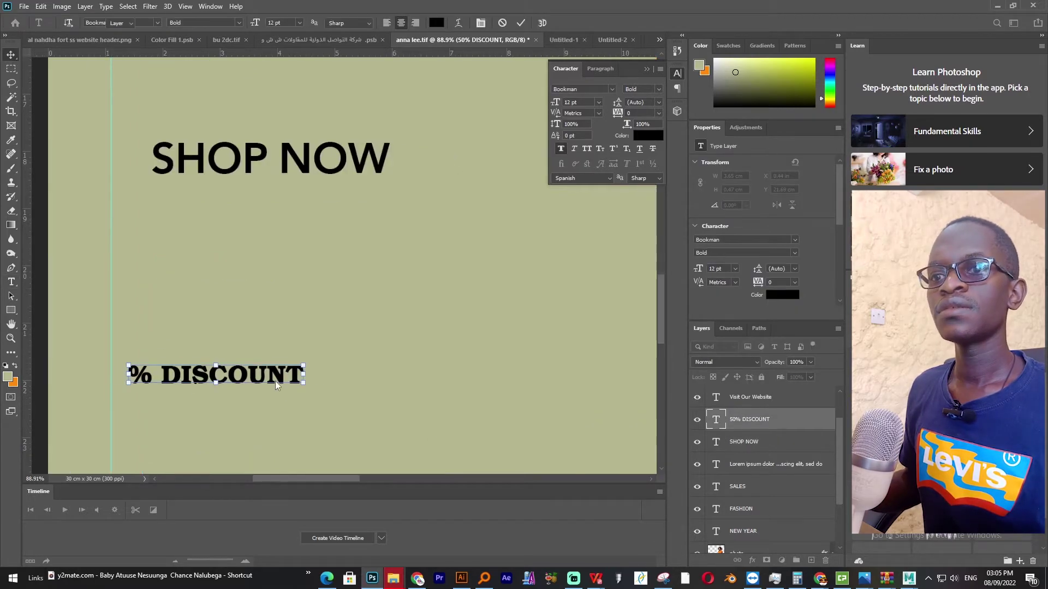
drag(252, 375, 376, 372)
Add a separate text layer reading "50" to the left of % DISCOUNT, near the guide.
key(t)
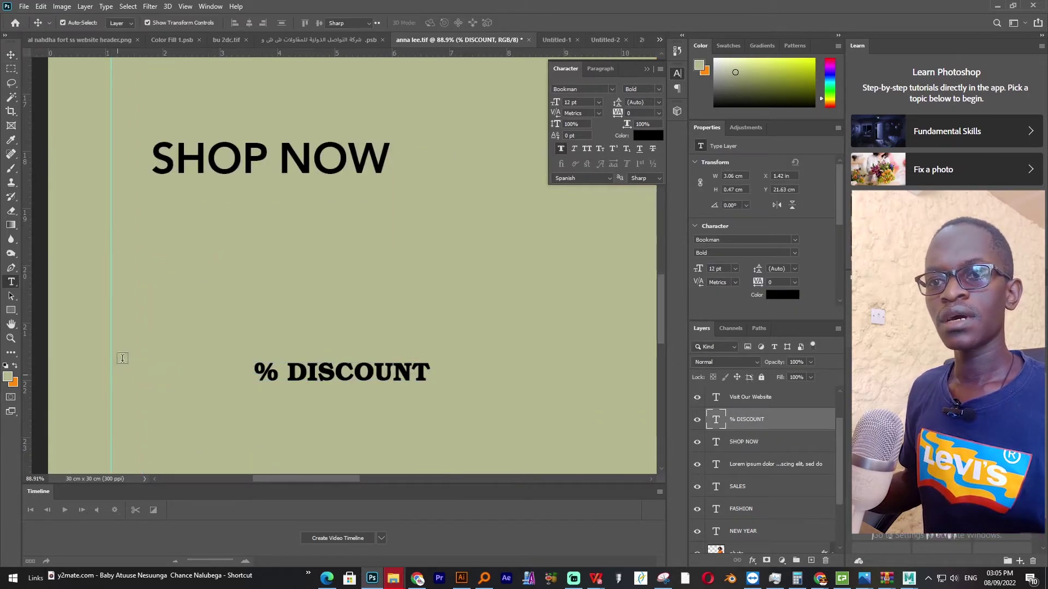
click(148, 358)
text(50)
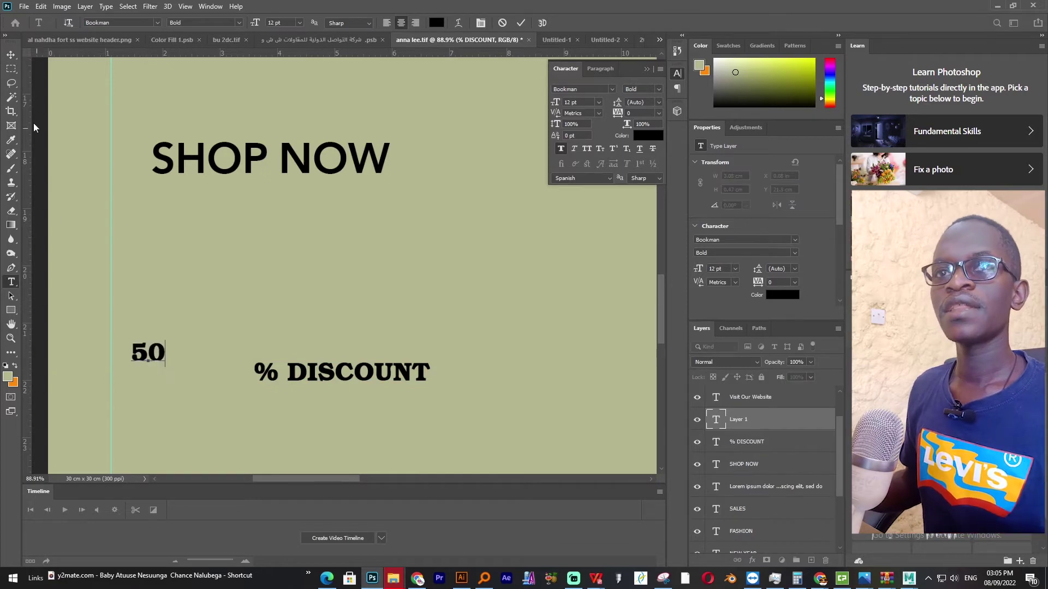
click(8, 52)
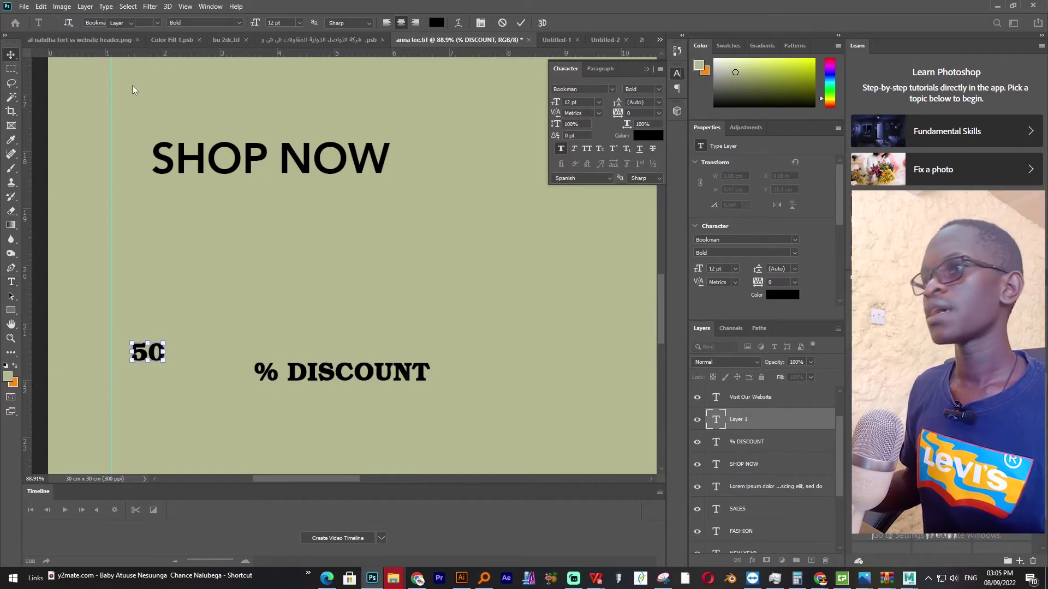
Set the "50" text to 50 pt and move it down beside % DISCOUNT, just inside the guide.
click(584, 102)
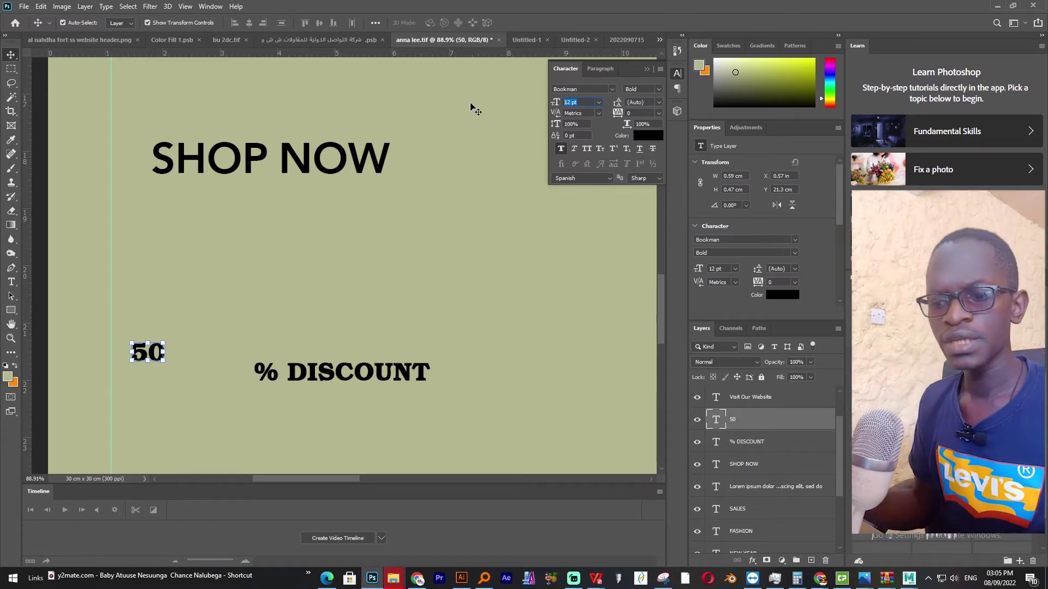
text(50)
key(Return)
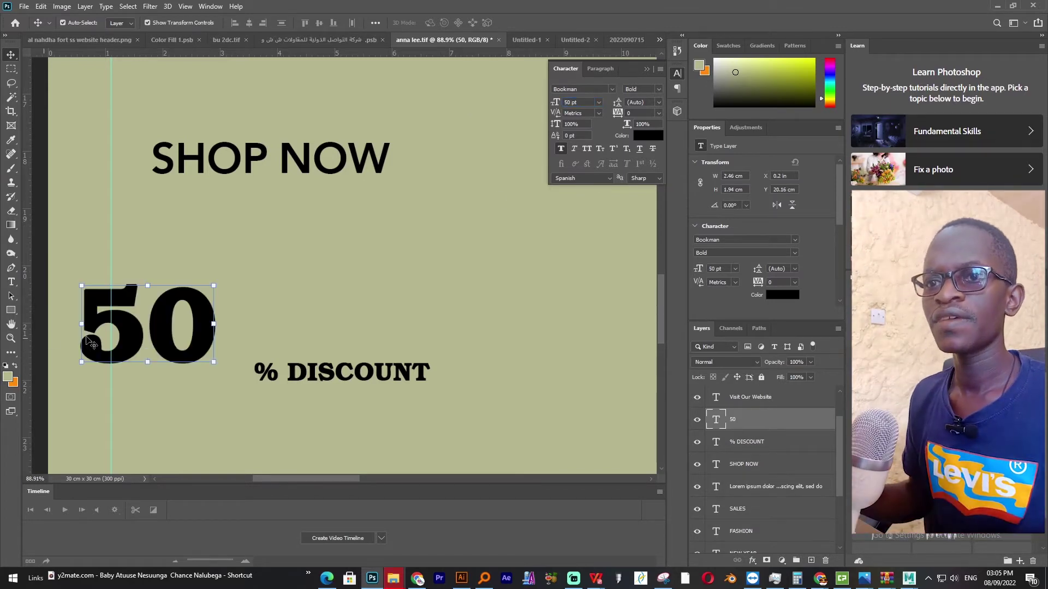
drag(162, 335, 198, 370)
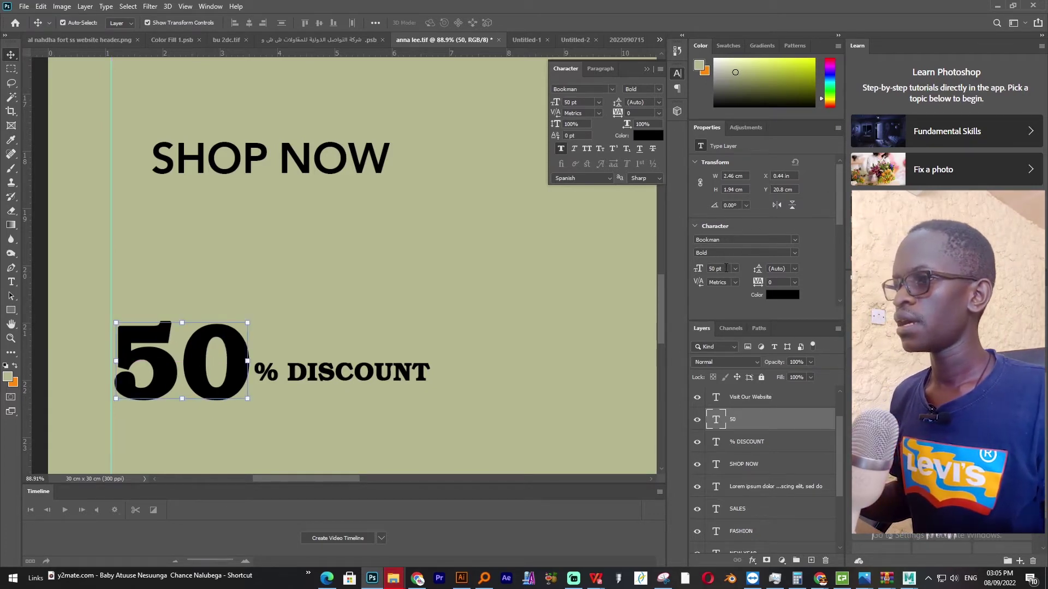
Change the "50" text's font to Janna LT Bold and remove its faux bold.
click(715, 240)
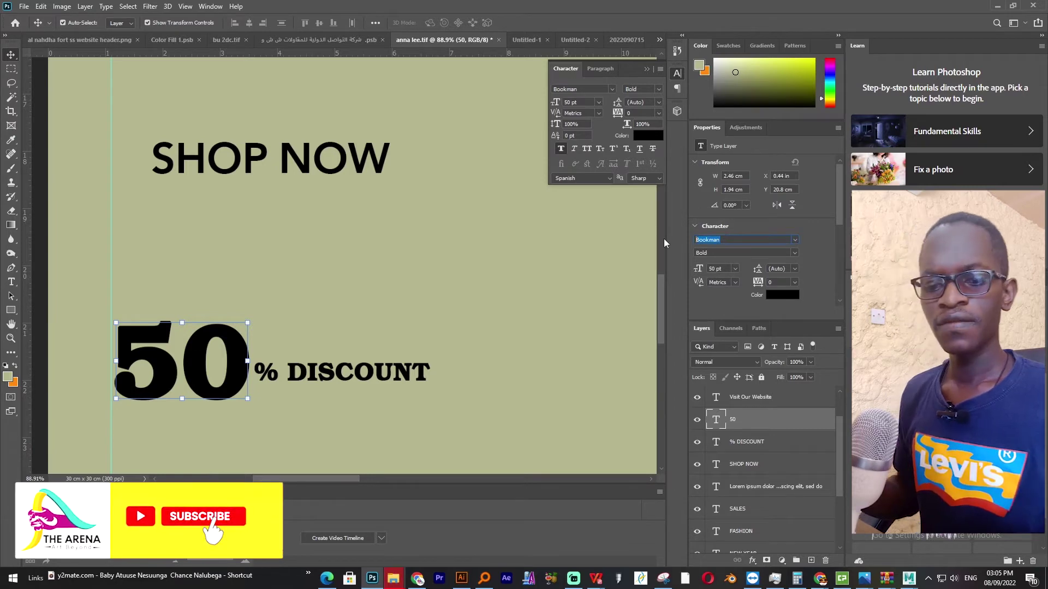
text(JANN)
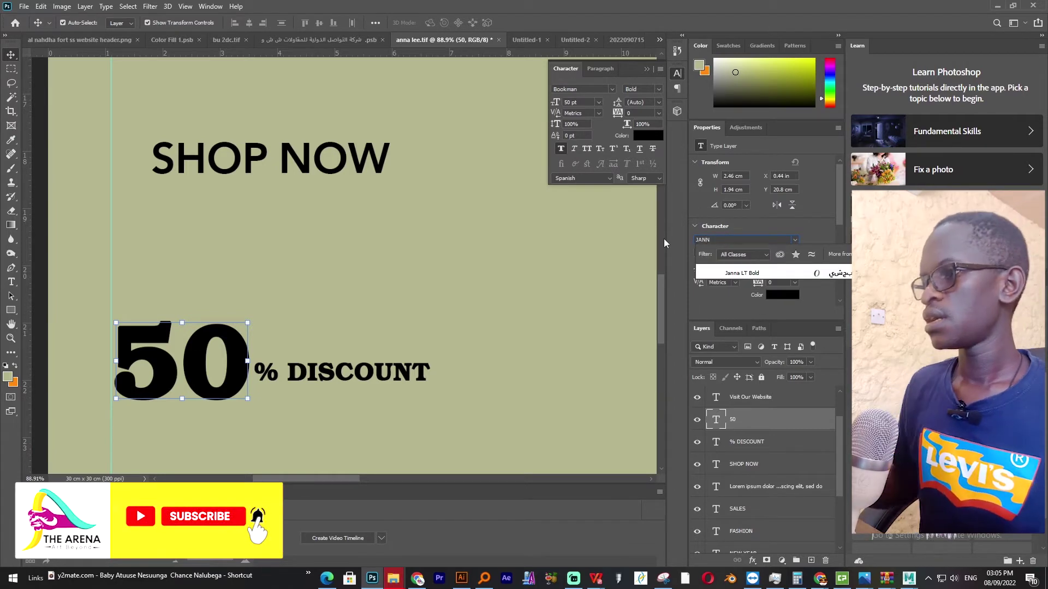
key(Return)
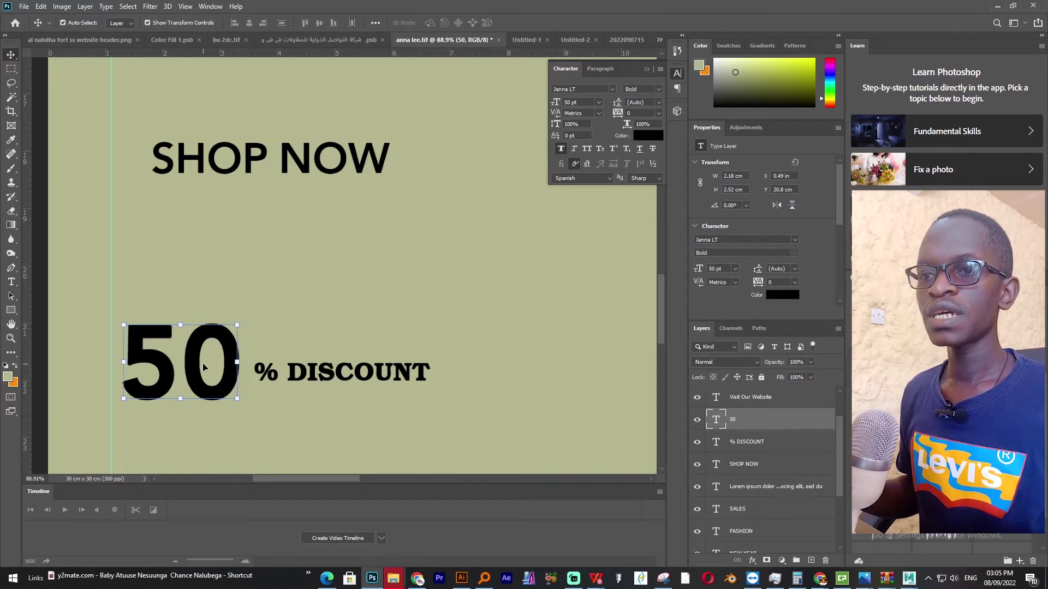
click(561, 148)
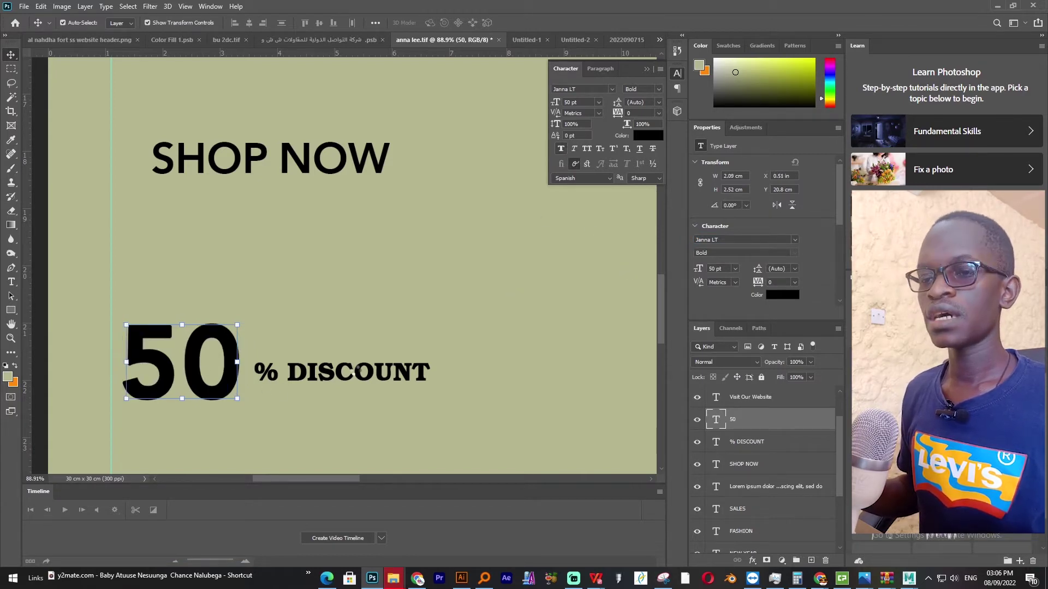
Remove the % sign from the % DISCOUNT text, leaving only DISCOUNT.
click(11, 281)
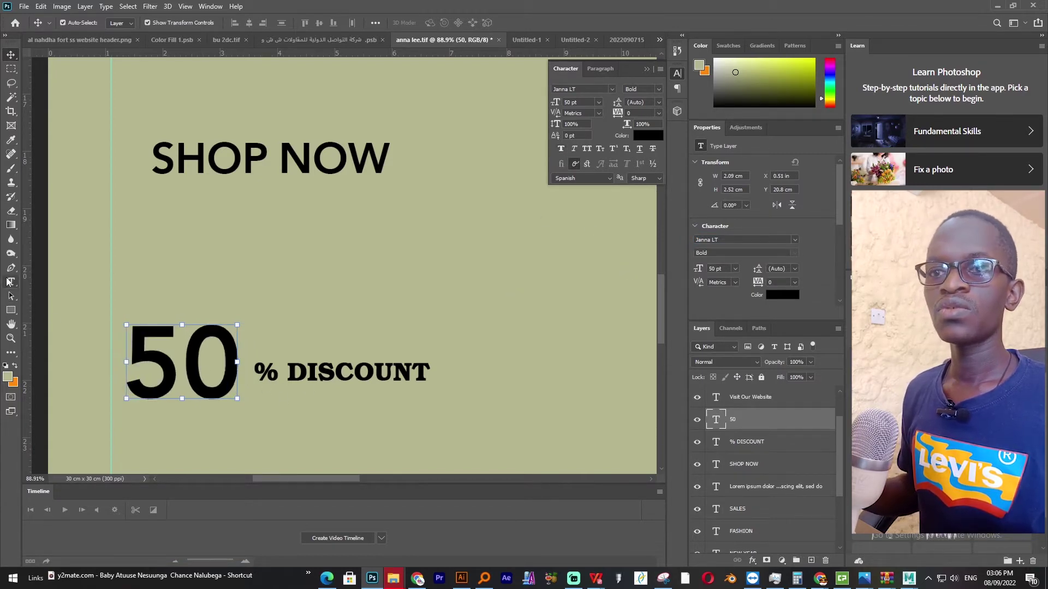
double_click(270, 372)
key(ctrl+x)
click(384, 423)
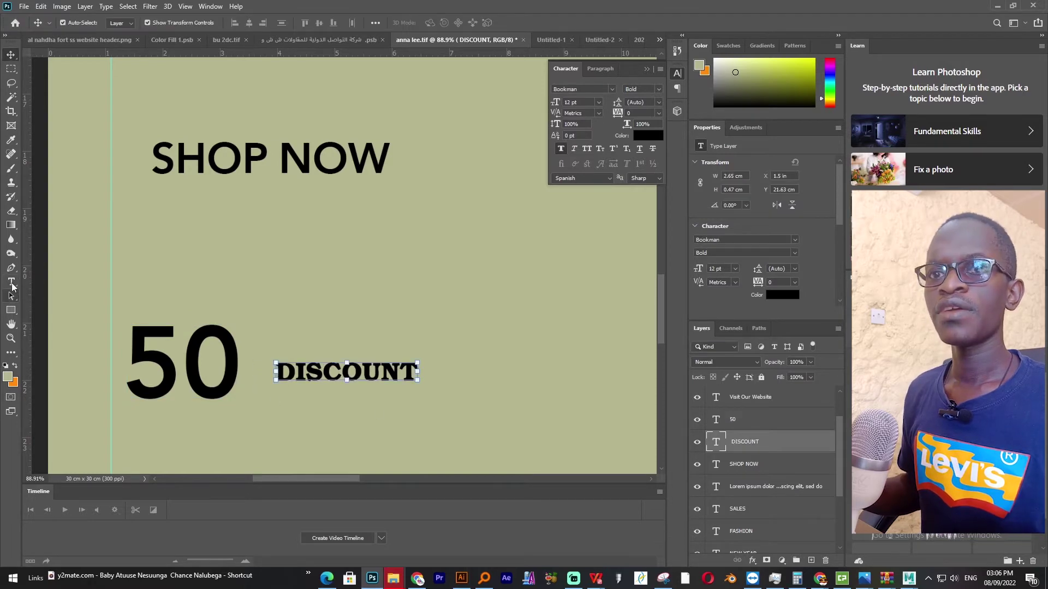
Add a separate "%" text layer at the upper right of the 50 and enlarge it to about 17.7 pt.
click(11, 281)
click(255, 330)
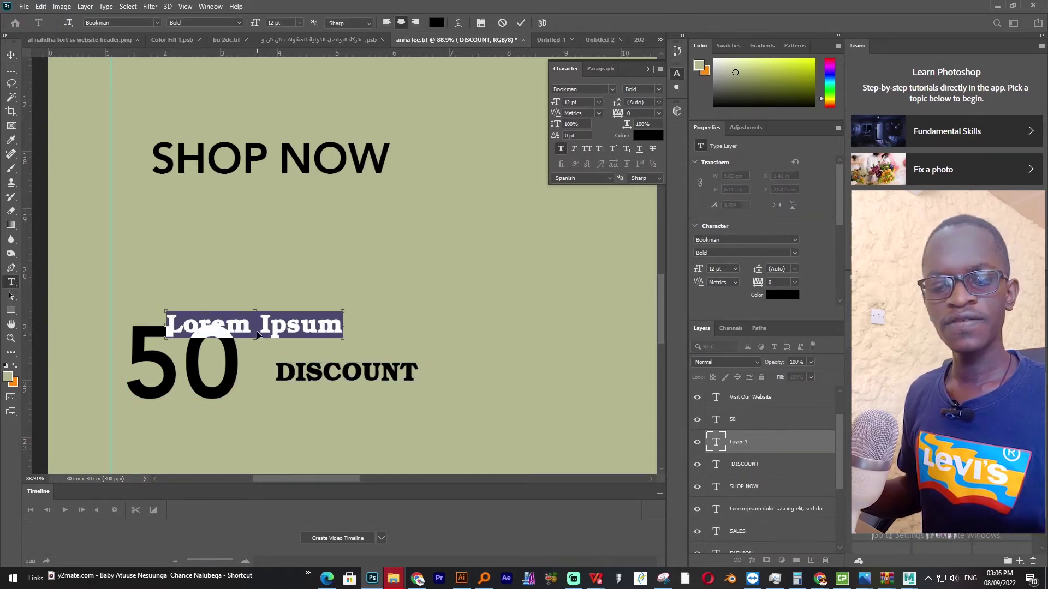
text(%)
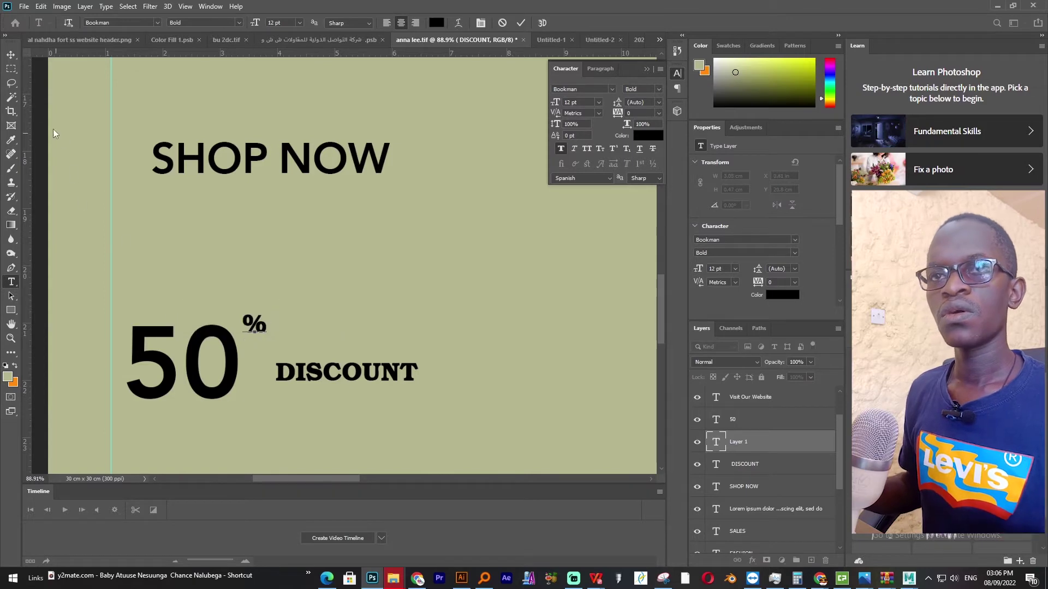
click(11, 55)
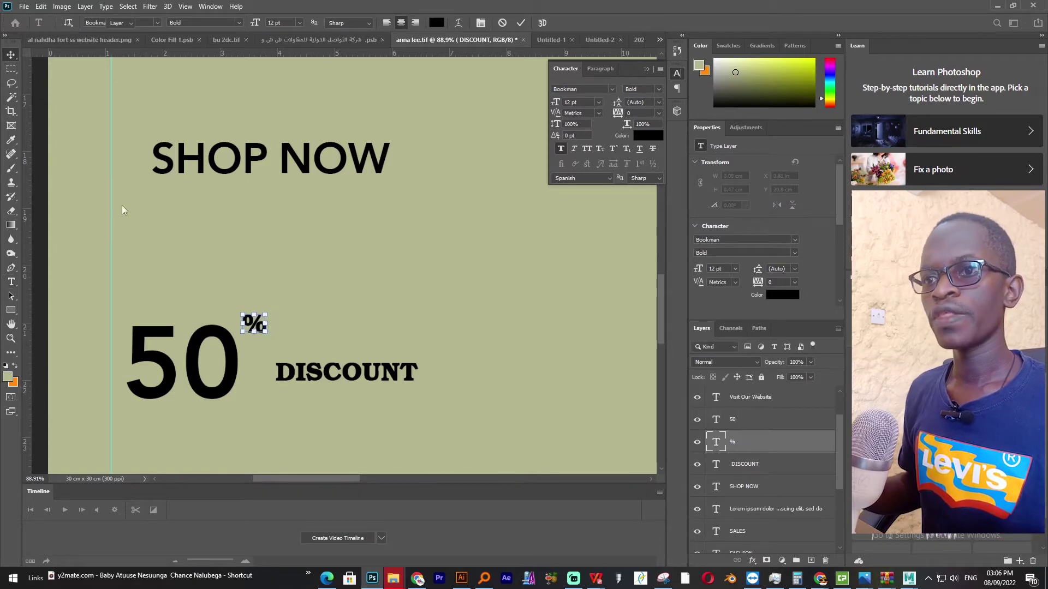
click(279, 340)
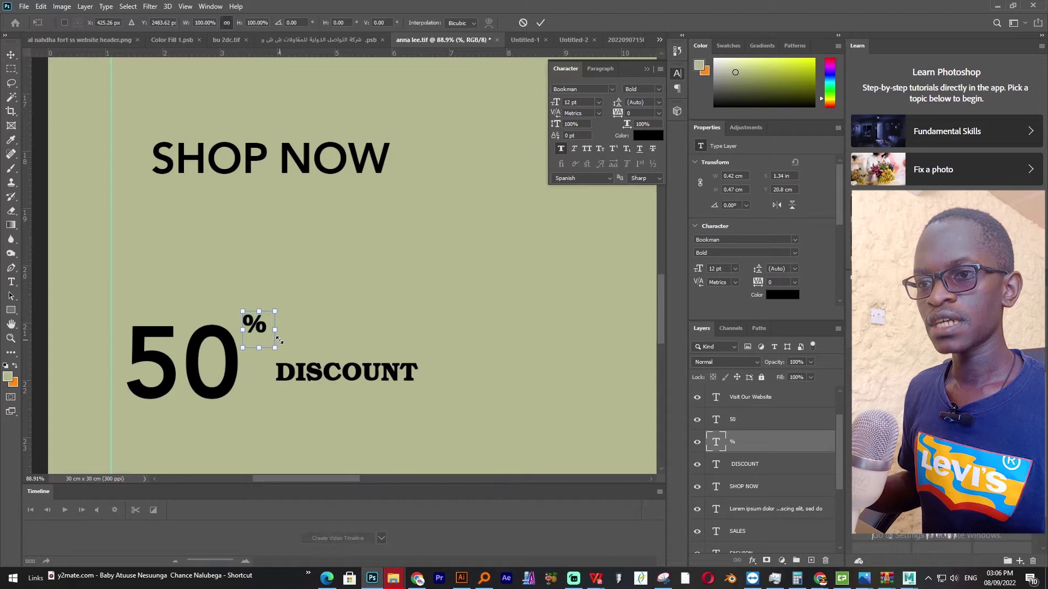
drag(280, 339, 283, 341)
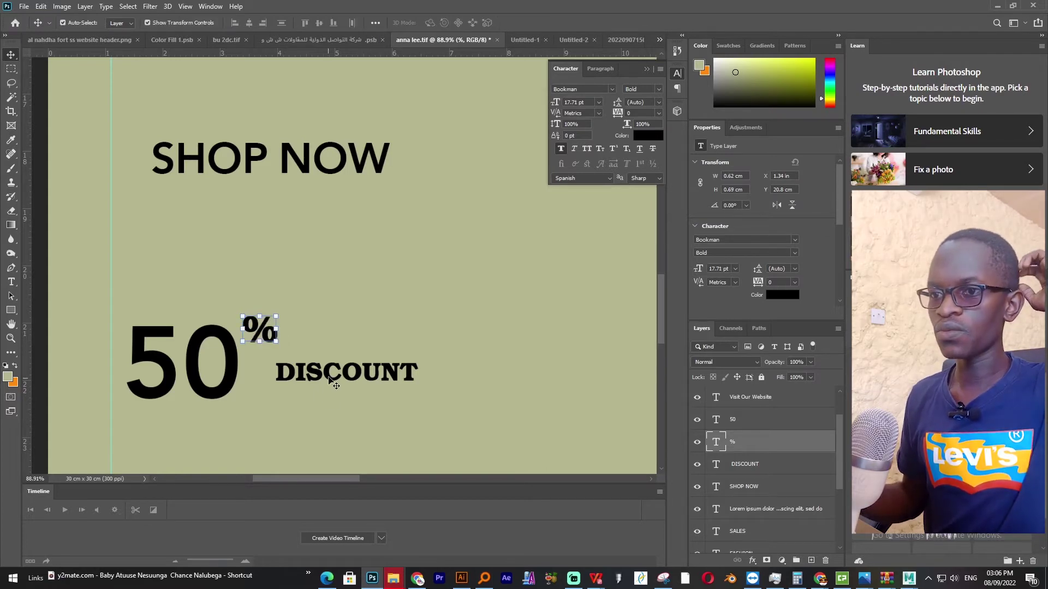
Position DISCOUNT and the % sign close beside the 50, stacked, and set DISCOUNT's font to Janna LT Bold.
click(330, 380)
drag(368, 377, 344, 385)
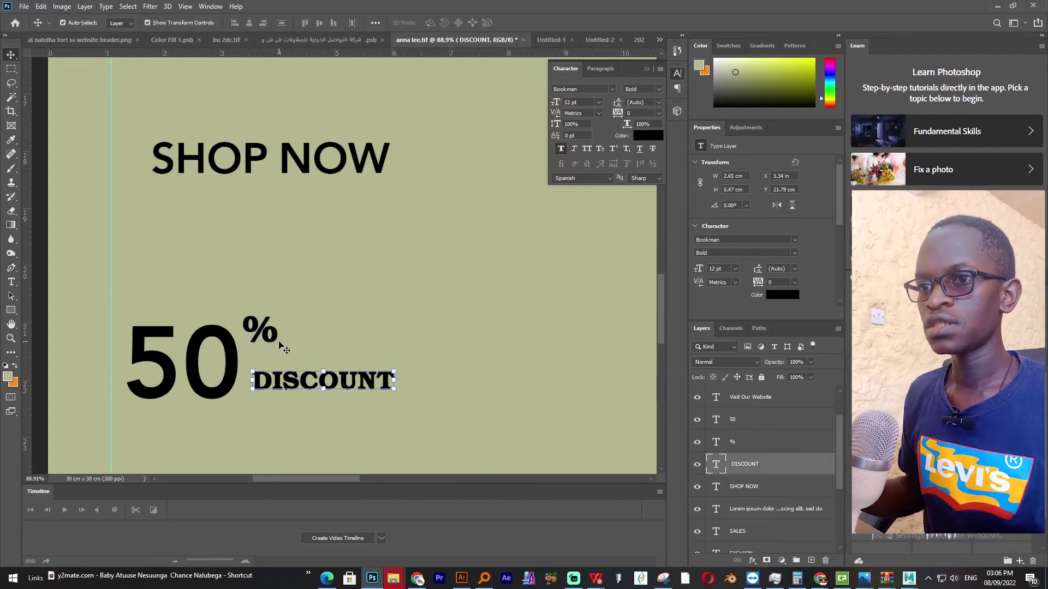
drag(268, 332, 271, 341)
drag(306, 386, 301, 386)
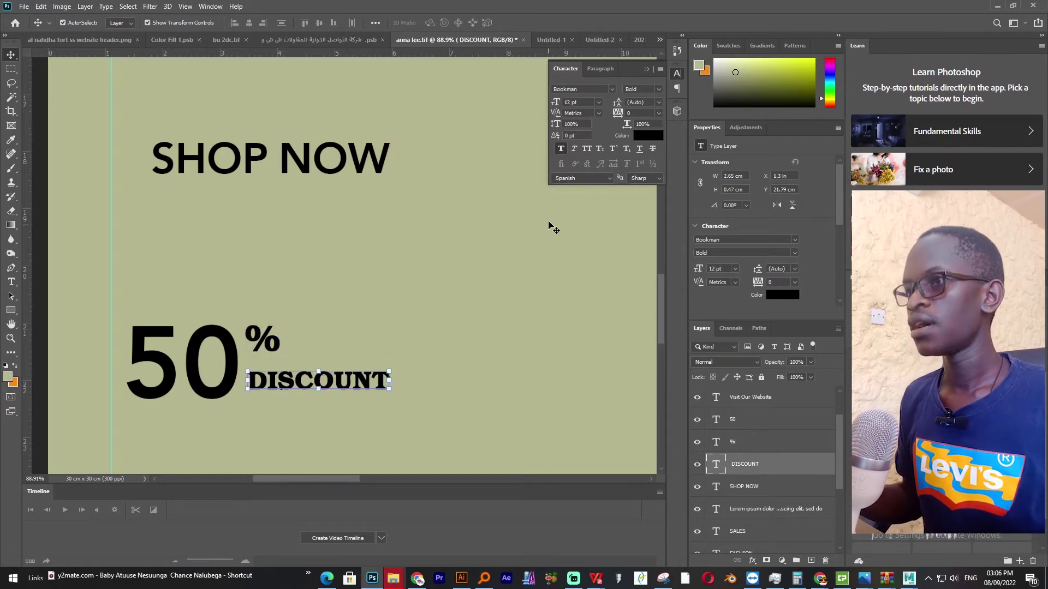
click(580, 90)
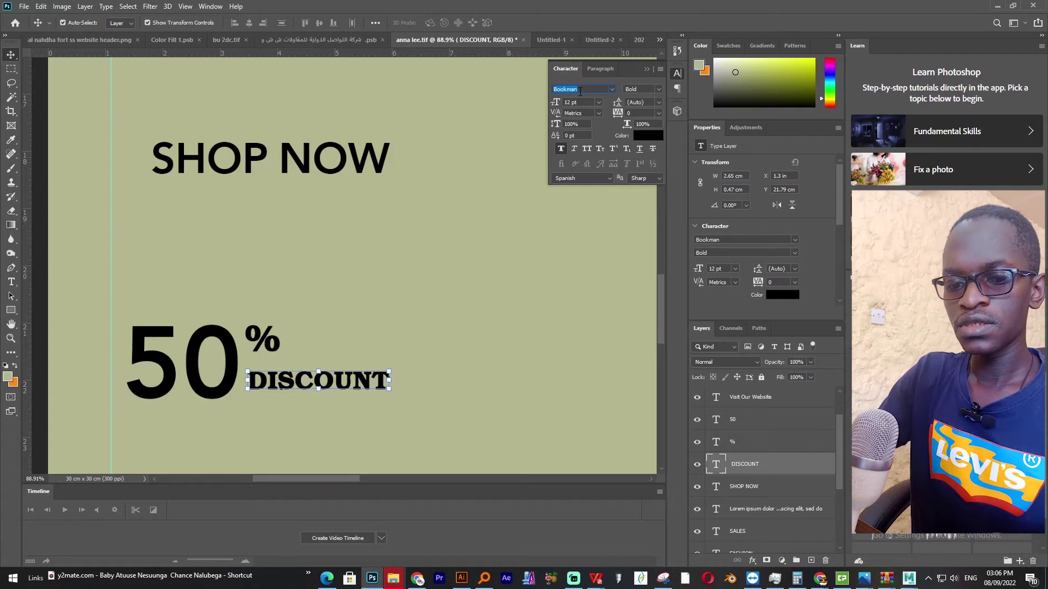
text(JANN)
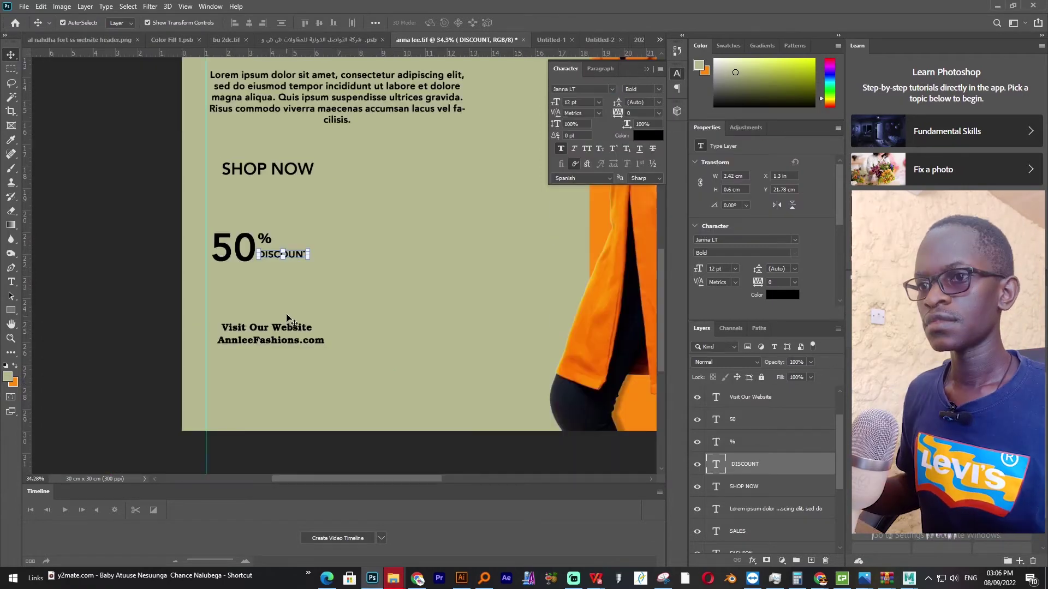
Change the font of both website lines, Visit Our Website and AnnleeFashions.com, to Spartan Bold.
drag(286, 316, 308, 361)
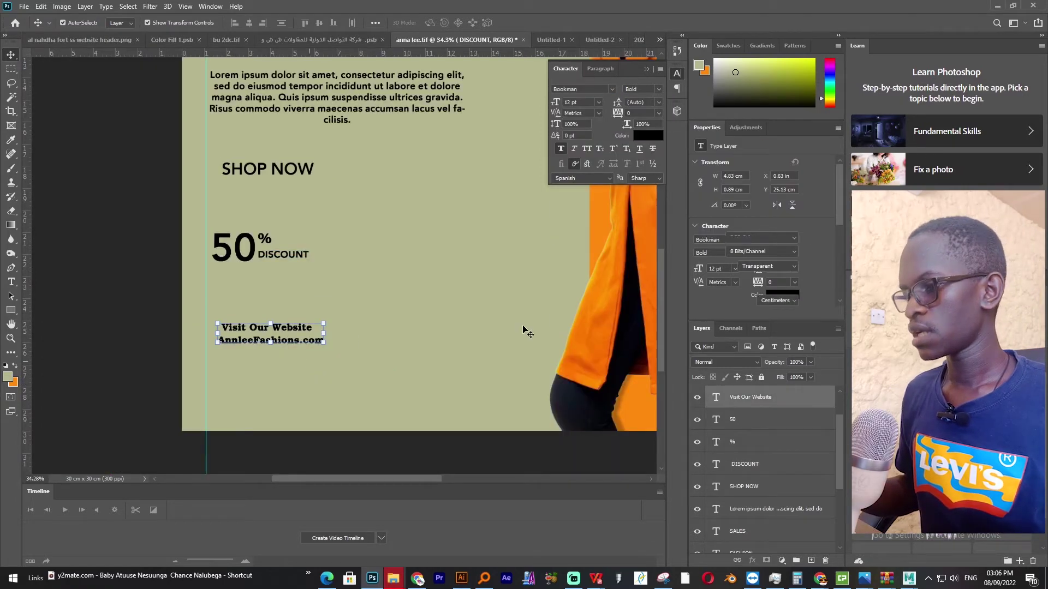
click(585, 89)
text(S)
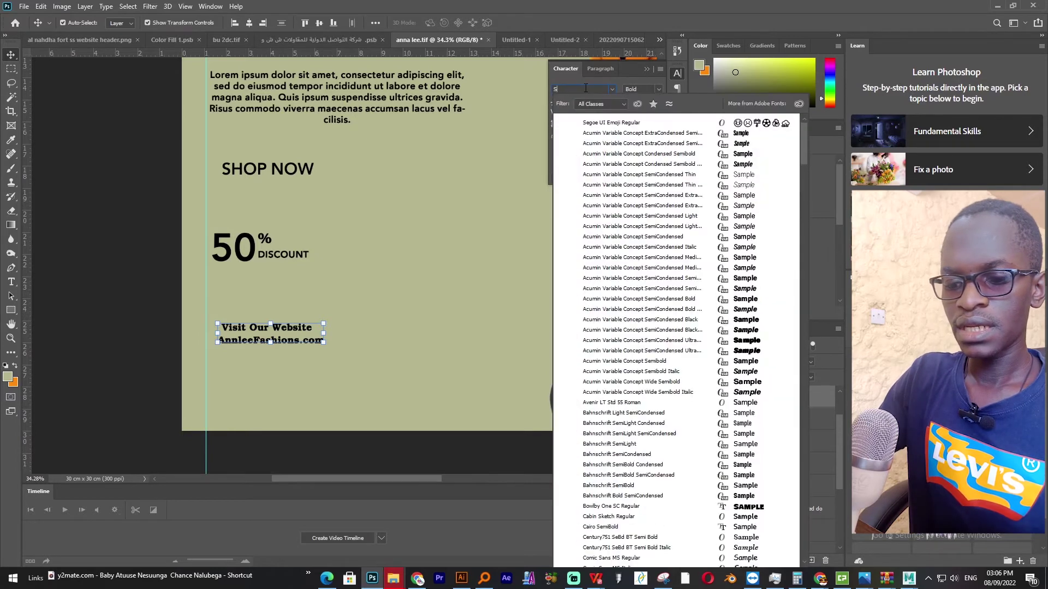
text(PA)
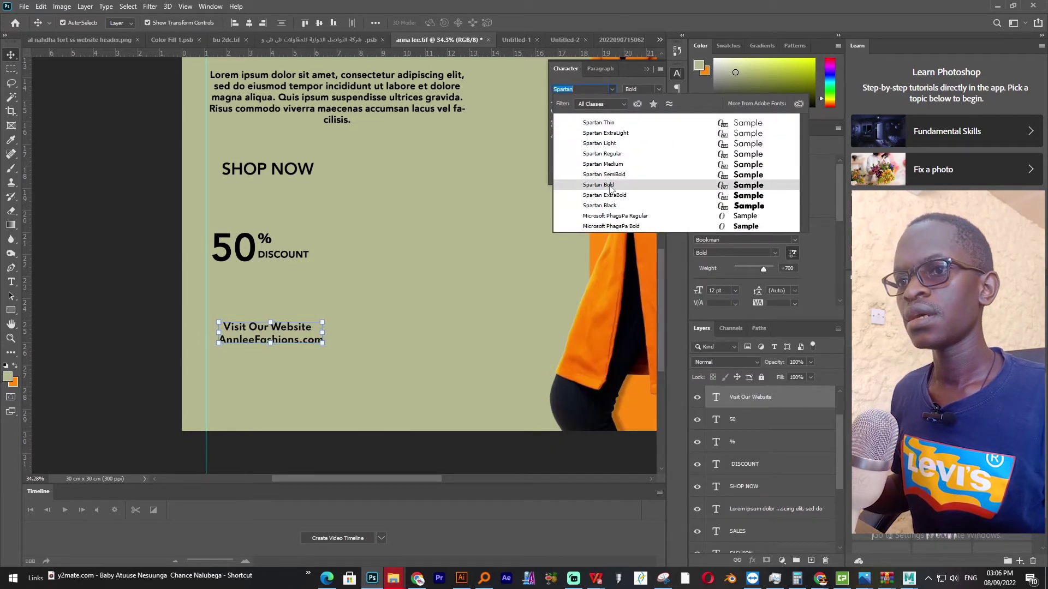
click(610, 185)
Move the website lines, the 50% DISCOUNT group and SHOP NOW down to space them out below the paragraph.
drag(295, 335, 309, 348)
drag(361, 222, 234, 269)
drag(254, 257, 262, 256)
drag(293, 178, 291, 198)
drag(351, 237, 186, 260)
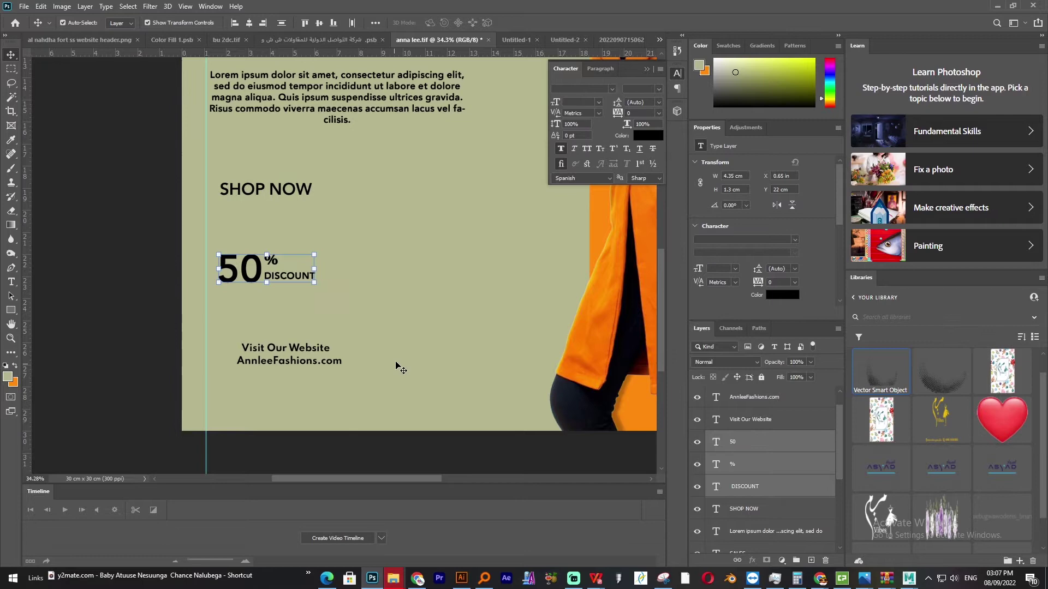
drag(396, 362, 275, 345)
drag(275, 345, 283, 365)
Change the font of the "Anna Lee Fashsion" brand line at the poster's top to Janna LT Bold.
key(ctrl+0)
click(201, 89)
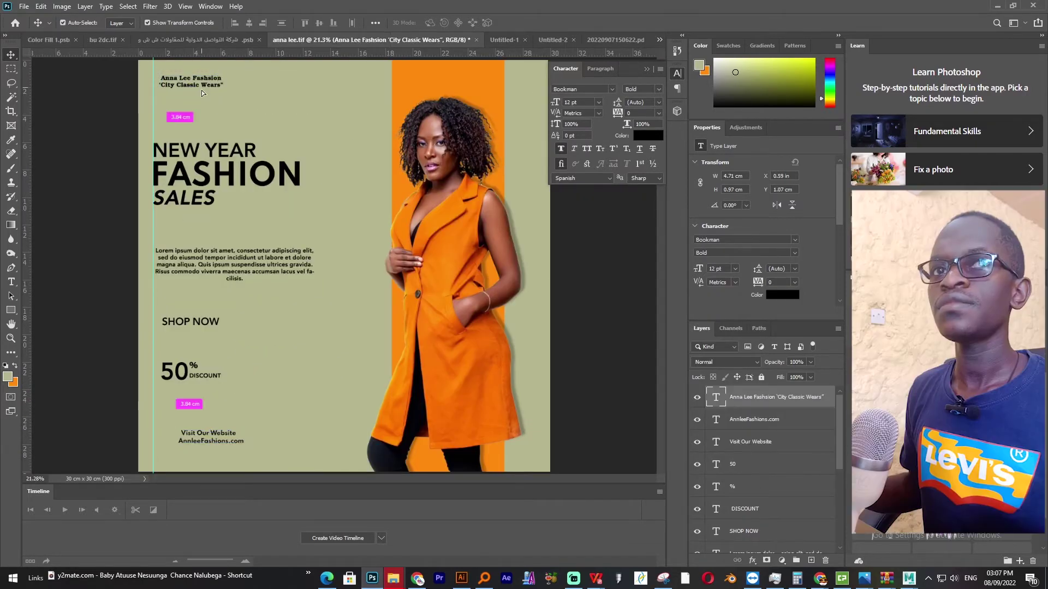
scroll(202, 90, up, 3)
scroll(188, 87, up, 2)
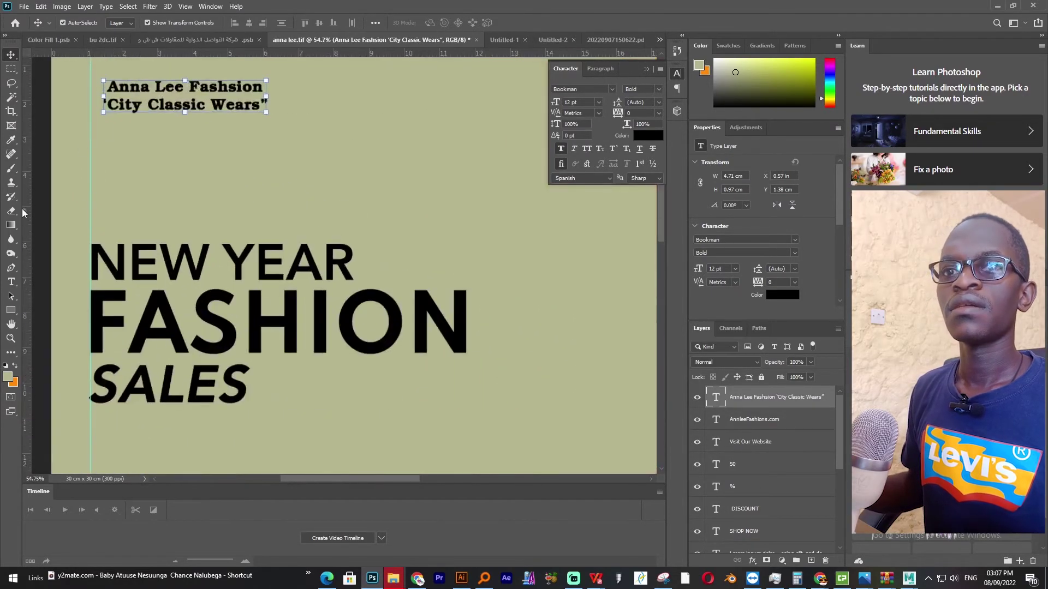
click(11, 283)
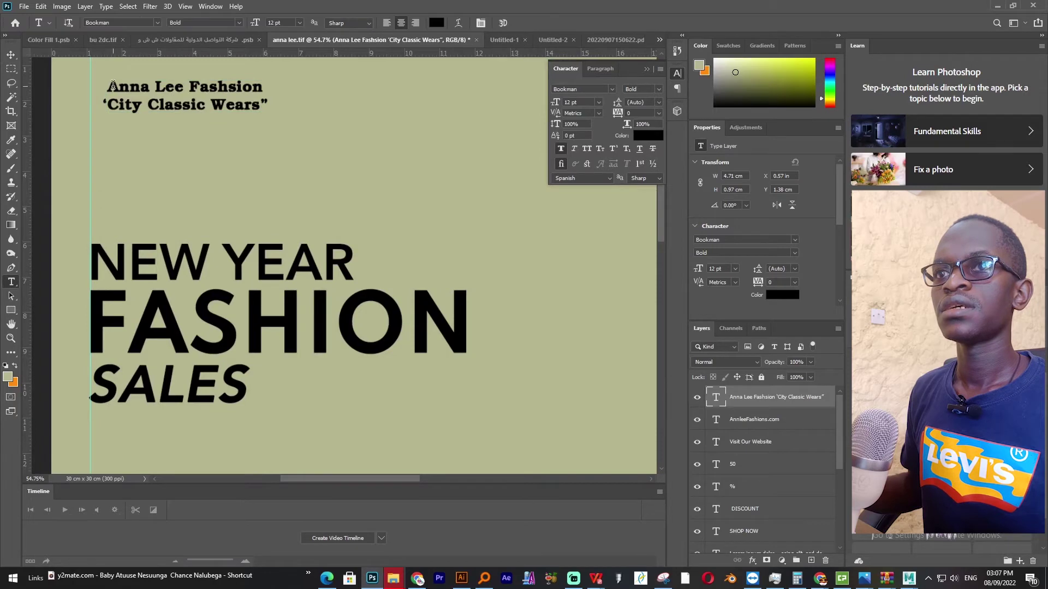
drag(113, 86, 280, 73)
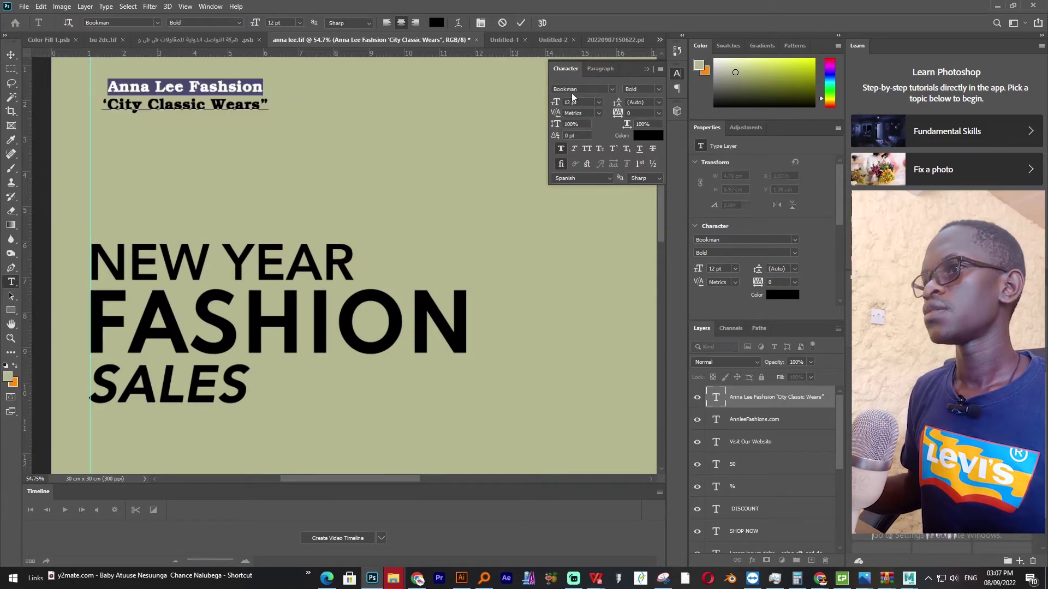
text(JANN)
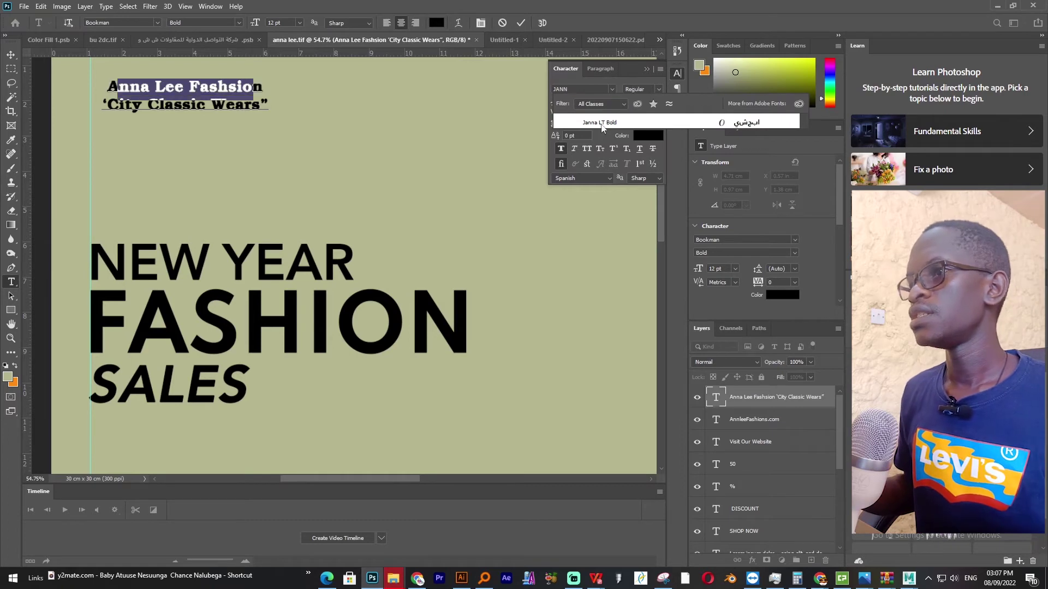
key(Return)
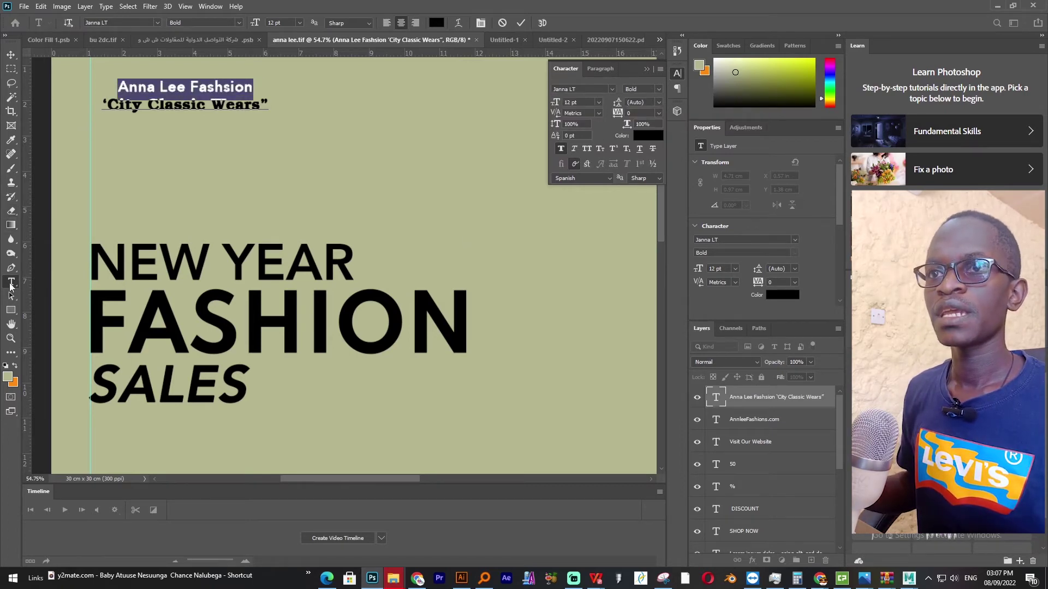
Set the 'City Classic Wears' tagline to Spartan SemiBold at 8 pt.
drag(99, 99, 371, 127)
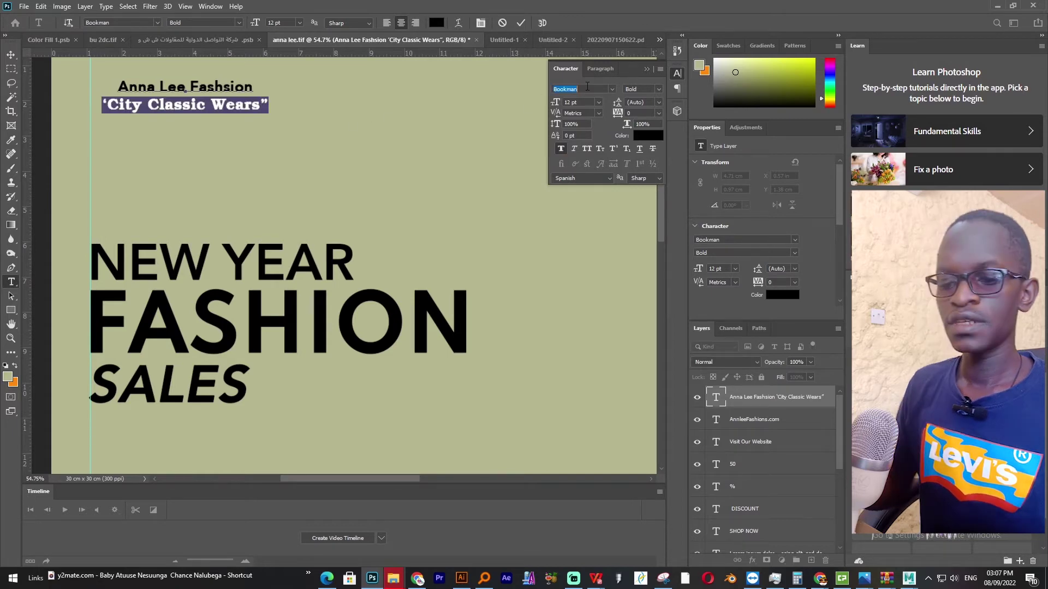
text(Spartan)
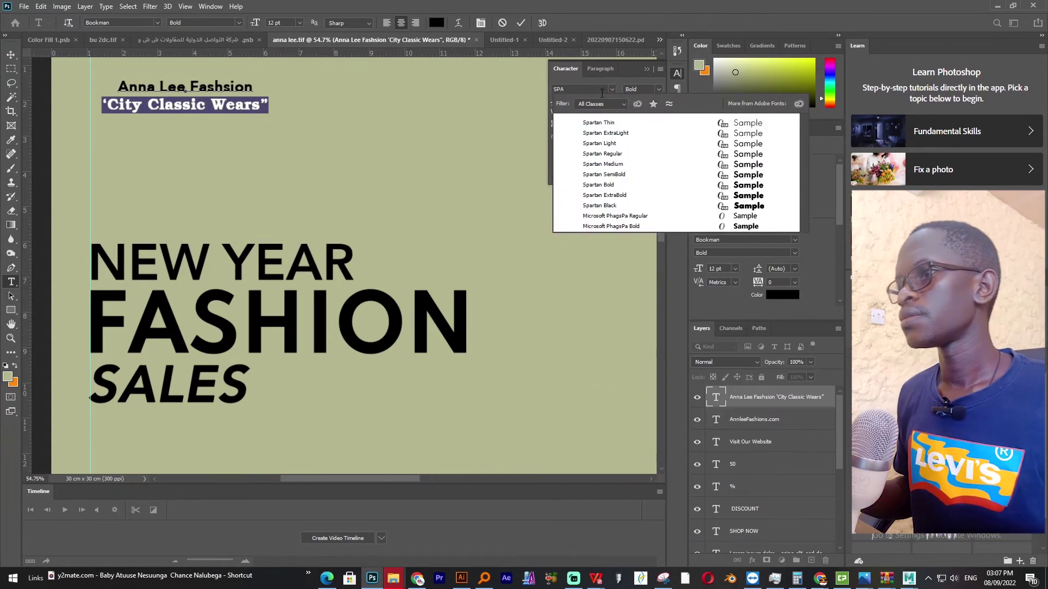
click(609, 174)
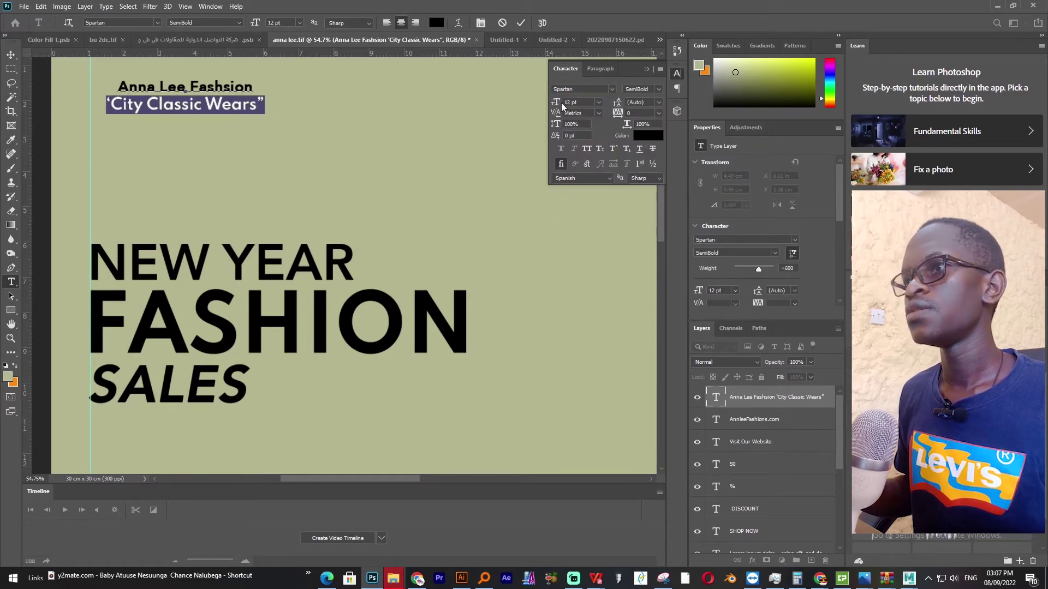
drag(557, 103, 556, 103)
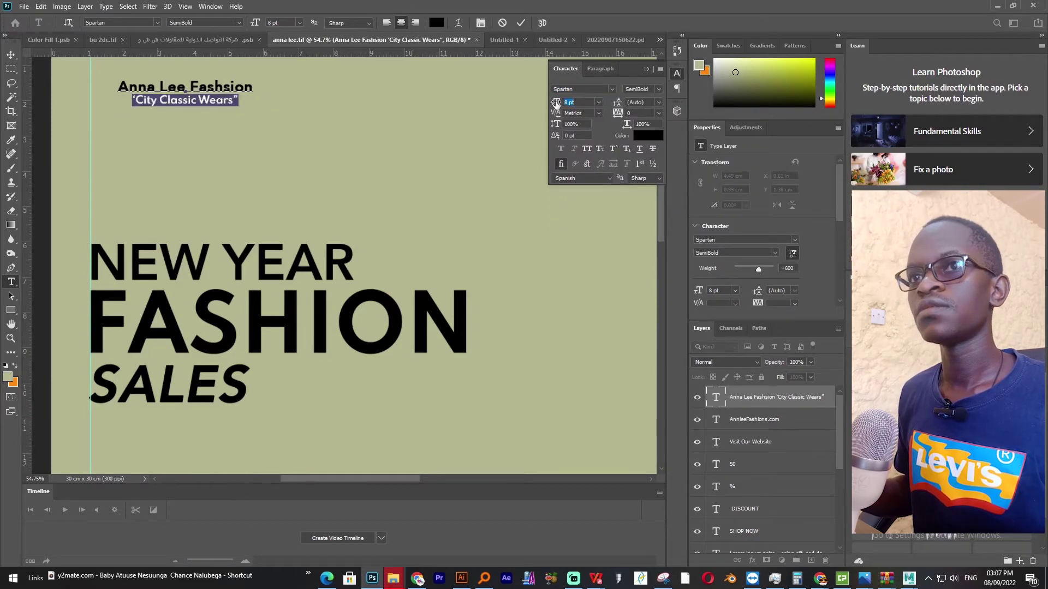
click(11, 54)
key(ctrl+0)
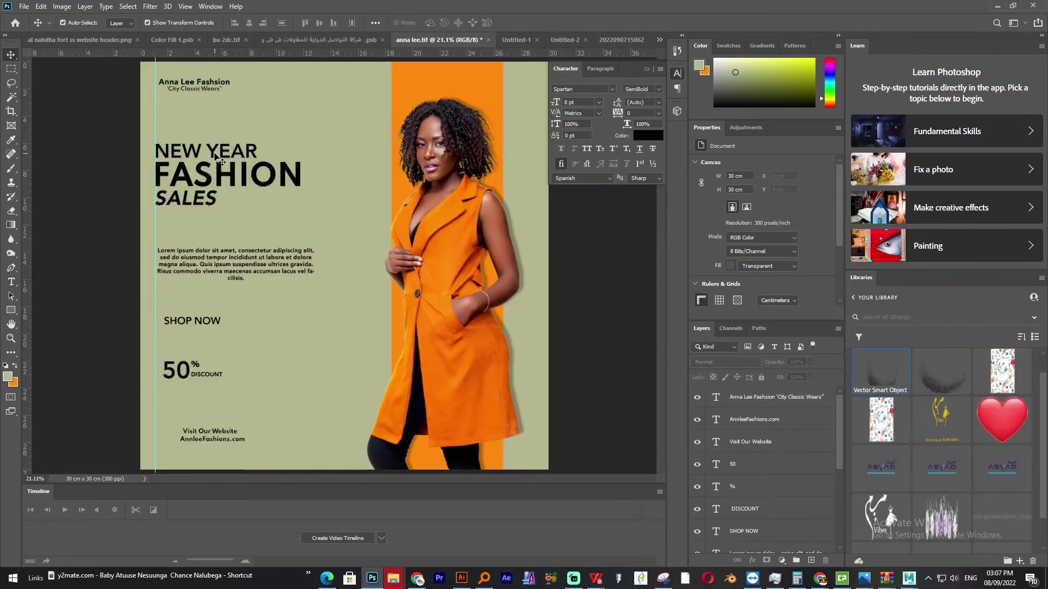
Recolour the FASHION headline with the orange sampled from the poster's vertical band.
click(257, 180)
click(647, 135)
click(477, 68)
click(903, 194)
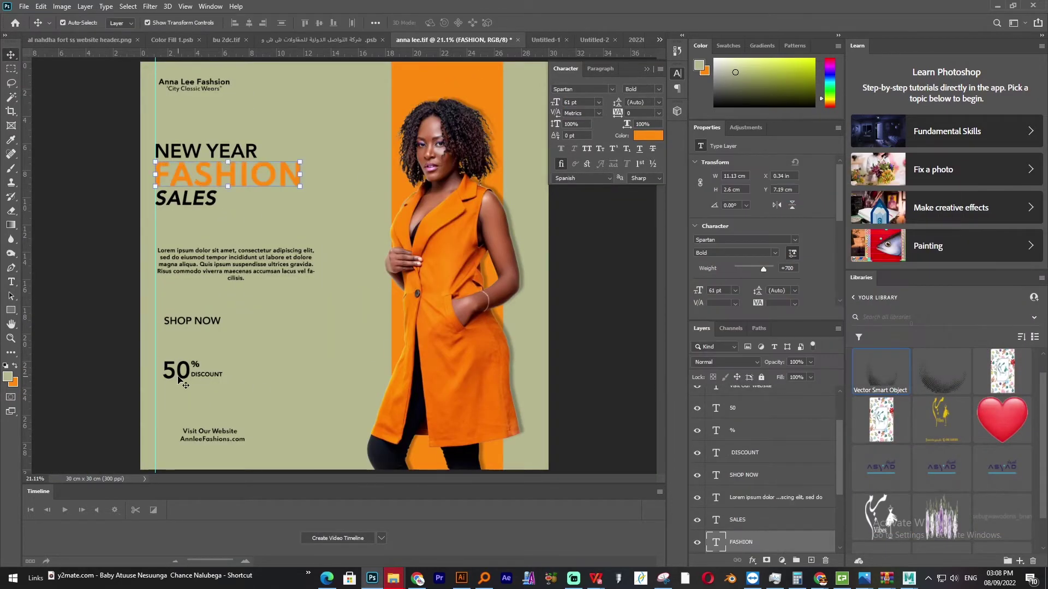
Recolour the "50" text with the orange sampled from the vertical band.
click(181, 372)
click(647, 136)
click(410, 87)
click(903, 195)
Recolour the "Visit Our Website" text with the orange sampled from the FASHION headline.
click(219, 440)
click(750, 419)
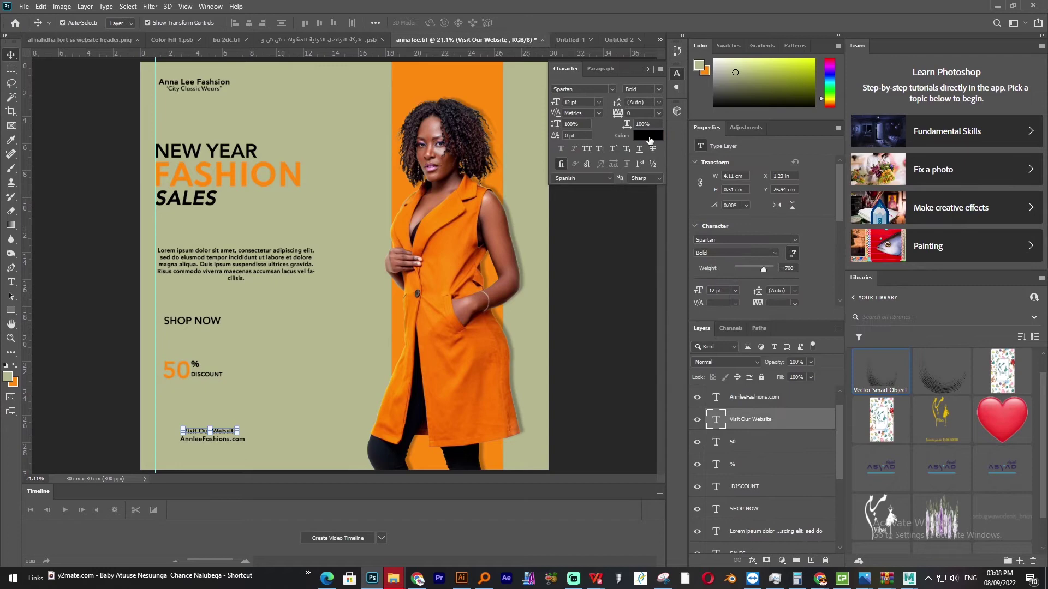
click(647, 135)
click(258, 175)
key(Return)
click(79, 323)
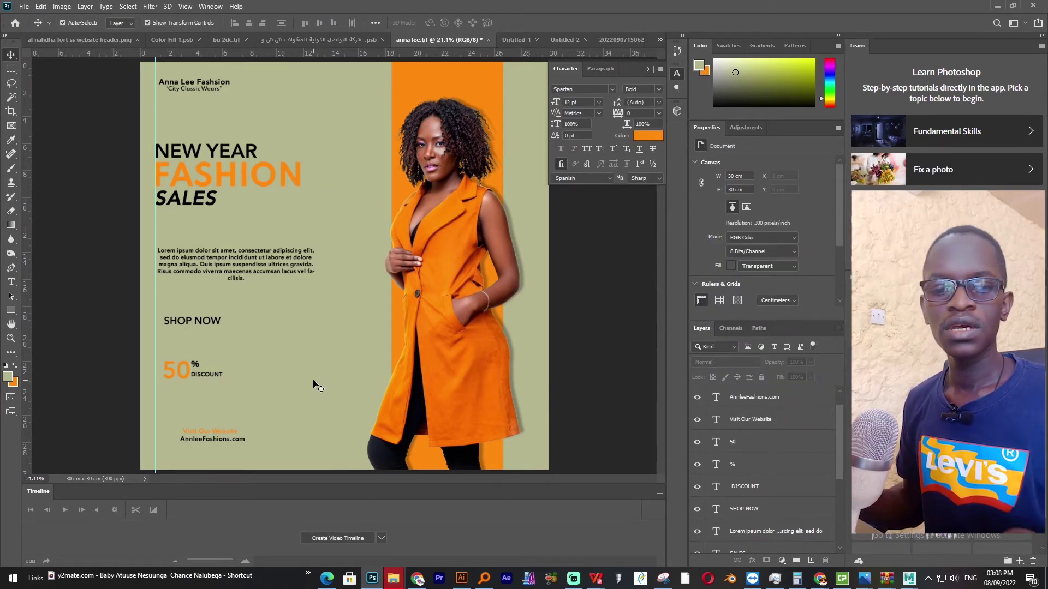
Apply a radial gradient overlay running from dark blue 011363 to deeper navy on the khaki background rectangle.
scroll(755, 540, down, 3)
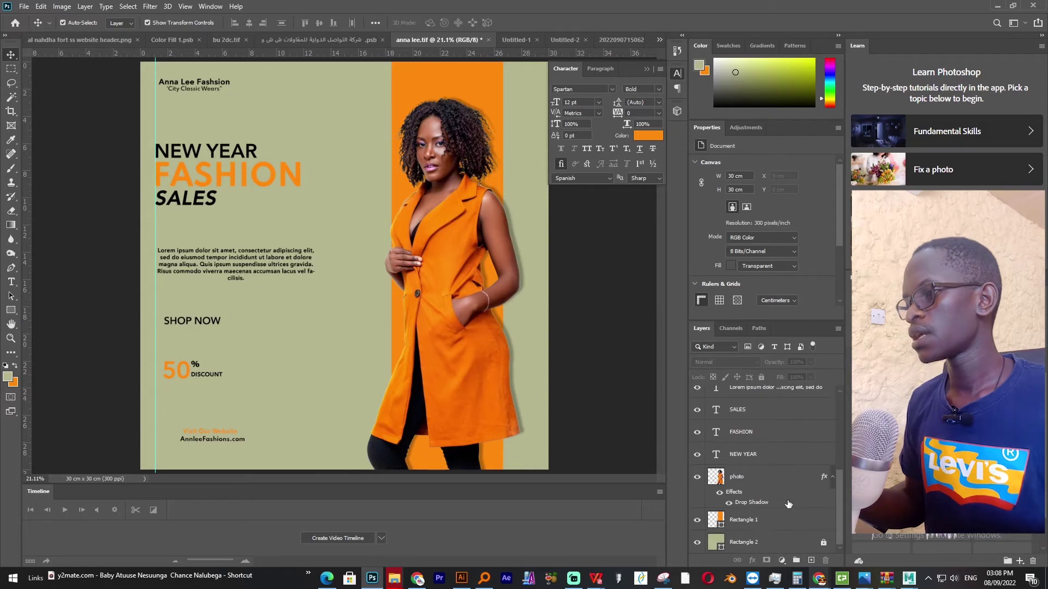
click(758, 542)
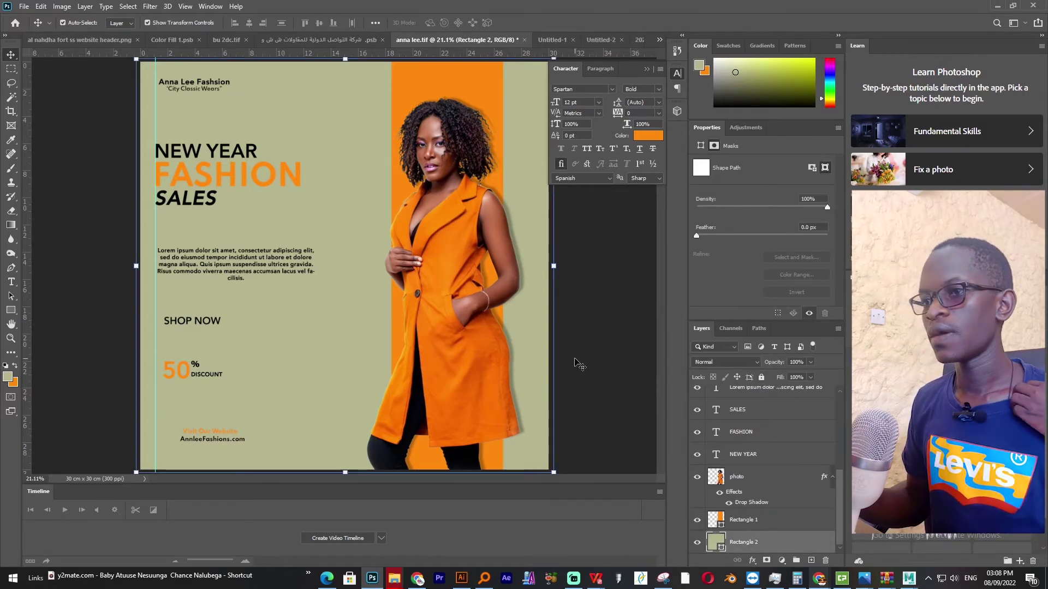
click(752, 560)
click(761, 529)
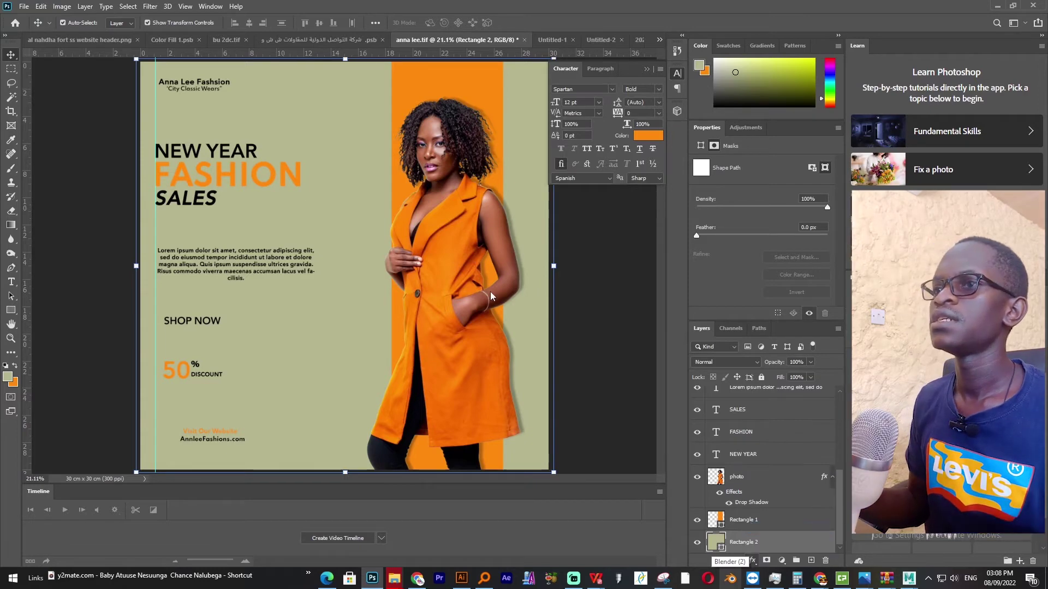
click(827, 226)
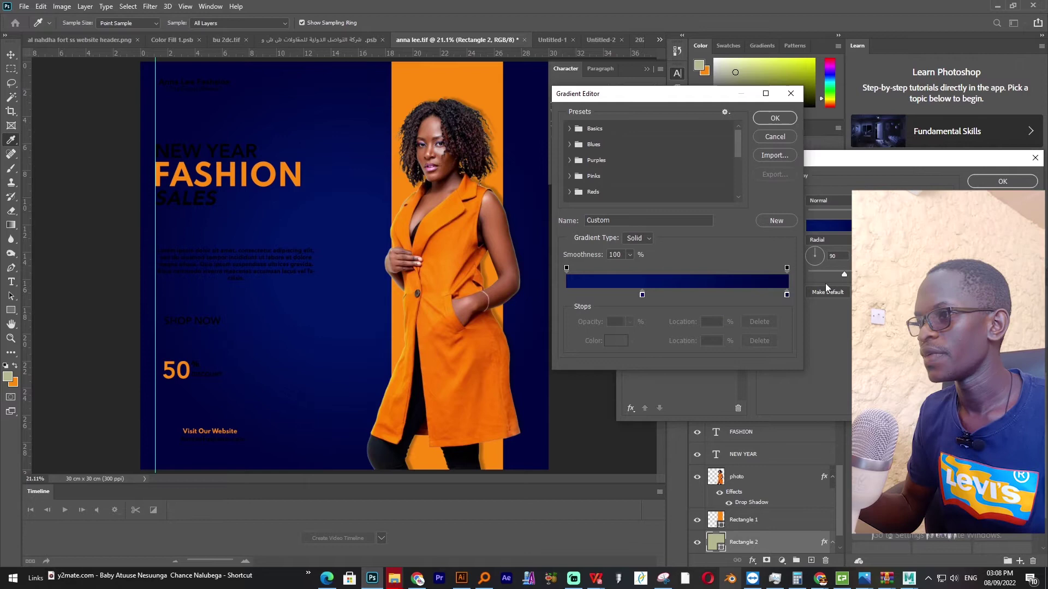
double_click(786, 295)
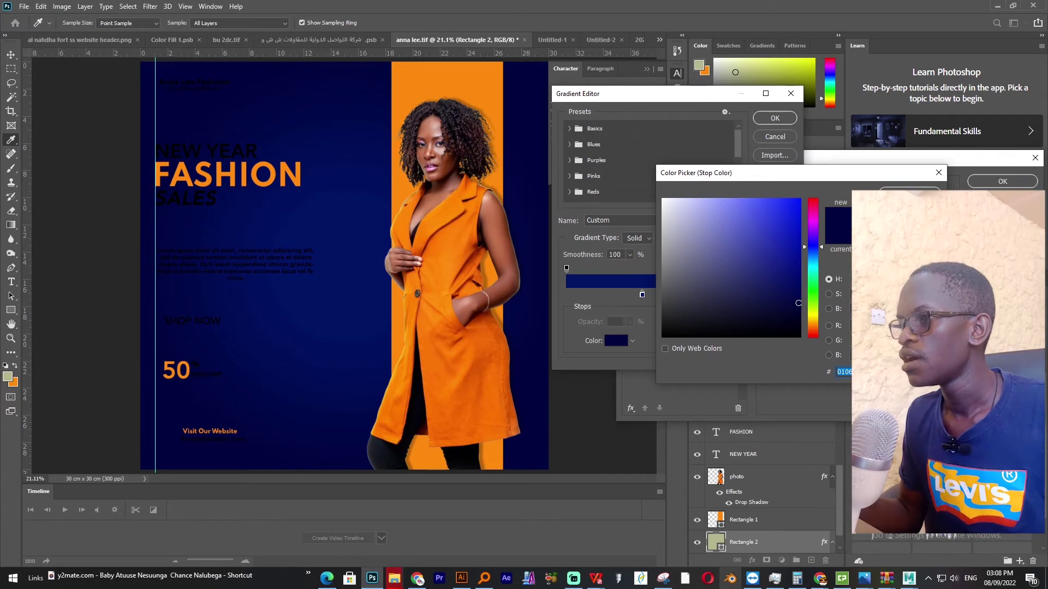
click(908, 195)
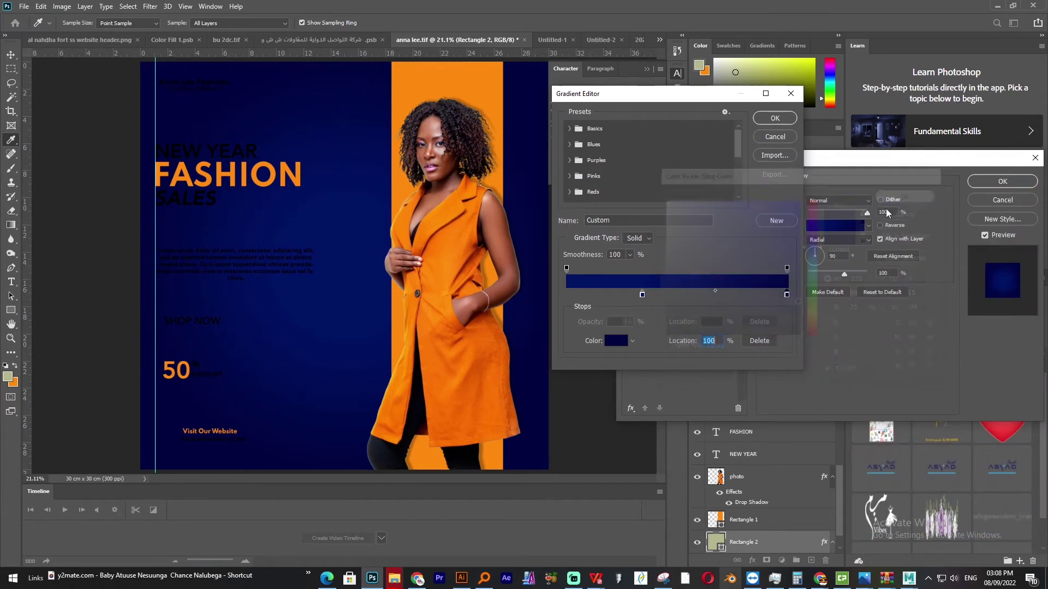
double_click(641, 296)
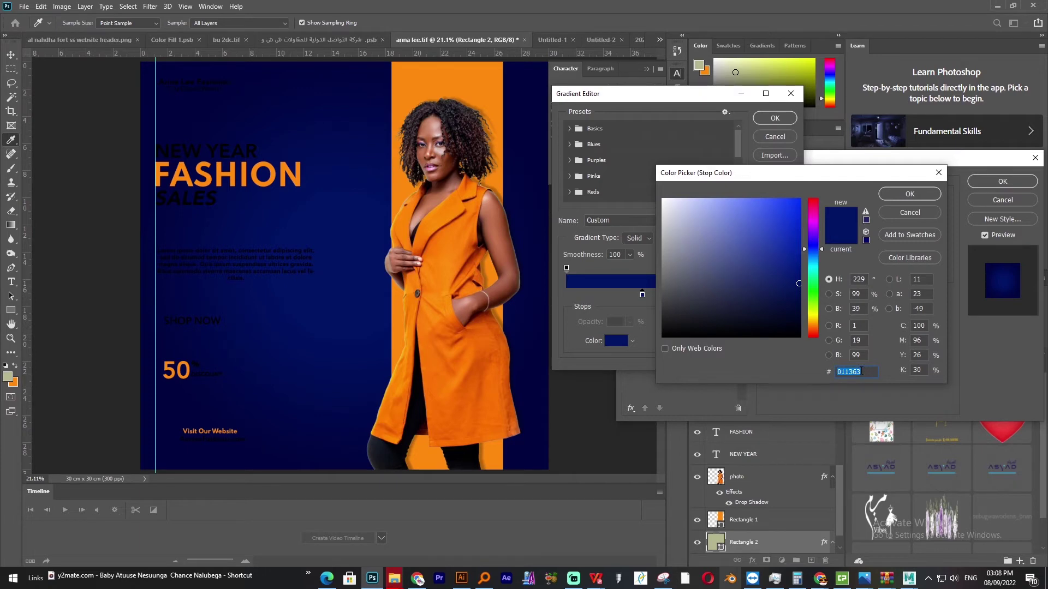
click(909, 195)
click(775, 118)
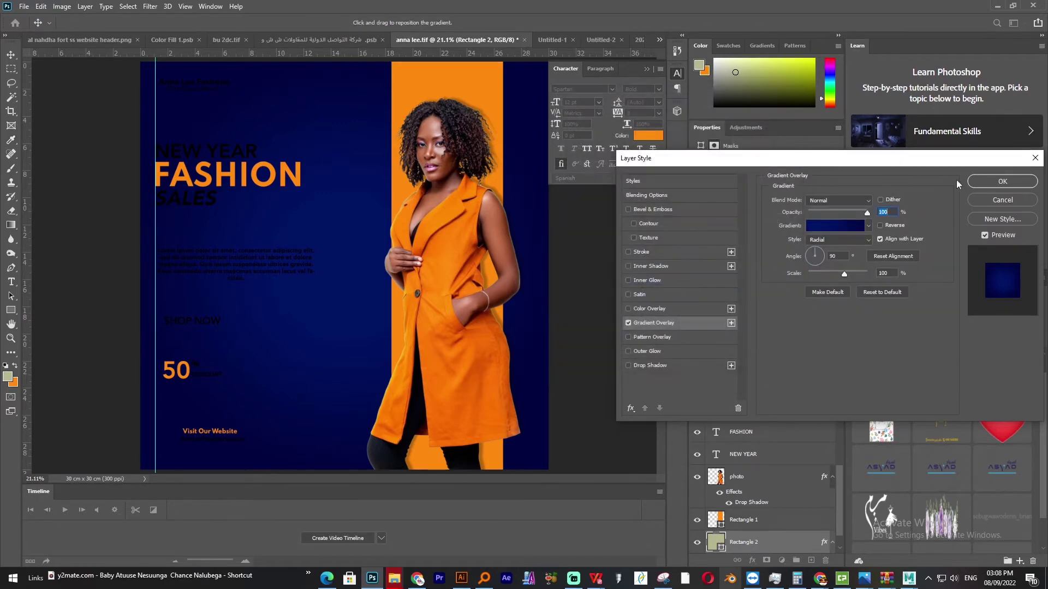
click(1001, 182)
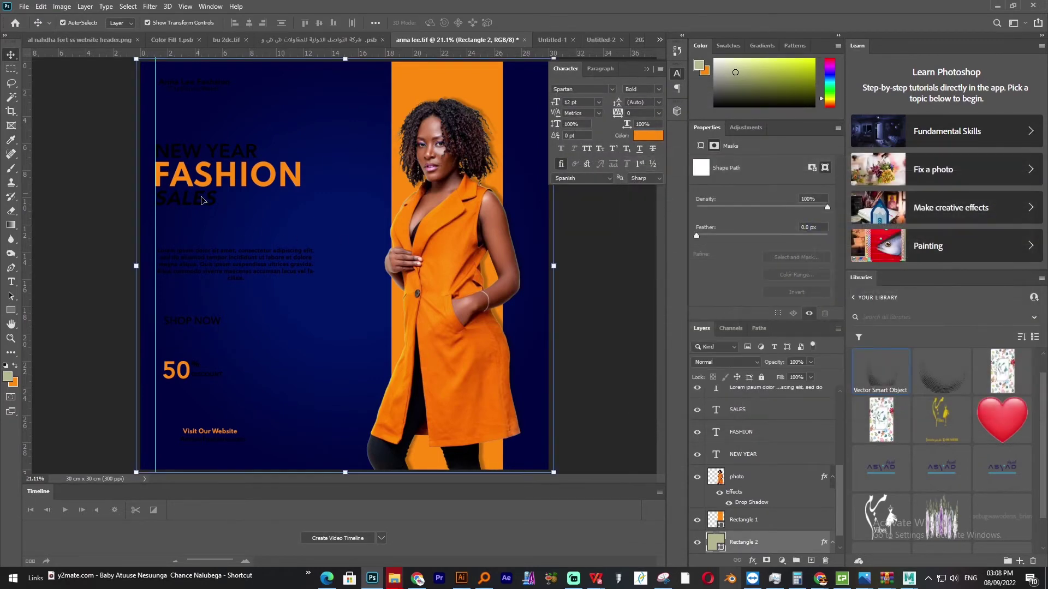
Set the SALES headline's text colour to white, ffffff.
click(203, 201)
click(647, 136)
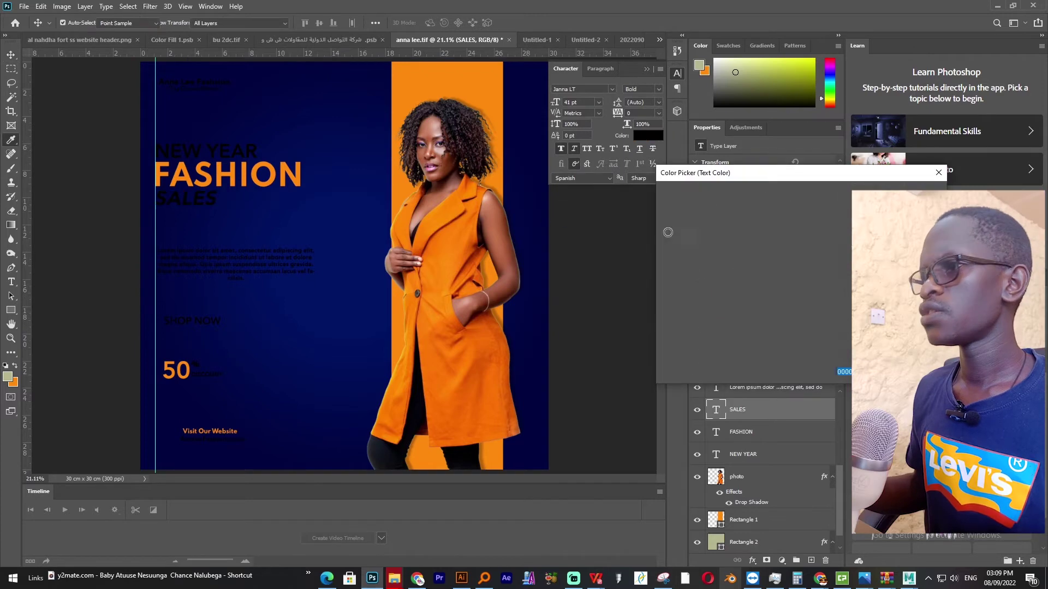
text(ffffff)
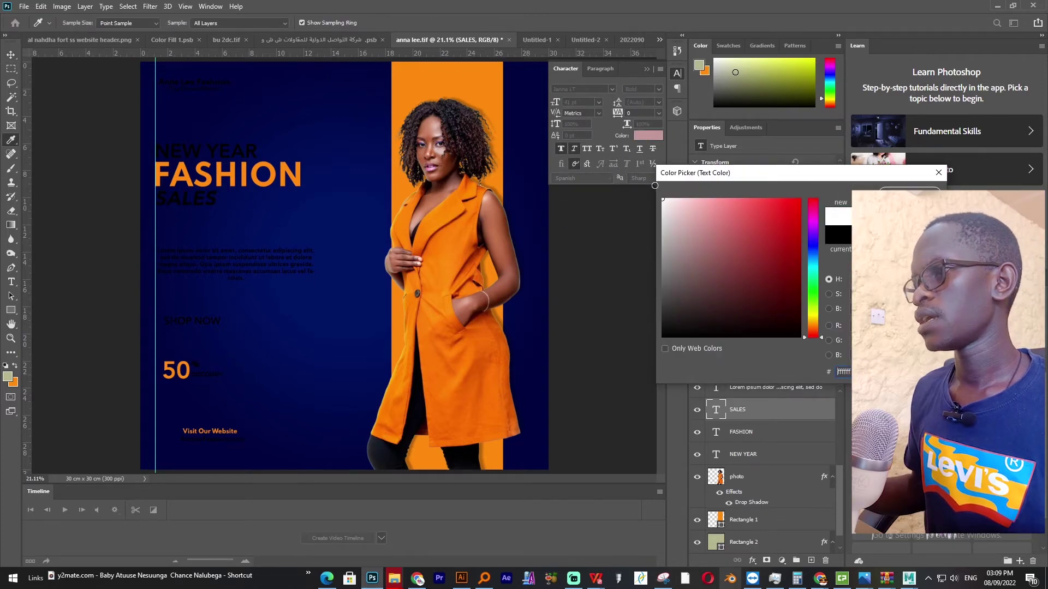
click(911, 194)
click(648, 136)
click(911, 194)
Change the NEW YEAR headline's text colour to white, ffffff.
click(238, 155)
click(647, 135)
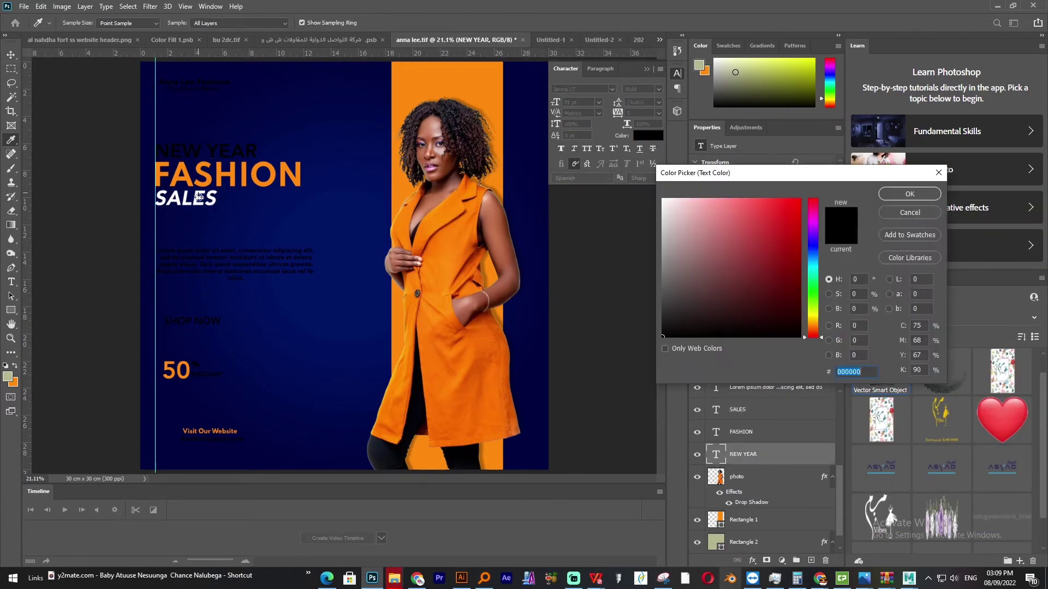
text(ffffff)
click(927, 195)
Recolour the Lorem ipsum paragraph, SHOP NOW, "%" and DISCOUNT texts together to white, ffffff.
click(215, 265)
shift+click(213, 322)
shift+click(196, 365)
scroll(207, 375, up, 7)
shift+click(207, 376)
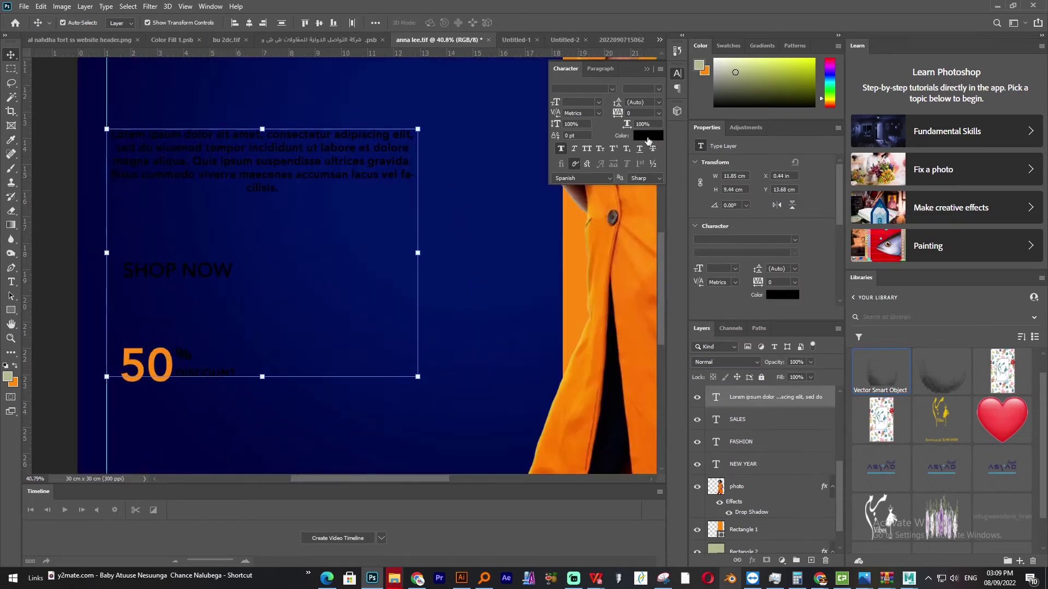
click(648, 136)
text(ffffff)
click(895, 195)
Set the AnnleeFashions.com line's text colour to white, ffffff.
key(ctrl+0)
click(236, 432)
click(648, 136)
text(ffffff)
click(909, 194)
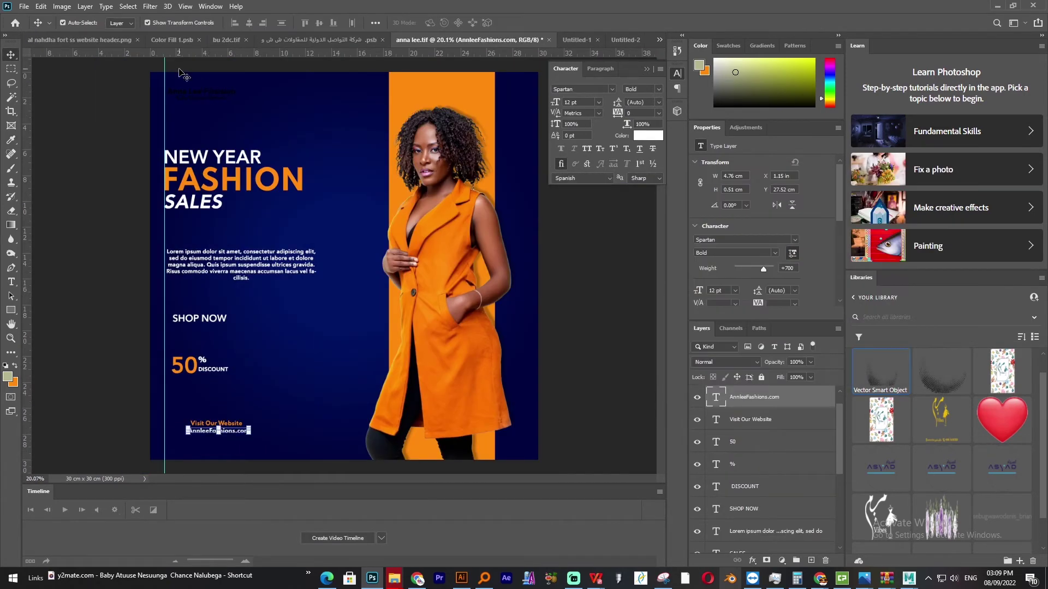
Recolour the "Anna Lee Fashsion" brand name and its tagline to white, ffffff.
click(183, 77)
click(201, 93)
click(648, 135)
text(ffffff)
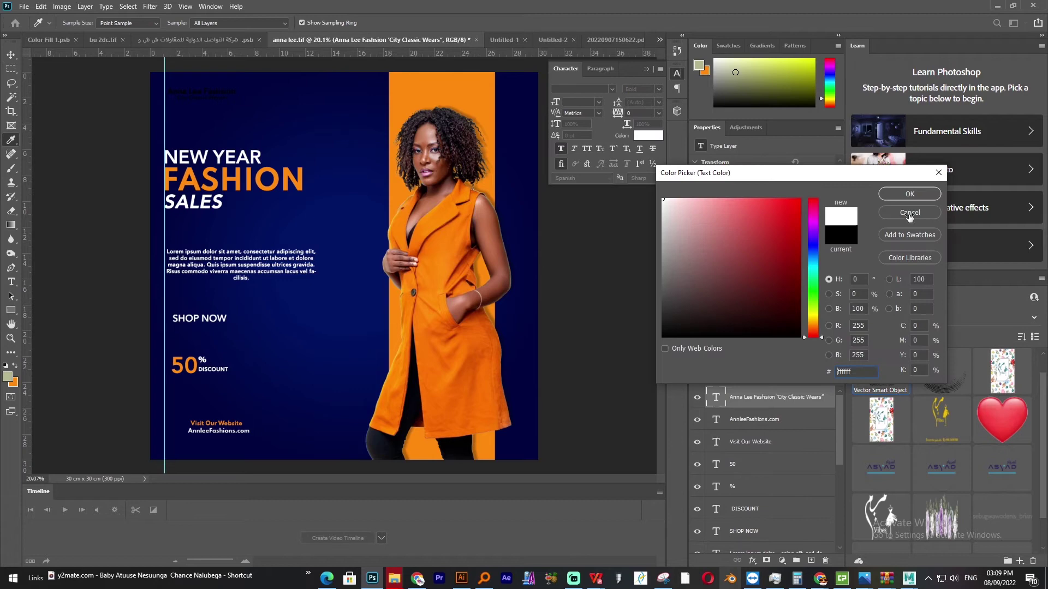
click(910, 194)
Enlarge the "50", "%" and DISCOUNT texts together to about 6.18 cm wide and 1.84 cm high.
click(601, 218)
drag(246, 357, 252, 381)
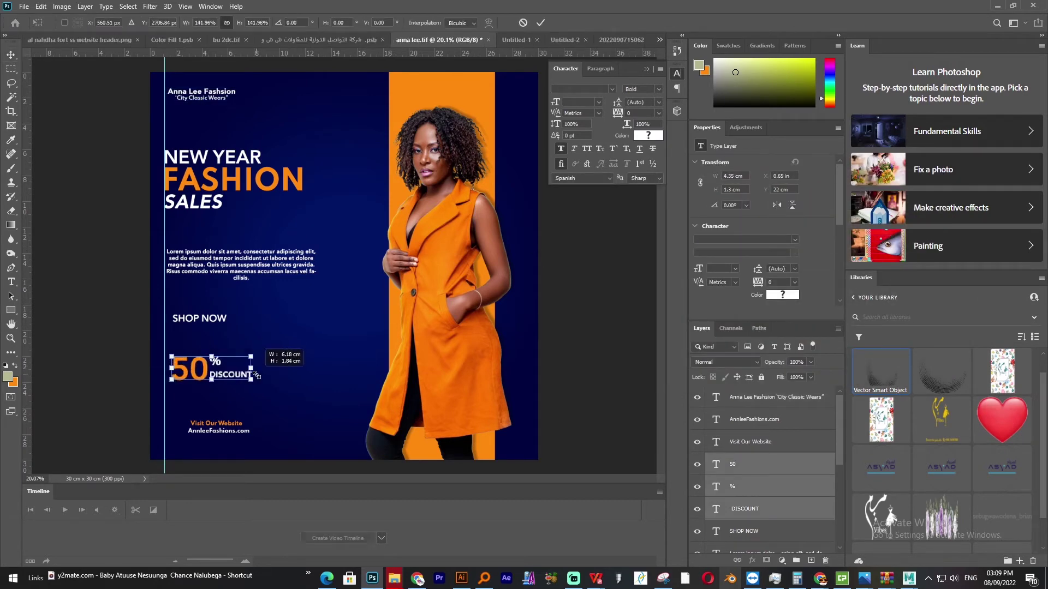
key(Return)
Set the colour of the FASHION headline and the "50" text to orange ff8600.
click(294, 188)
click(647, 135)
text(ff8600)
click(909, 194)
click(191, 367)
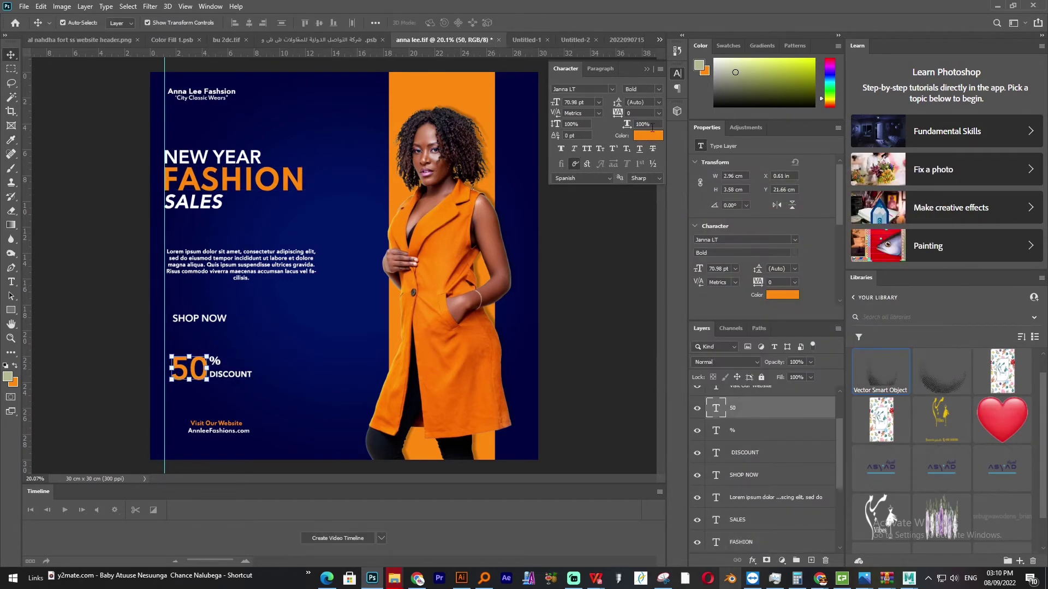
click(648, 136)
text(ff8600)
click(910, 194)
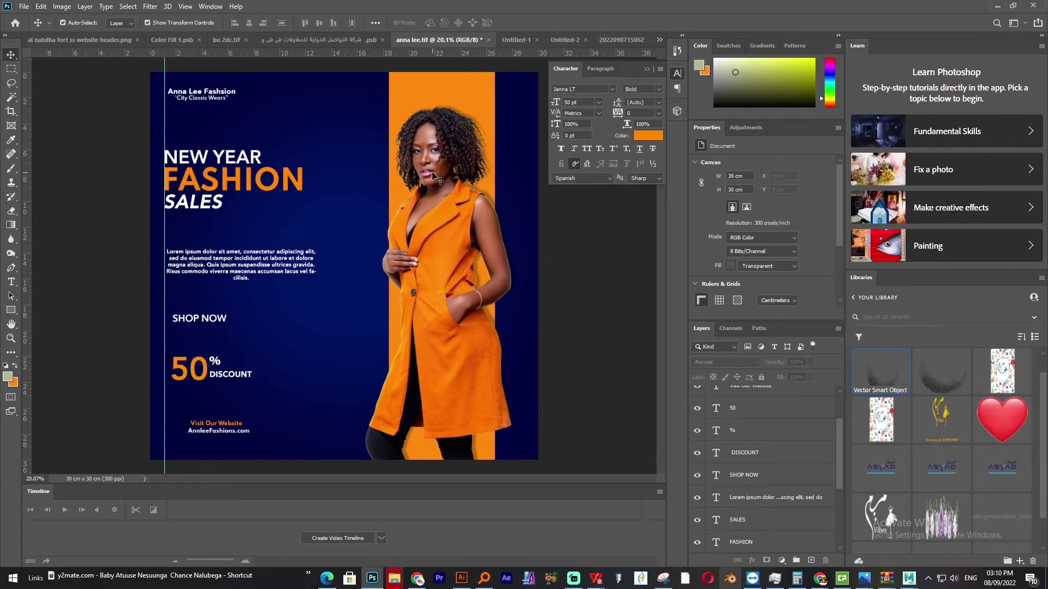
Place the globe image 1006771.png from the file explorer into the poster and scale it down to about 1.74 cm square.
mouse_move(393, 578)
click(59, 529)
key(End)
drag(595, 333, 184, 439)
key(Return)
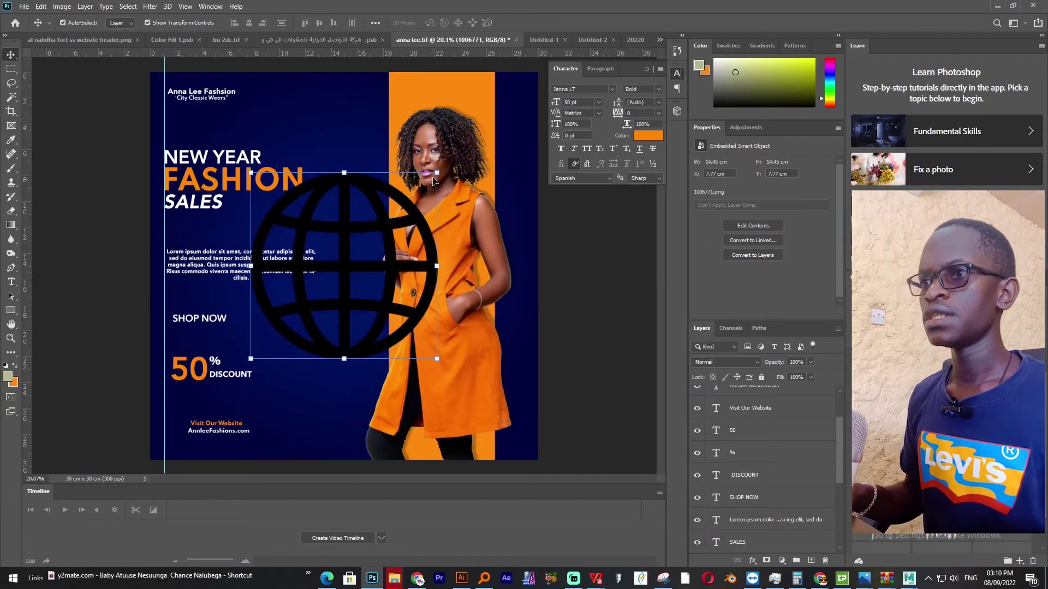
drag(279, 300, 254, 320)
key(Return)
Move the globe icon against the vertical guide, beside the two website lines.
scroll(255, 397, up, 7)
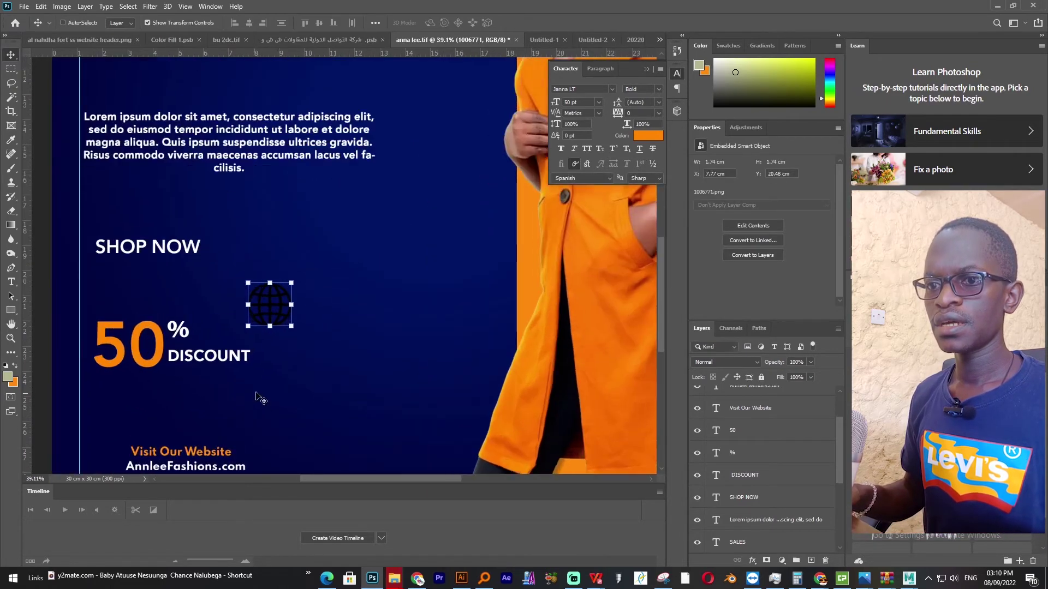
drag(271, 398, 439, 264)
drag(427, 194, 262, 343)
Shift the "Visit Our Website" and AnnleeFashions.com lines together to the right, clear of the globe icon.
drag(422, 286, 346, 346)
key(shift+Right)
key(shift+Right)
key(shift+Right)
key(shift+Right)
key(shift+Right)
key(shift+Right)
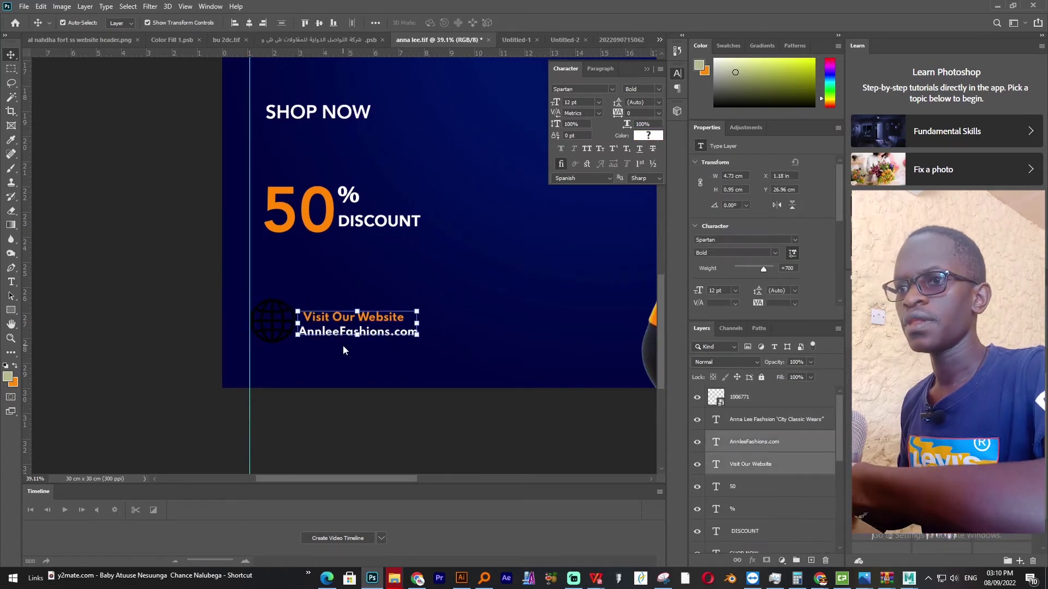
Apply a colour overlay to the globe icon using the orange sampled from the "50" text, and nudge the icon slightly right.
click(289, 337)
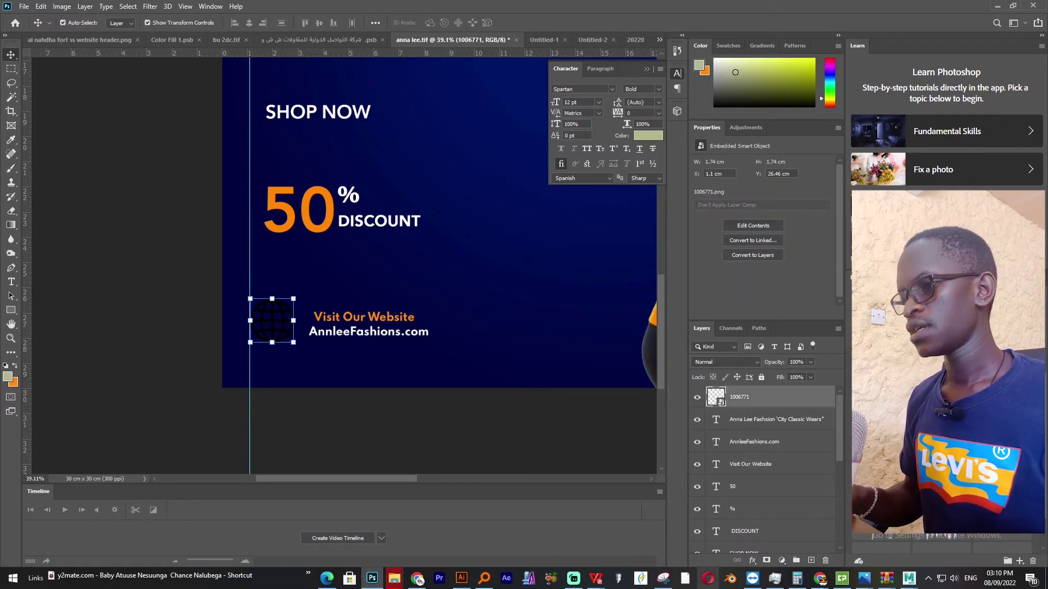
click(752, 561)
click(770, 517)
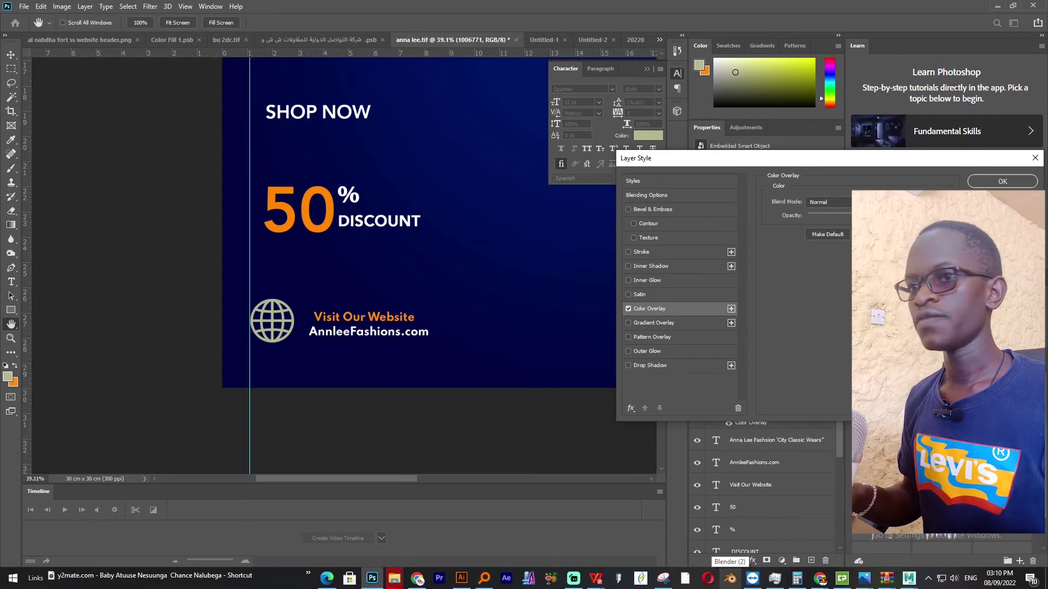
click(909, 205)
click(309, 193)
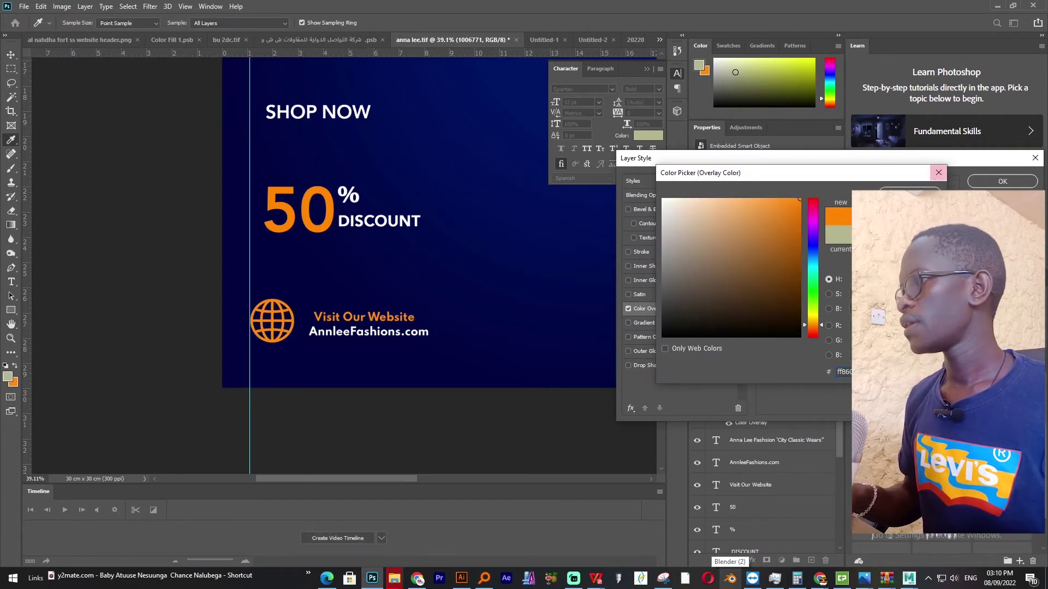
click(908, 191)
click(1002, 181)
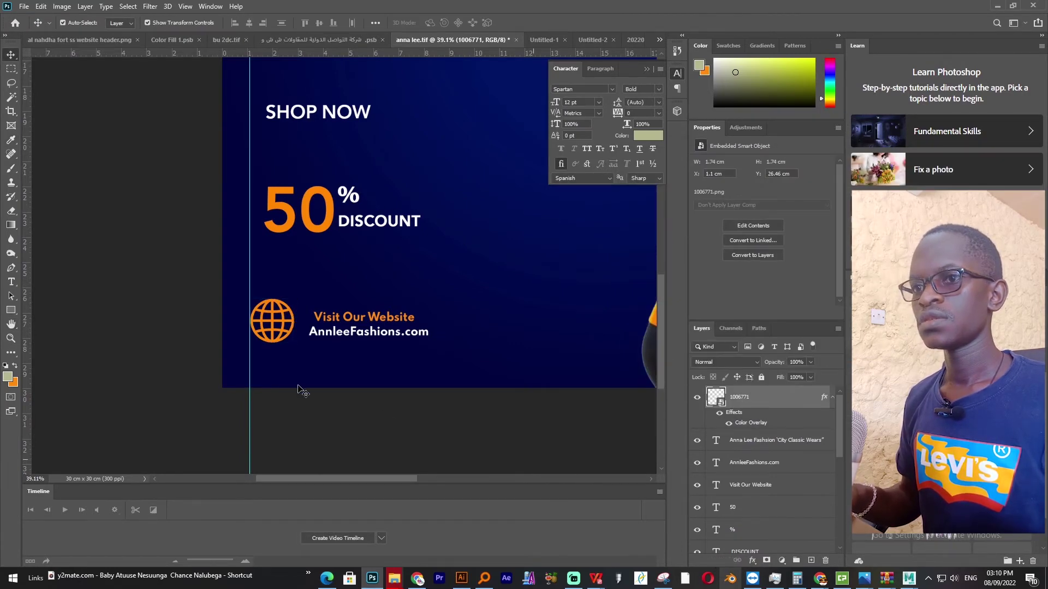
drag(279, 320, 284, 319)
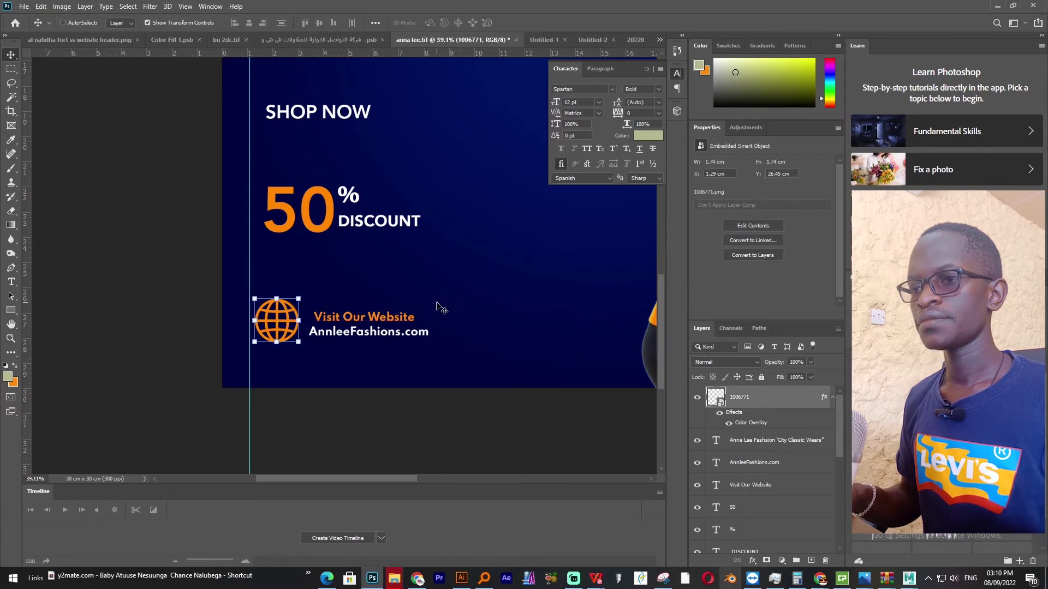
Draw a rectangle of about 861 × 208 px over the brand text at the poster's top and fill it with the recently used orange.
scroll(437, 304, down, 3)
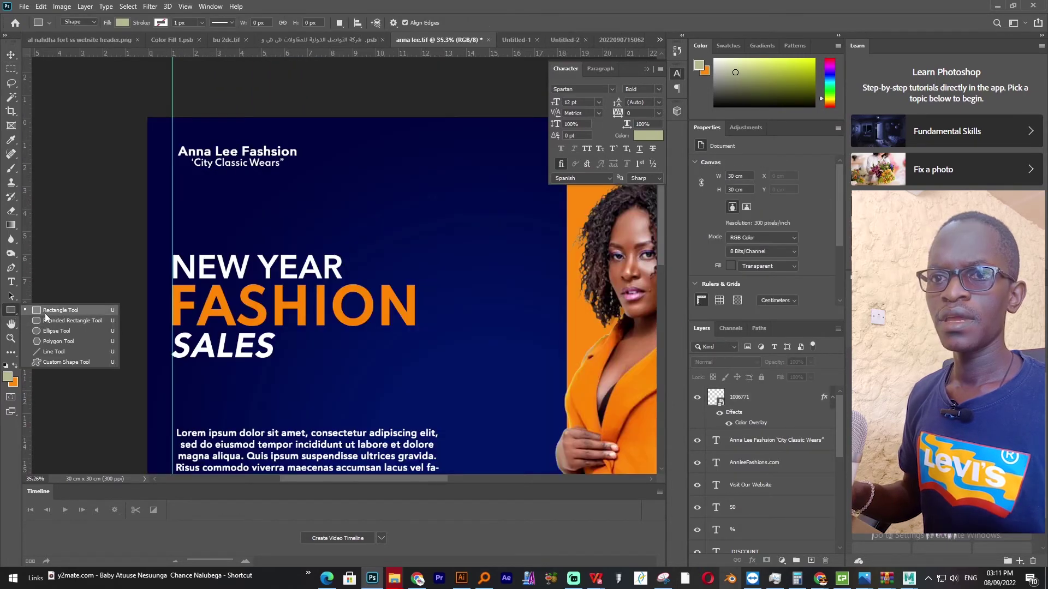
click(45, 313)
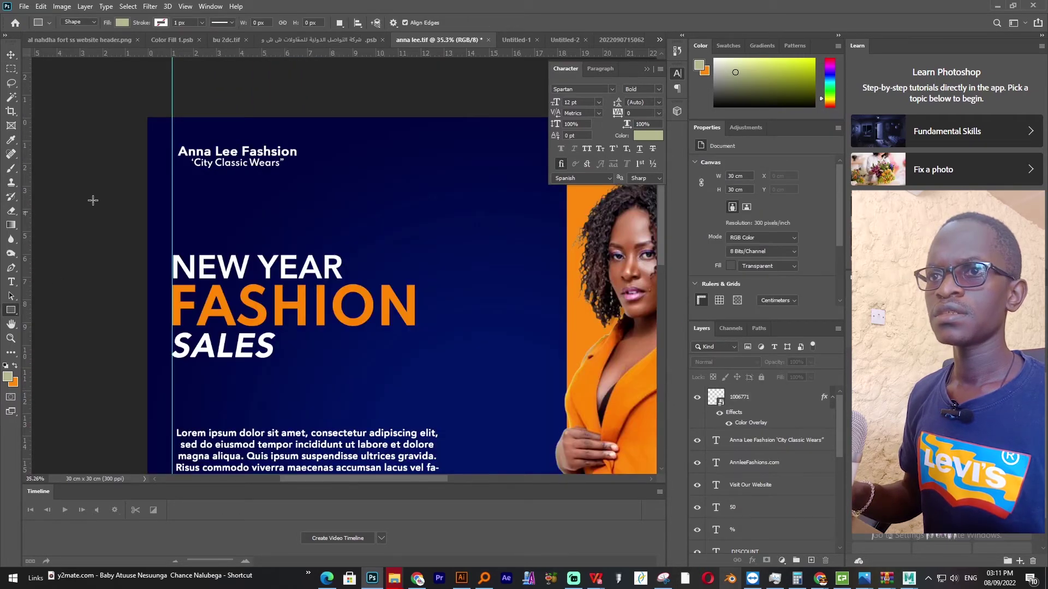
drag(143, 135, 308, 174)
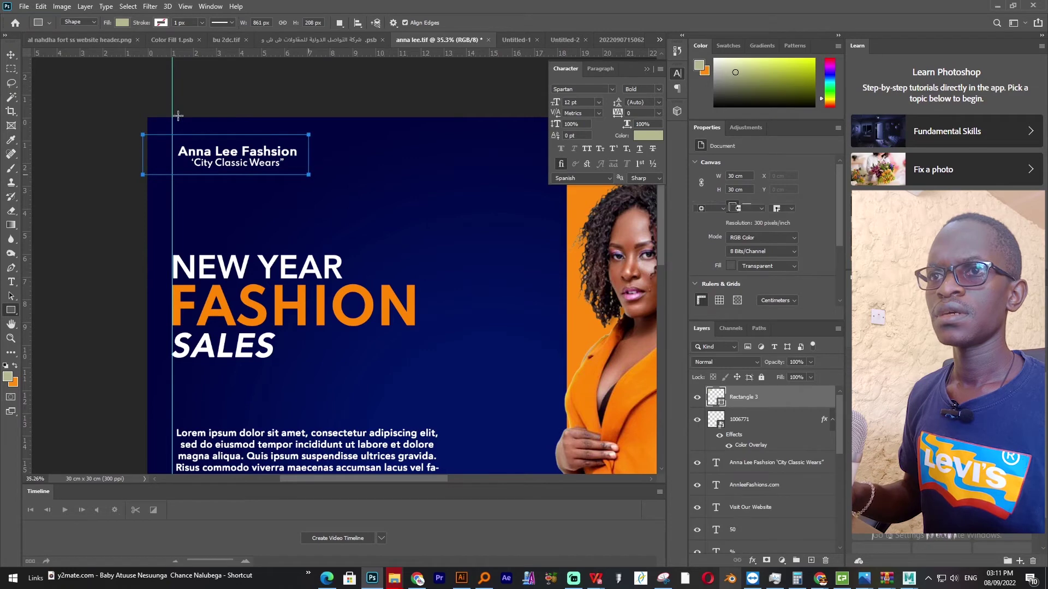
click(11, 55)
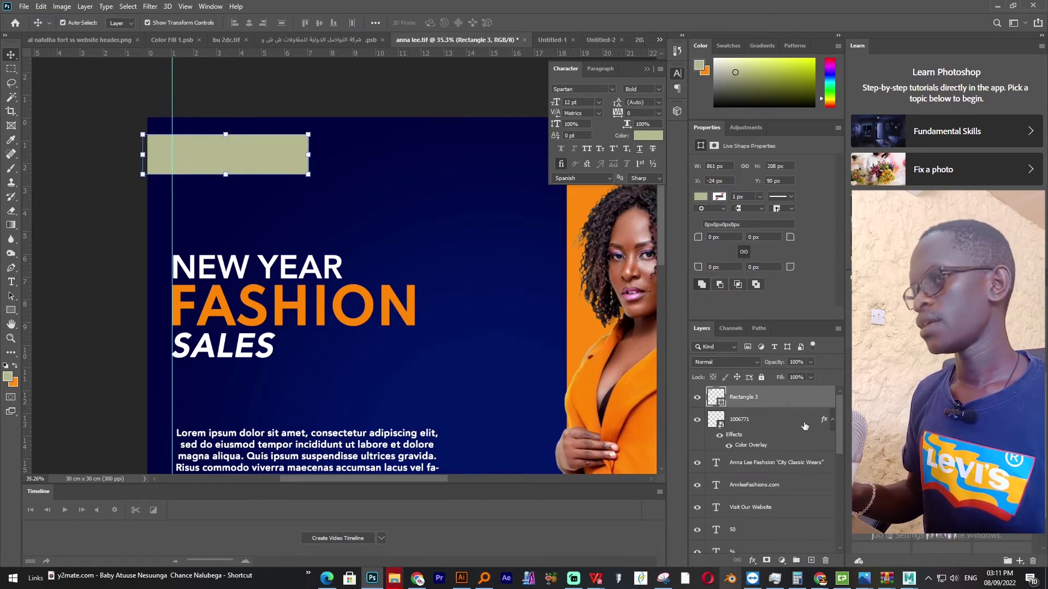
click(700, 197)
click(704, 254)
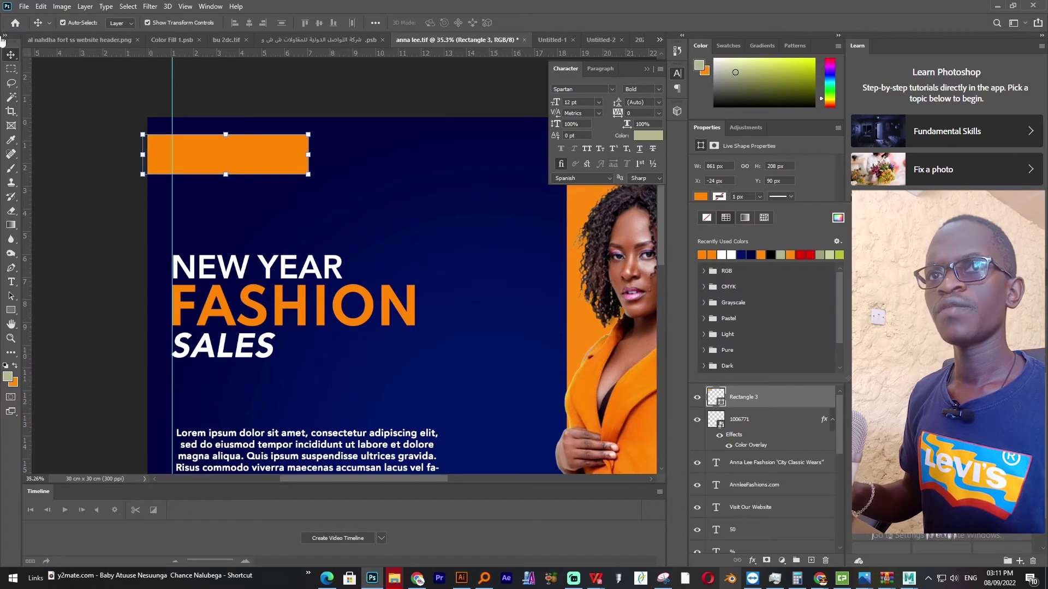
Move the orange rectangle's layer beneath the brand text layer, just below the "Visit Our Website" layer.
drag(782, 405, 780, 518)
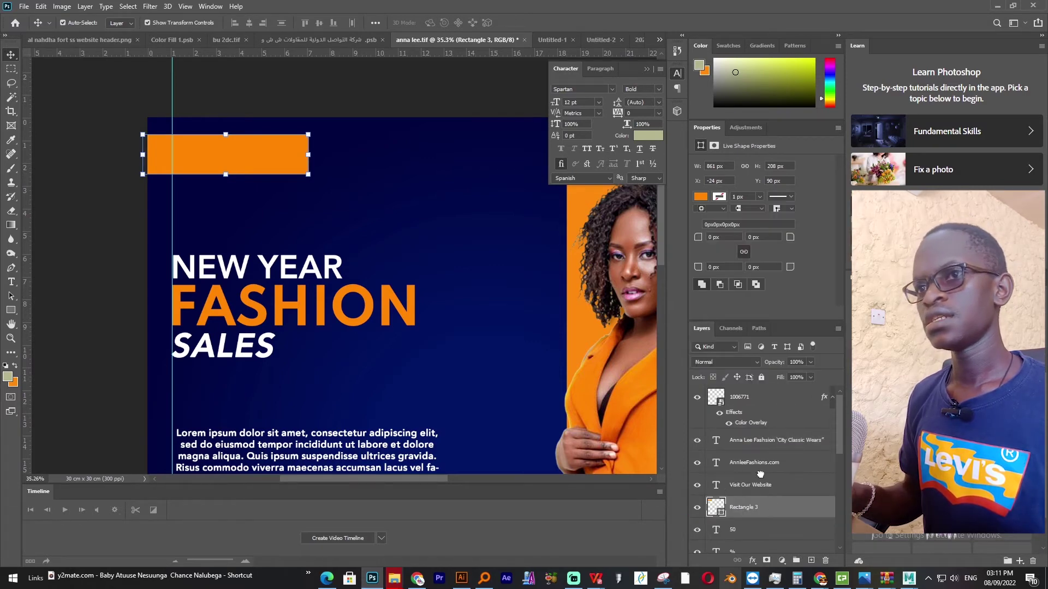
click(83, 204)
click(178, 156)
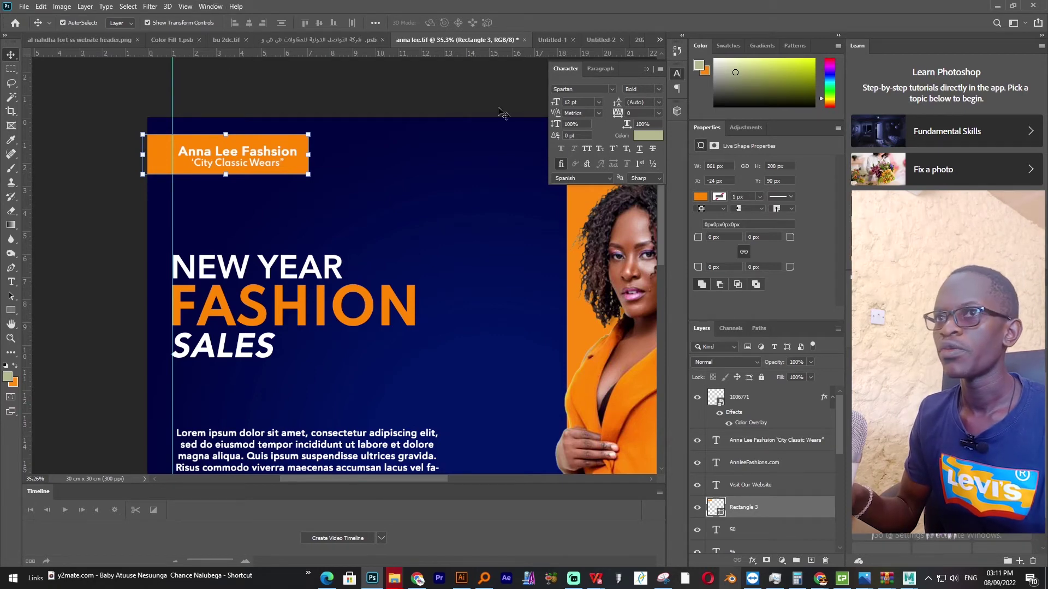
Round the two right-hand corners of the orange rectangle behind the brand text to 100 px.
click(210, 6)
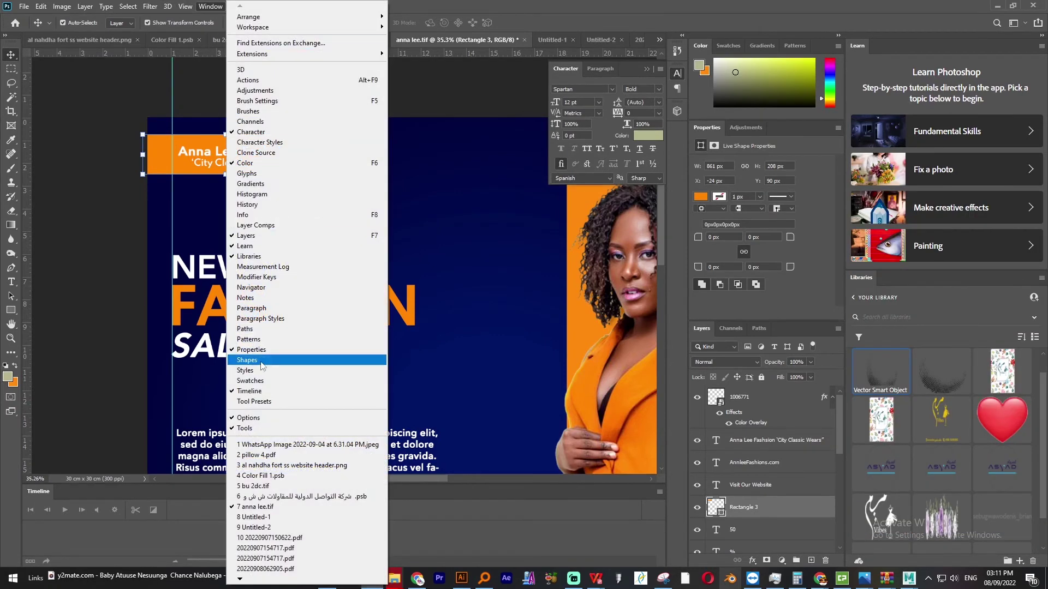
click(831, 281)
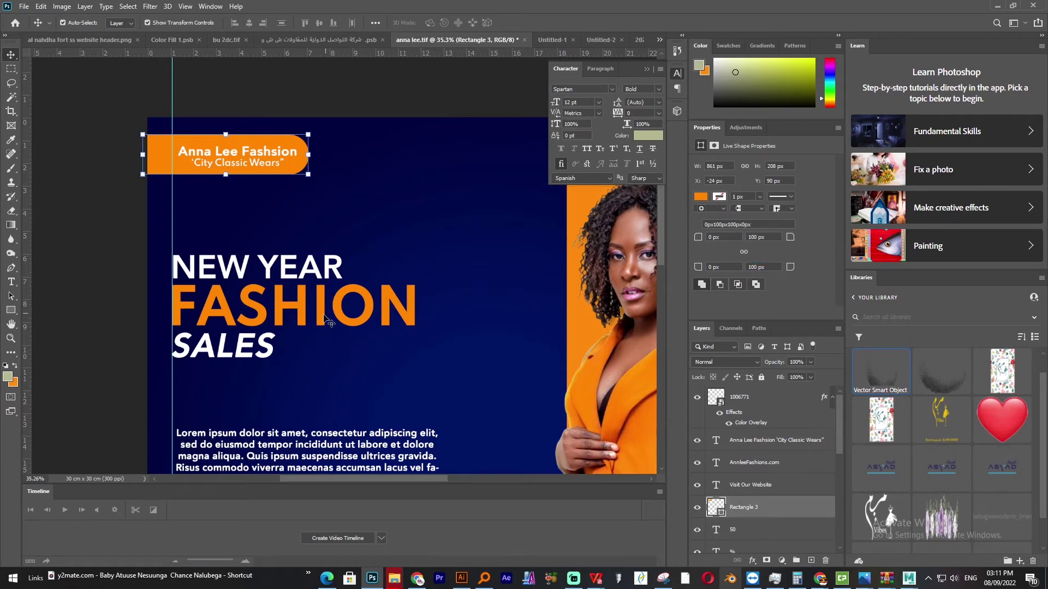
Check the orange text colour used for the "FASHION" heading.
click(329, 322)
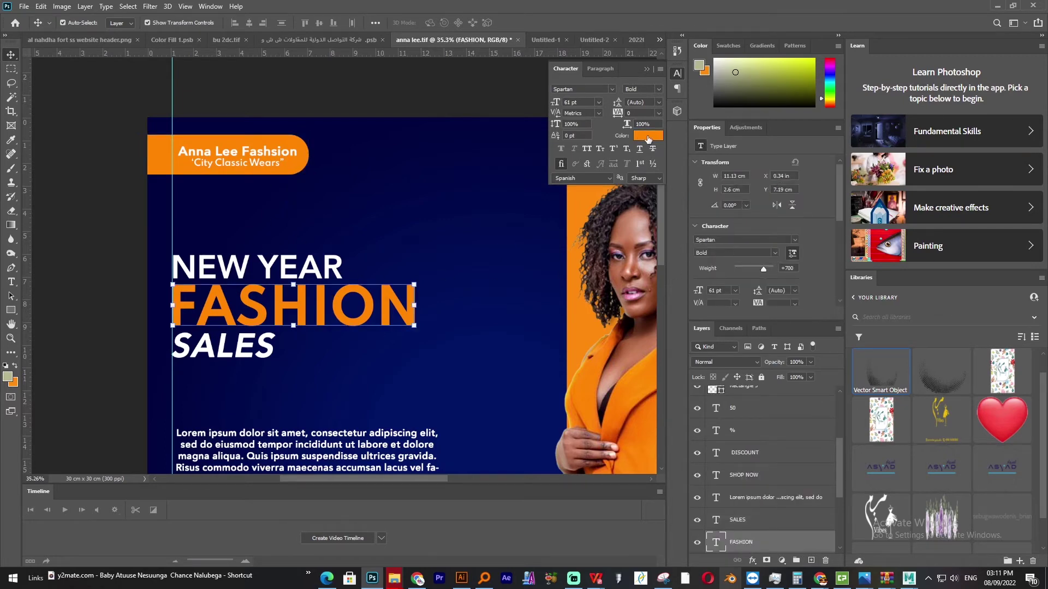
click(647, 137)
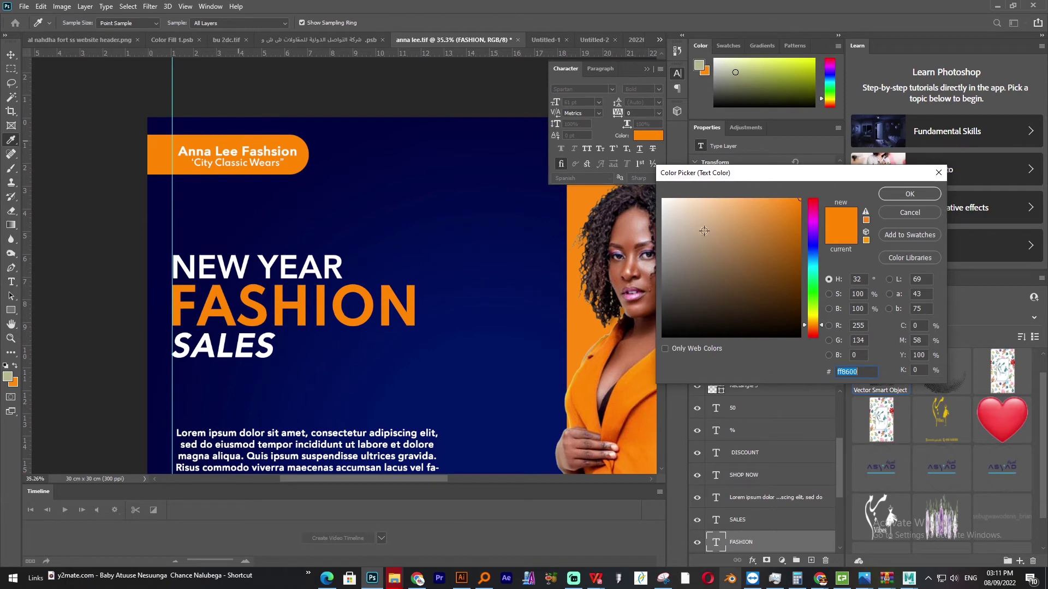
click(932, 196)
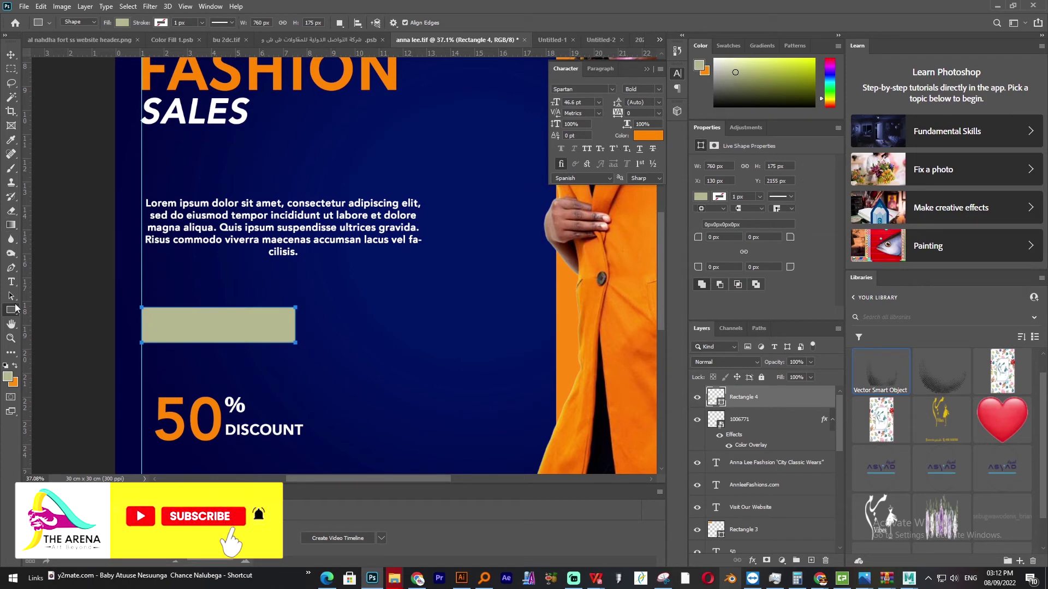
Draw a rectangle of about 760 × 175 px over the "SHOP NOW" text and fill it with the recently used orange.
click(122, 23)
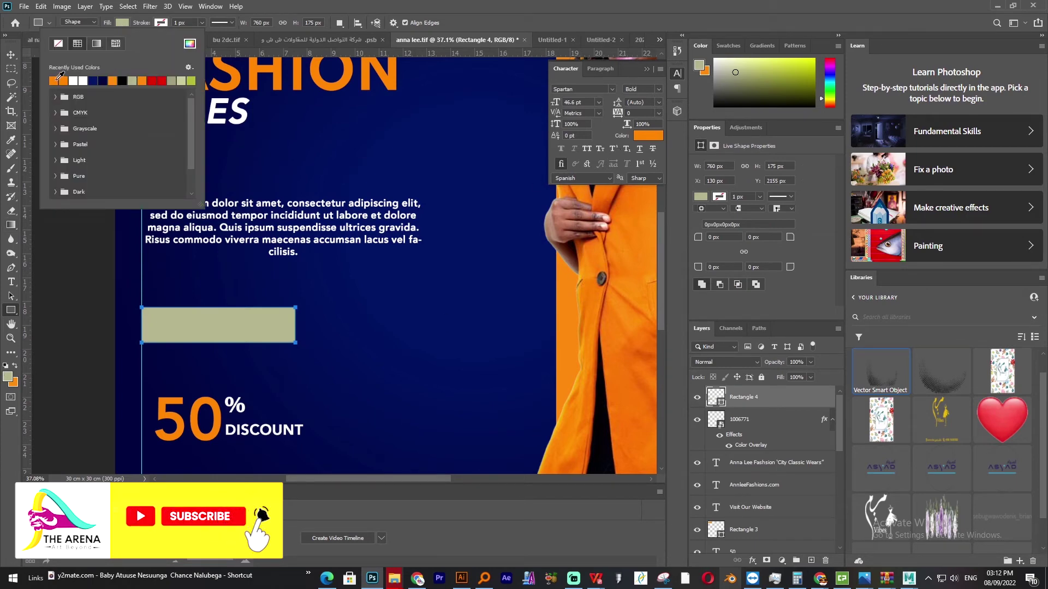
click(57, 80)
click(365, 308)
key(v)
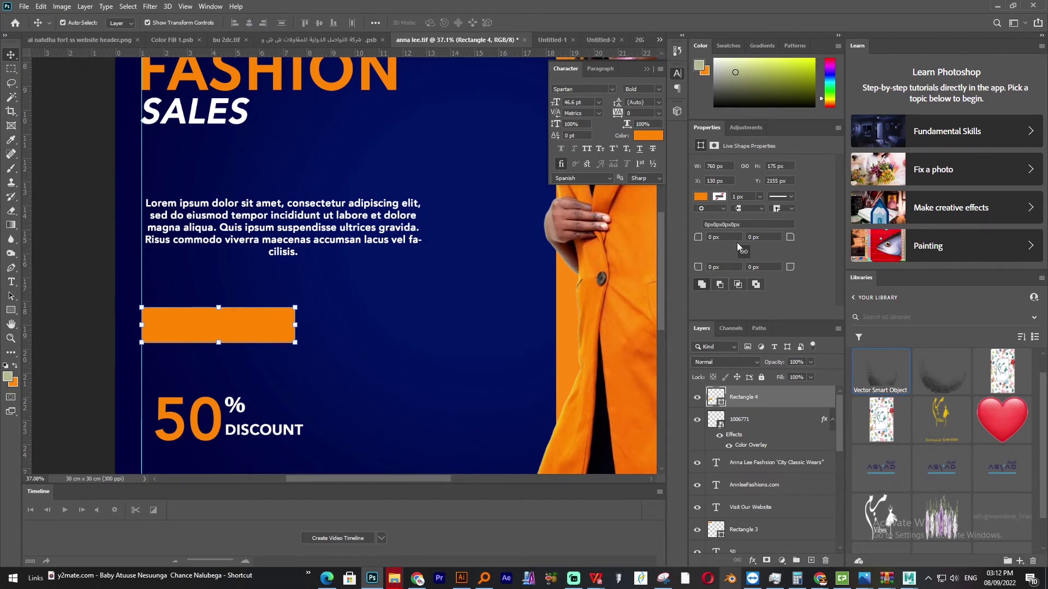
Round all four corners of the orange rectangle above the 50% DISCOUNT text with a 100 px radius.
click(723, 236)
text(100)
key(Return)
Move the rounded rectangle's layer just beneath the "SHOP NOW" text layer and centre that text on the rectangle.
drag(757, 415, 773, 510)
scroll(774, 507, down, 3)
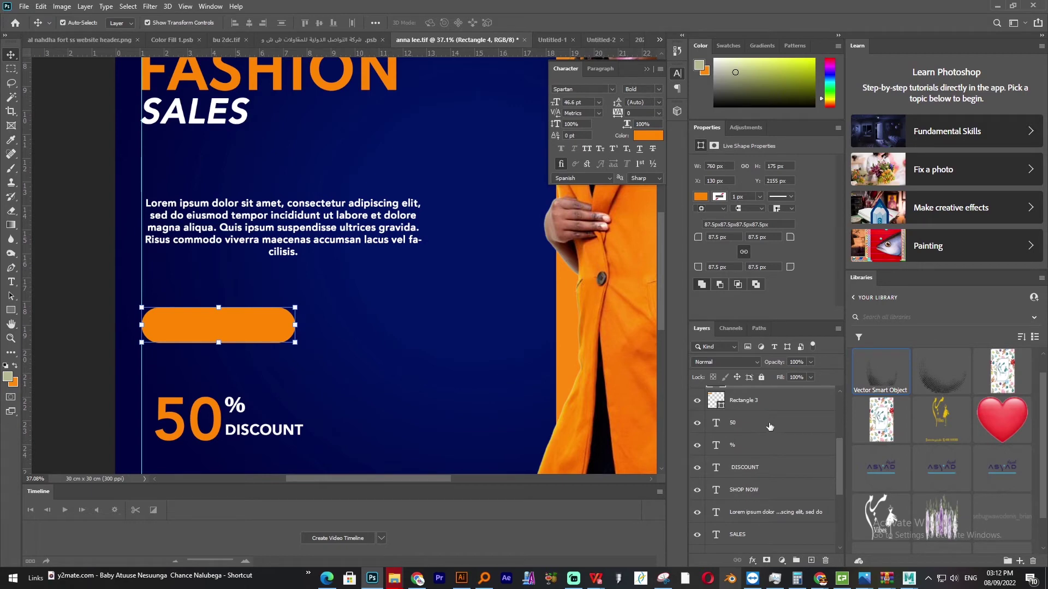
scroll(770, 427, up, 1)
drag(770, 428, 771, 525)
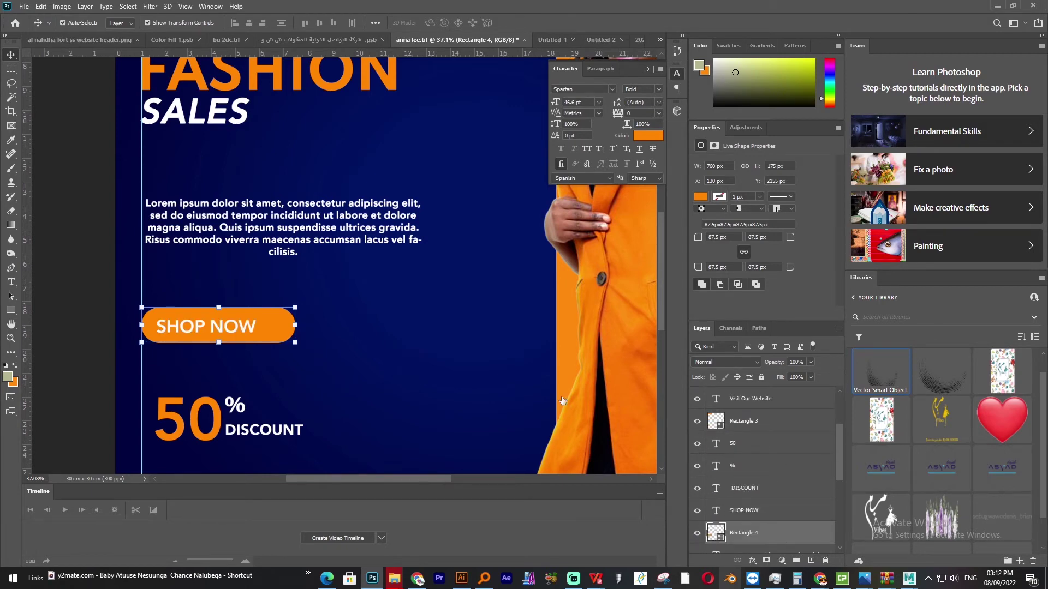
drag(214, 326, 243, 331)
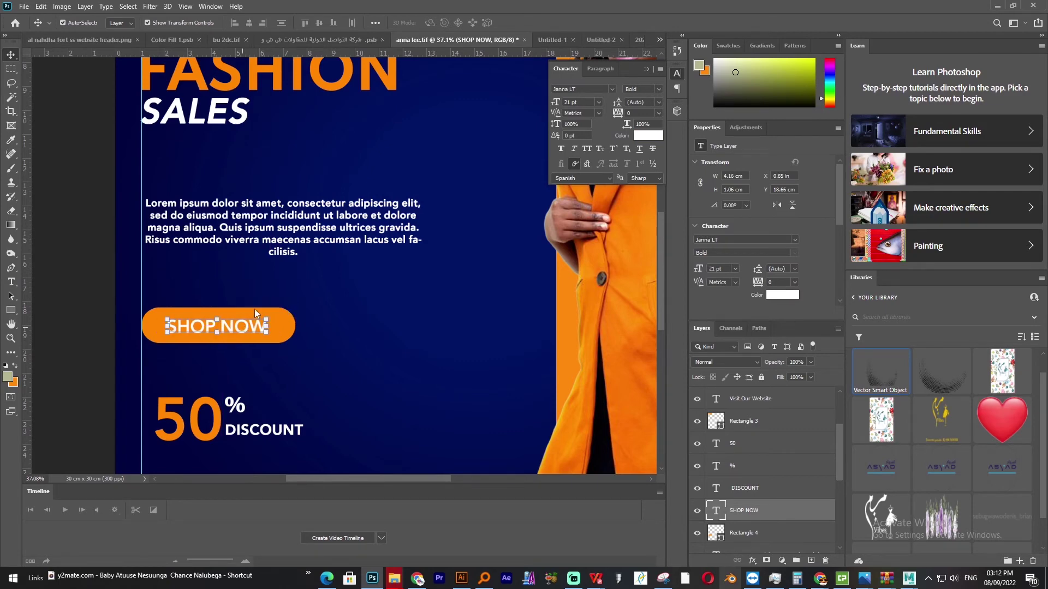
scroll(254, 309, down, 5)
click(421, 339)
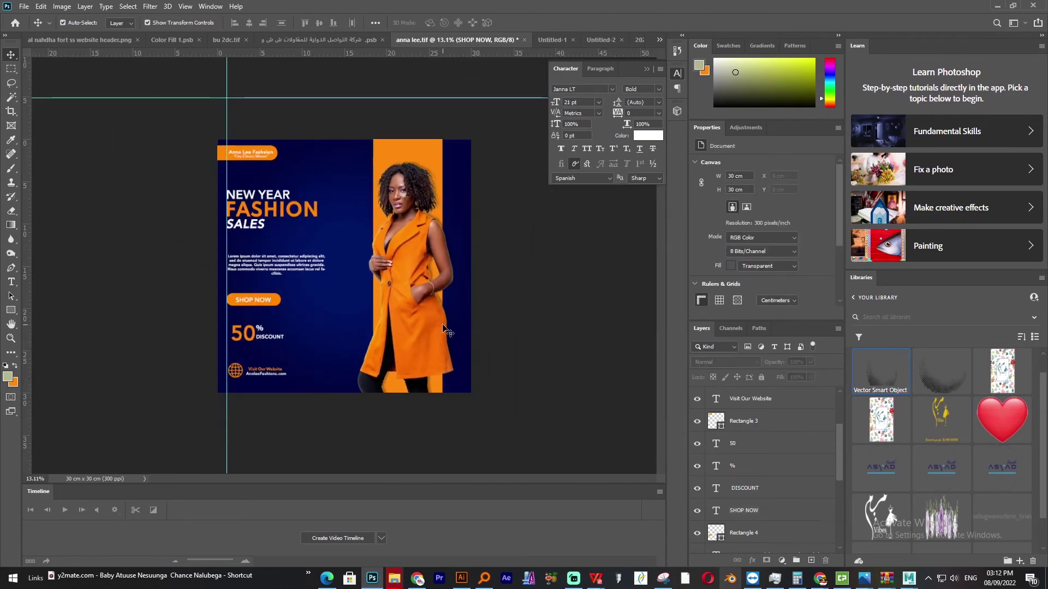
click(571, 345)
click(440, 337)
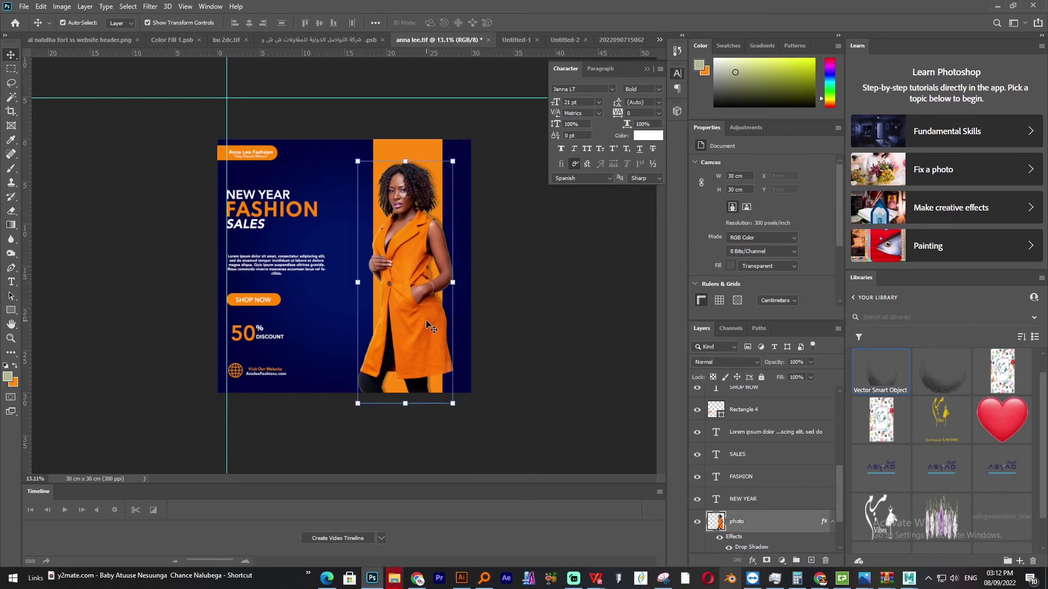
click(552, 341)
click(555, 347)
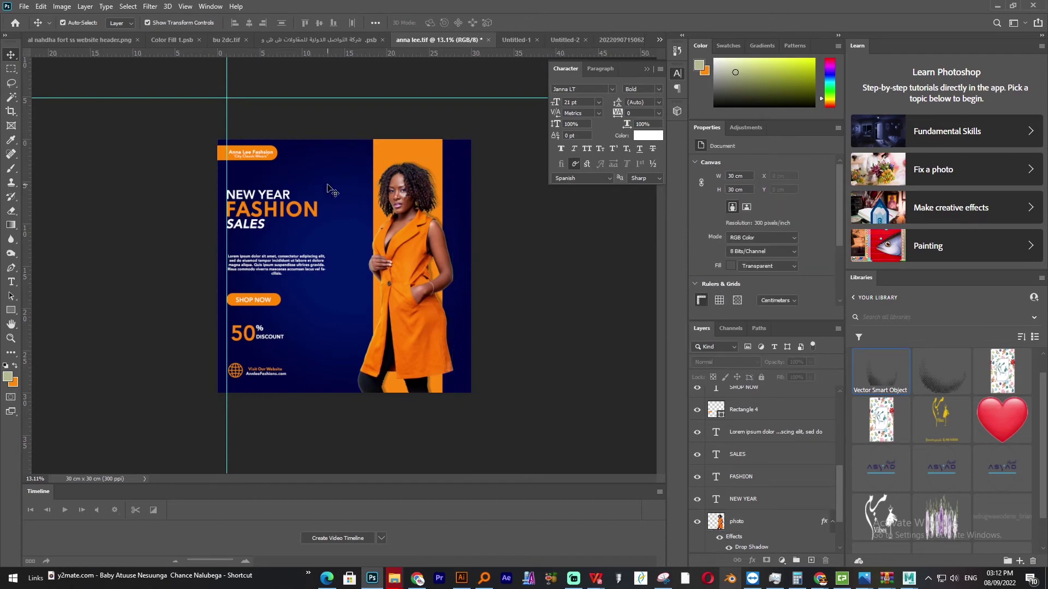
Select all the promotional text, button and website elements below the brand label and enlarge them together to about 105%.
drag(318, 235, 199, 363)
key(ctrl+t)
drag(327, 189, 342, 181)
key(Return)
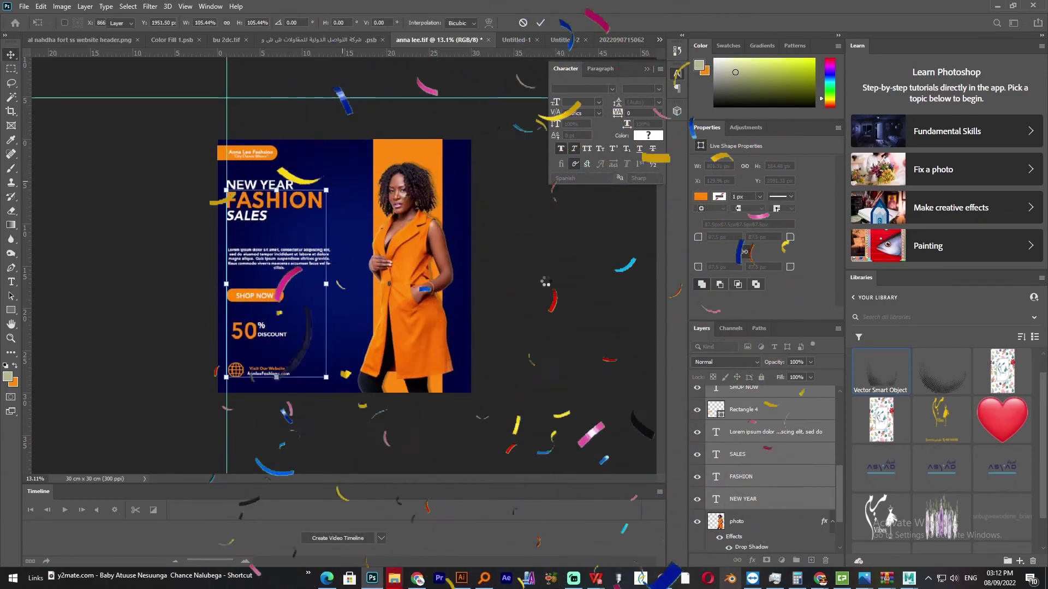
key(Return)
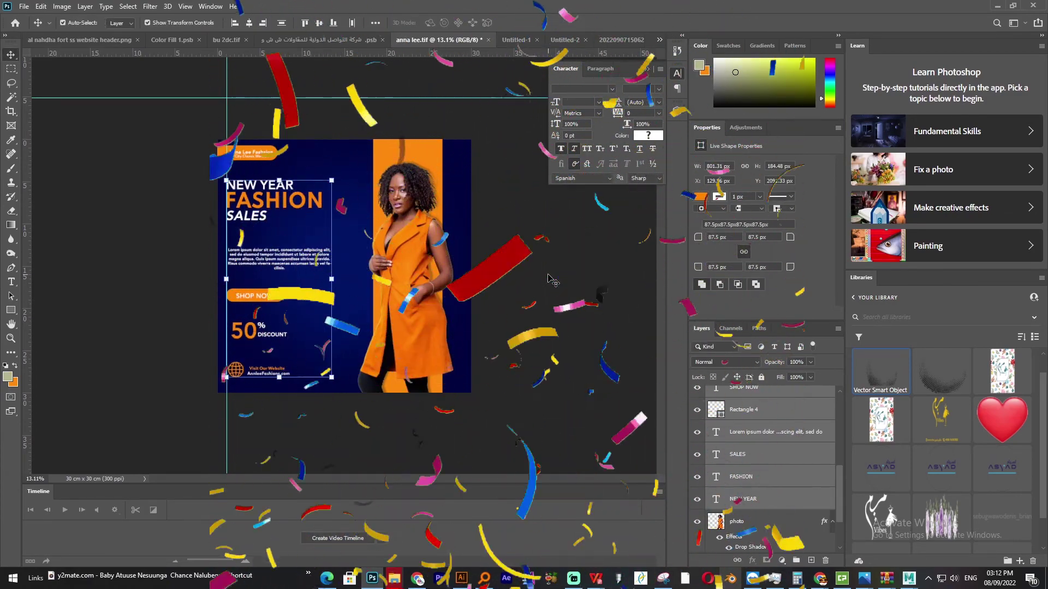
Duplicate the woman's photo and enlarge the copy to about 478% so it covers the poster.
click(421, 322)
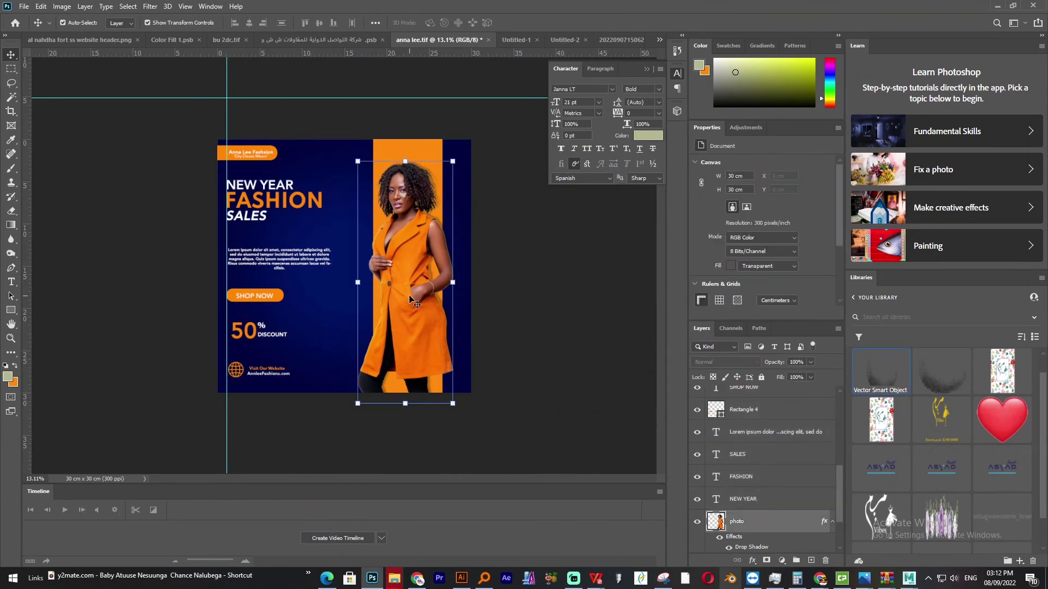
drag(404, 314, 338, 300)
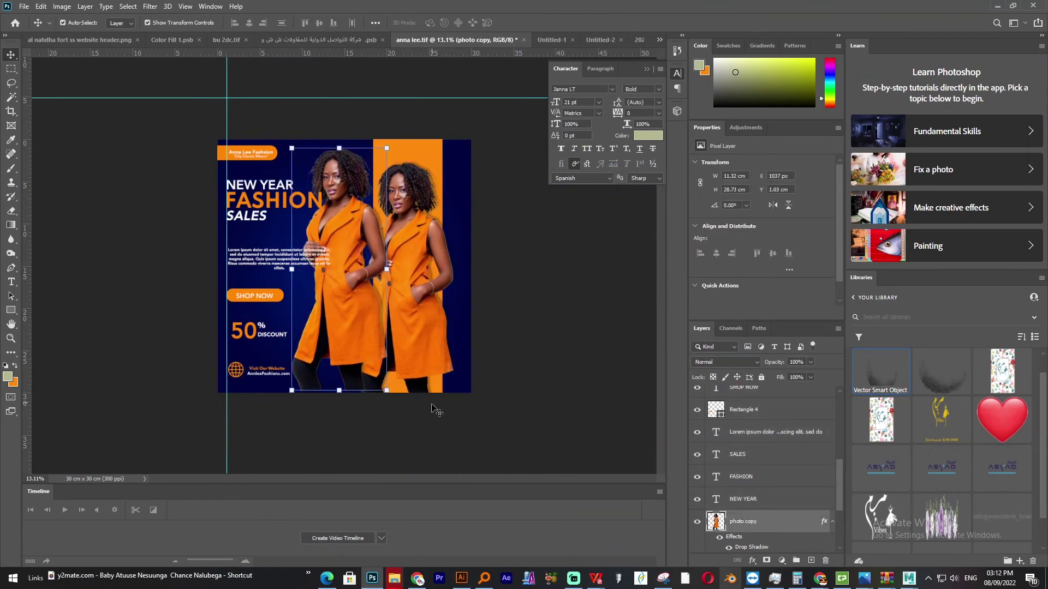
drag(480, 447, 755, 562)
drag(335, 335, 328, 257)
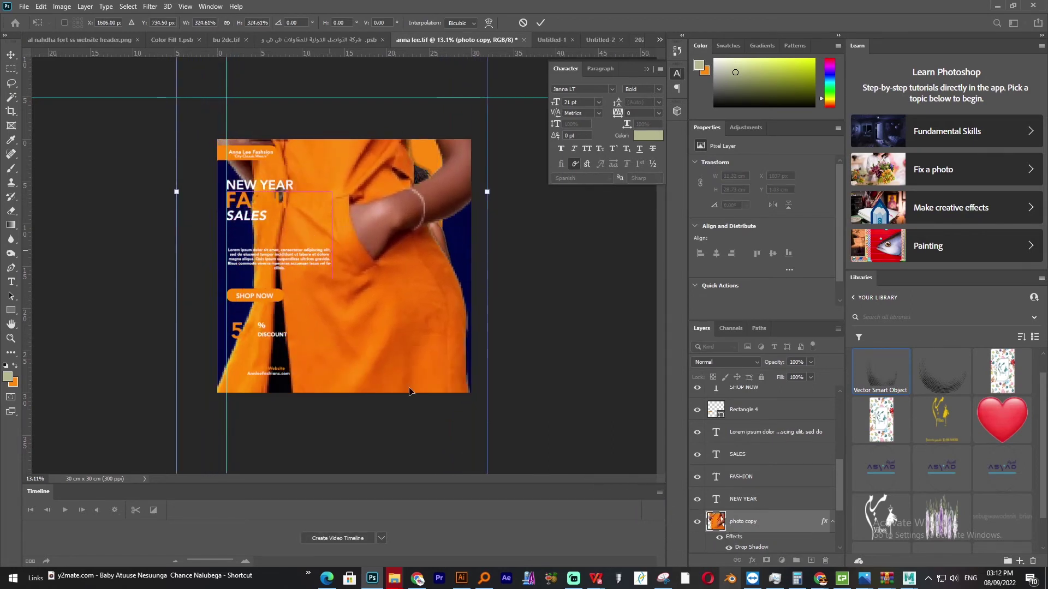
drag(487, 193, 562, 191)
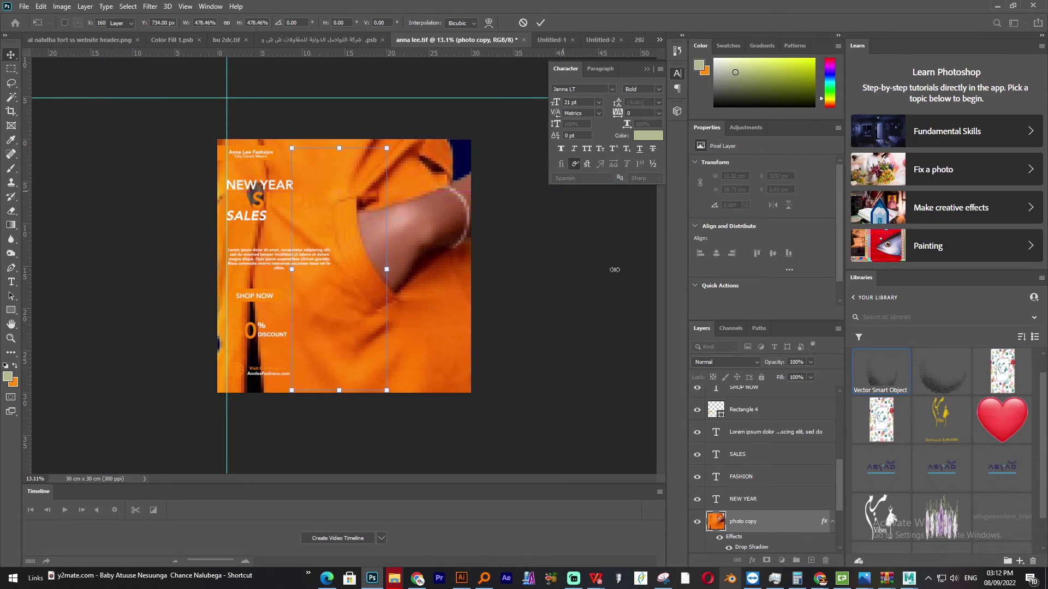
scroll(771, 501, down, 3)
key(Return)
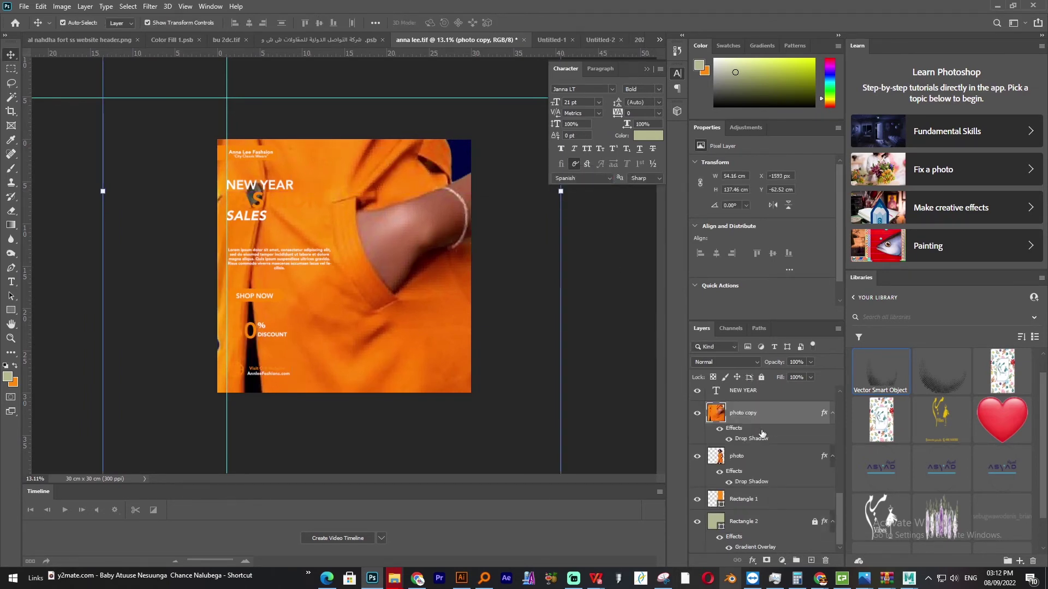
Move the enlarged photo copy's layer between the orange band and the gradient background, and set its opacity to 10%.
drag(759, 419, 767, 501)
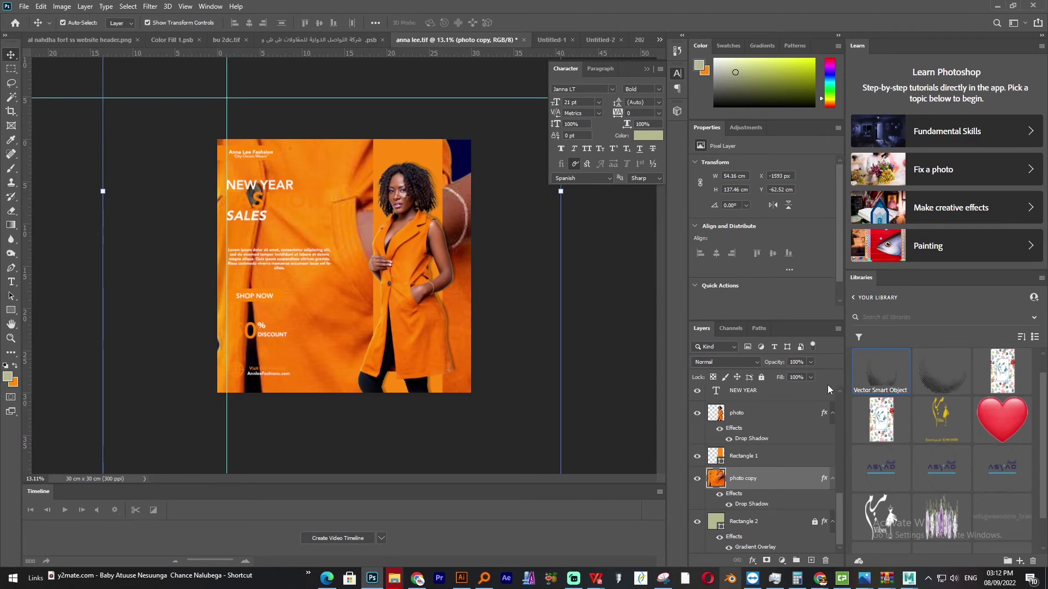
click(798, 363)
text(5)
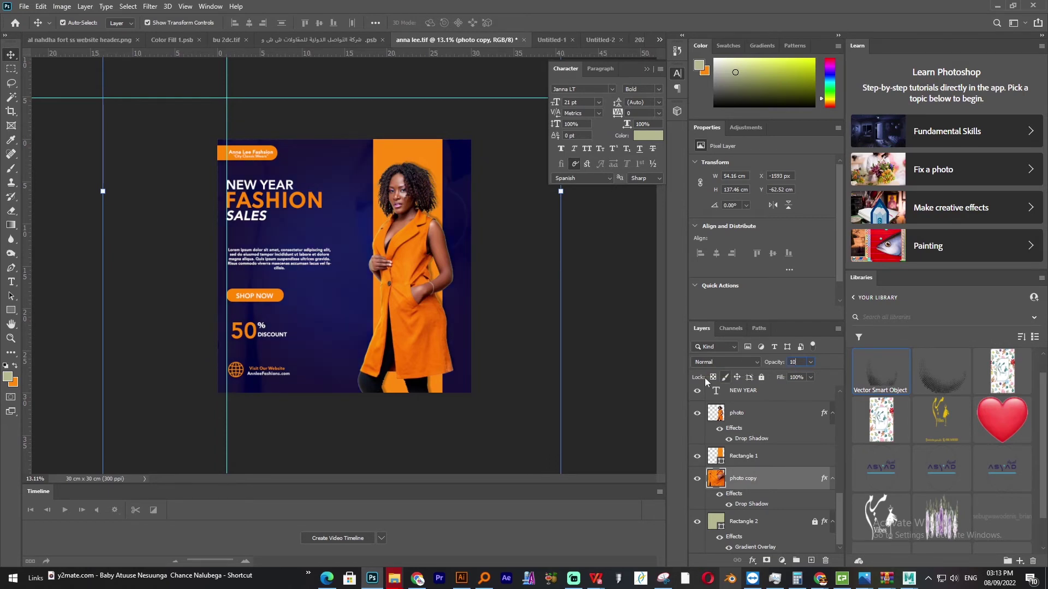
click(607, 328)
key(ctrl+0)
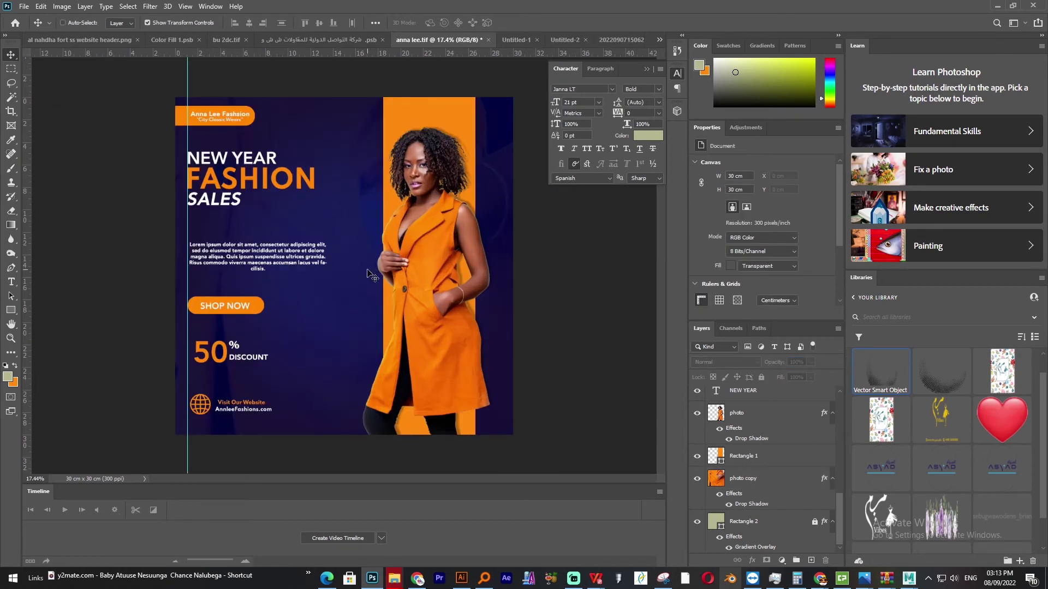
scroll(374, 273, down, 1)
Set the enlarged photo copy's blending mode to Multiply and raise its opacity to about 41%.
click(749, 416)
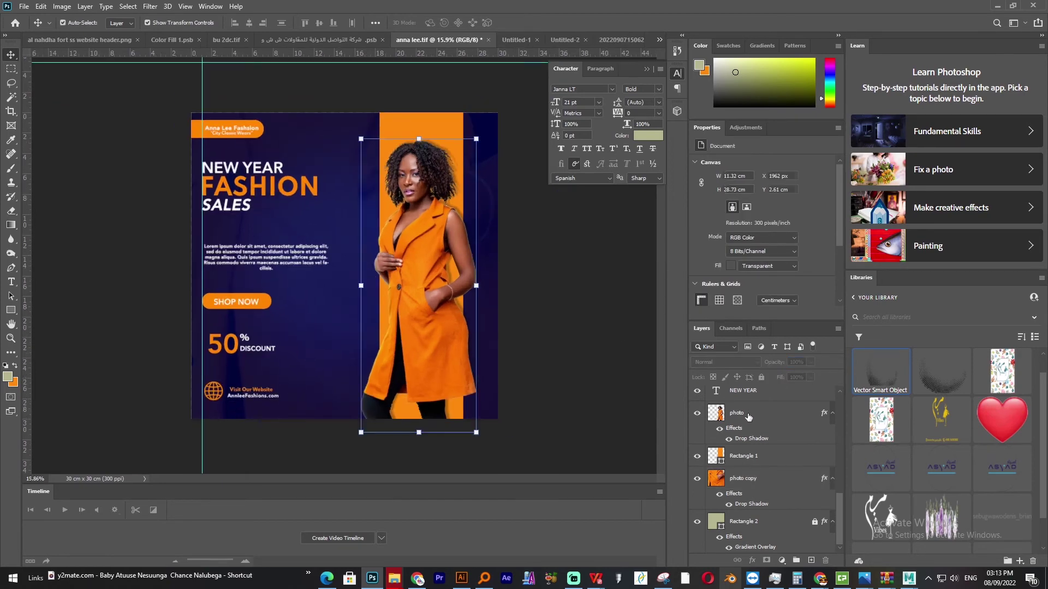
click(743, 480)
click(751, 363)
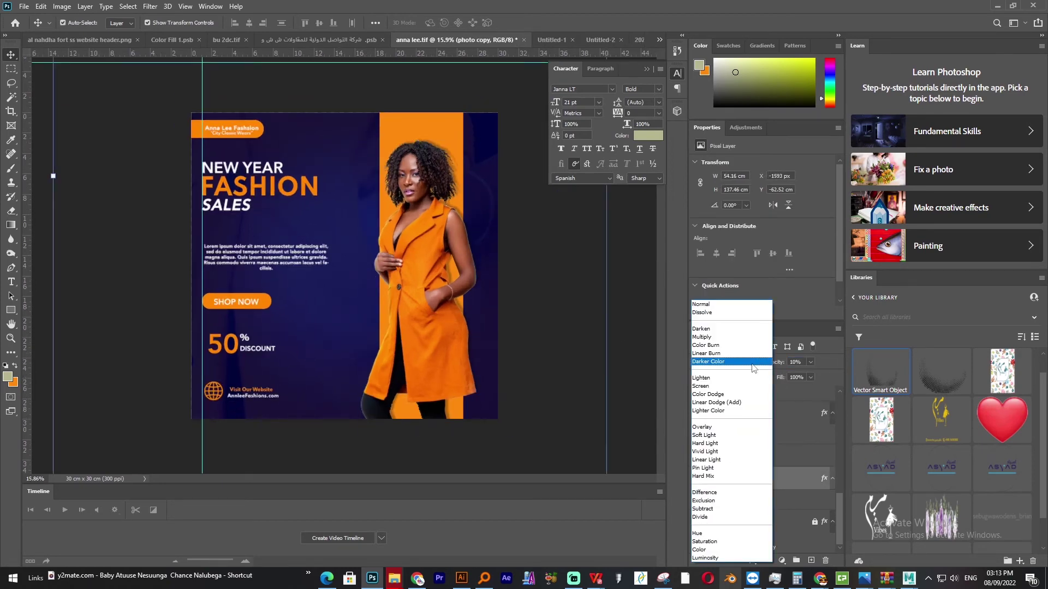
click(704, 341)
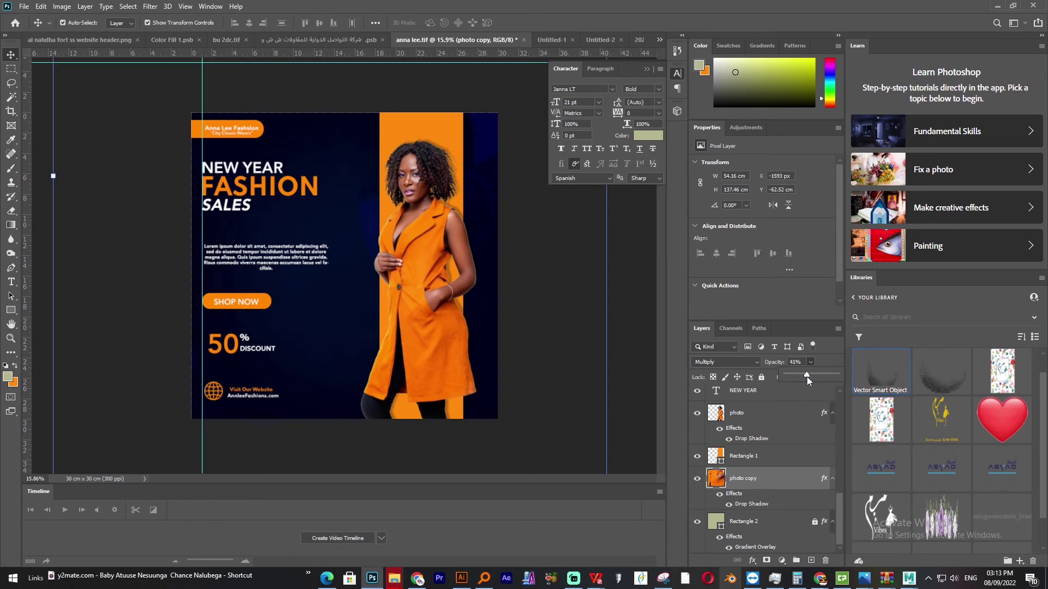
click(535, 337)
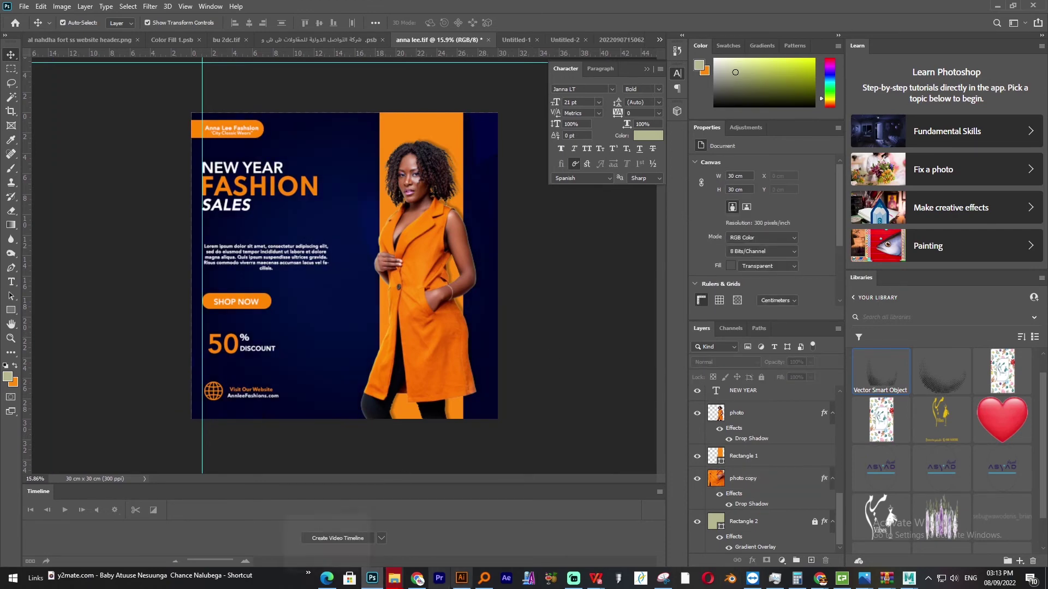
Switch to Illustrator, separate the curved halftone dot group from the "LOREM IPSUM" text, and cut it from the artwork.
click(462, 577)
key(ctrl+w)
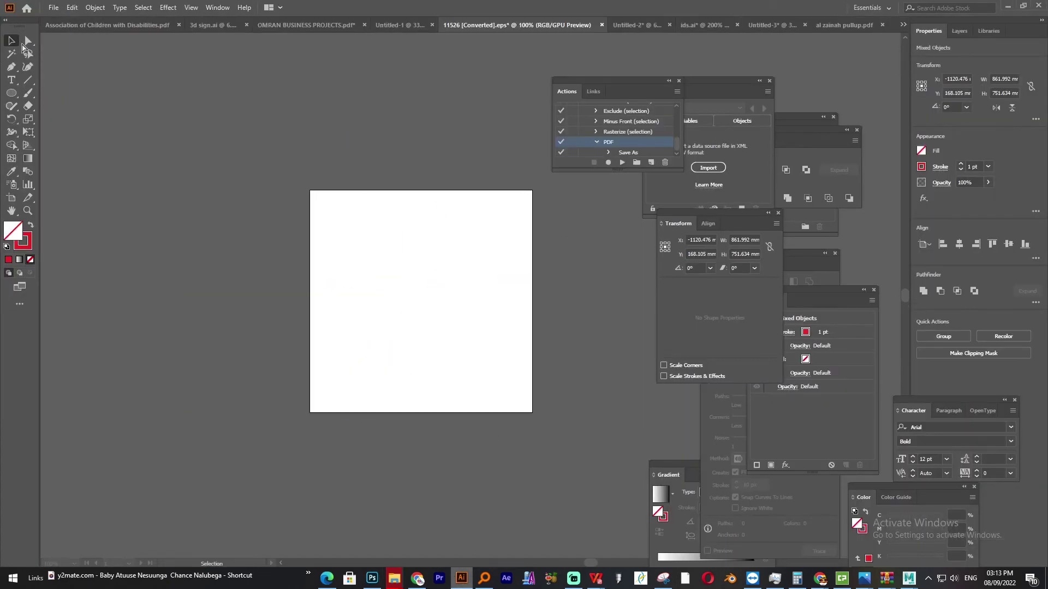
click(292, 265)
click(369, 353)
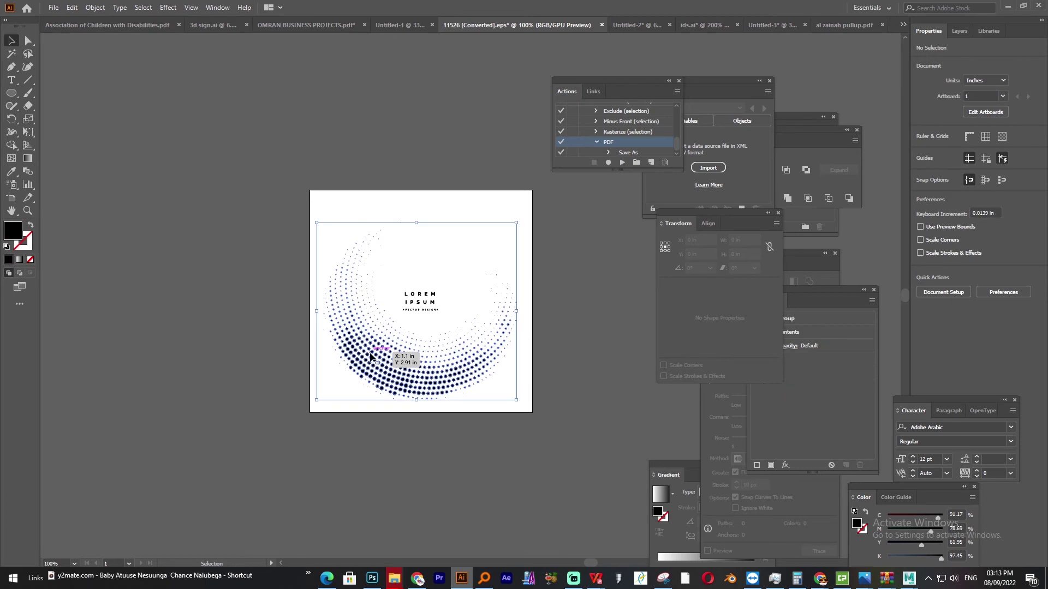
right_click(370, 353)
click(307, 452)
drag(374, 378, 218, 375)
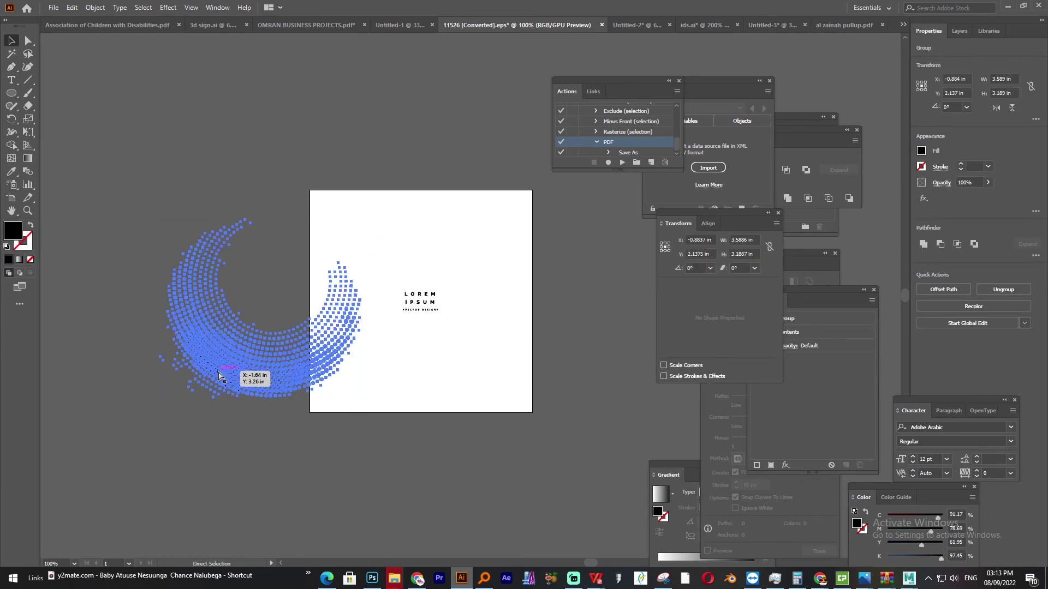
key(ctrl+x)
Switch back to Photoshop and paste the halftone dots into the poster as a Smart Object.
click(372, 580)
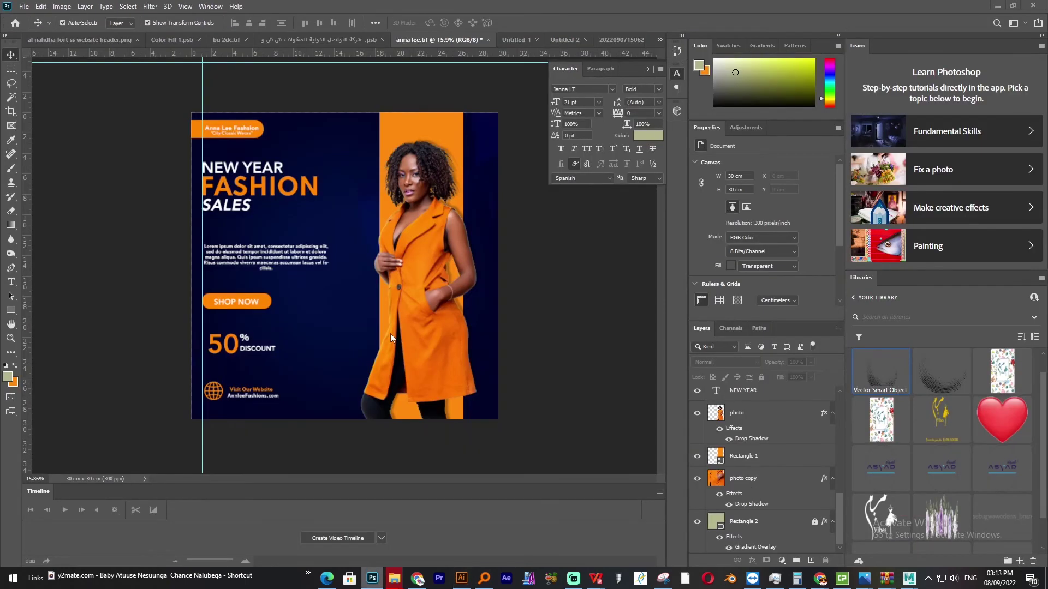
key(ctrl+v)
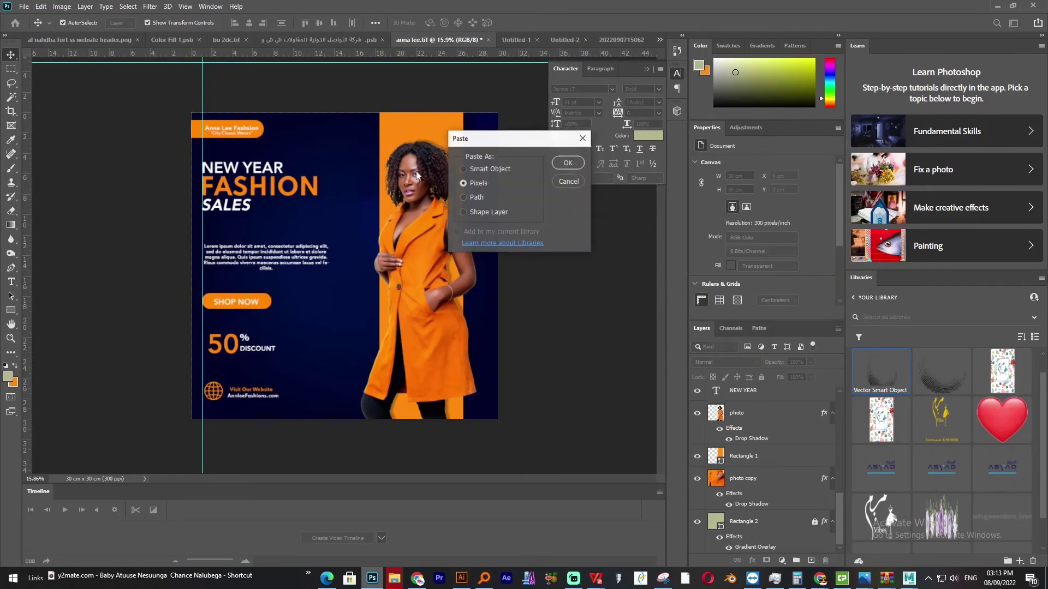
click(496, 167)
click(566, 162)
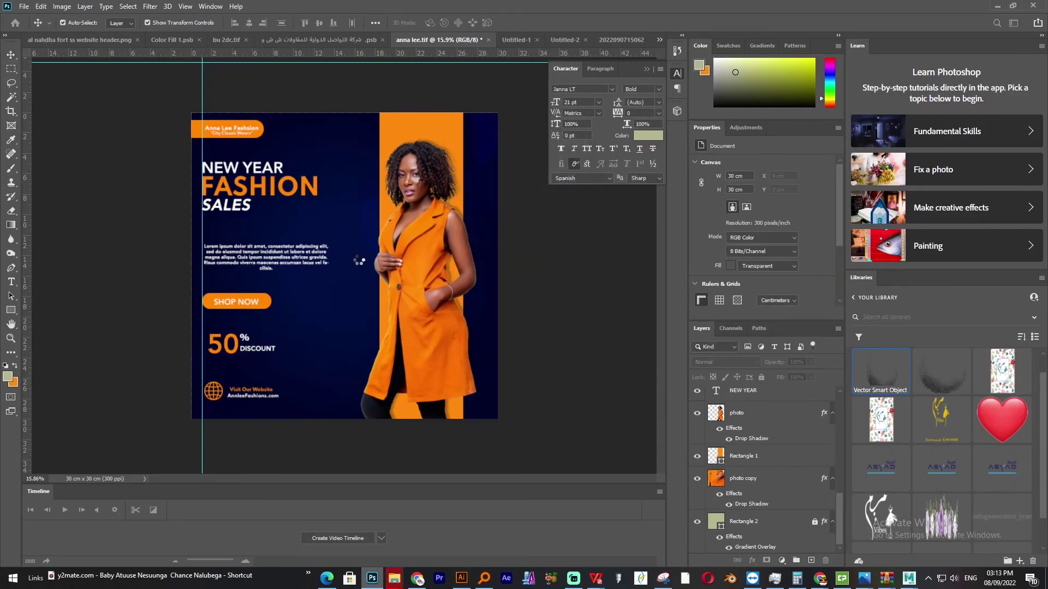
Enlarge the pasted halftone dots to about 346% so they span the poster's width.
drag(391, 307, 507, 411)
key(Return)
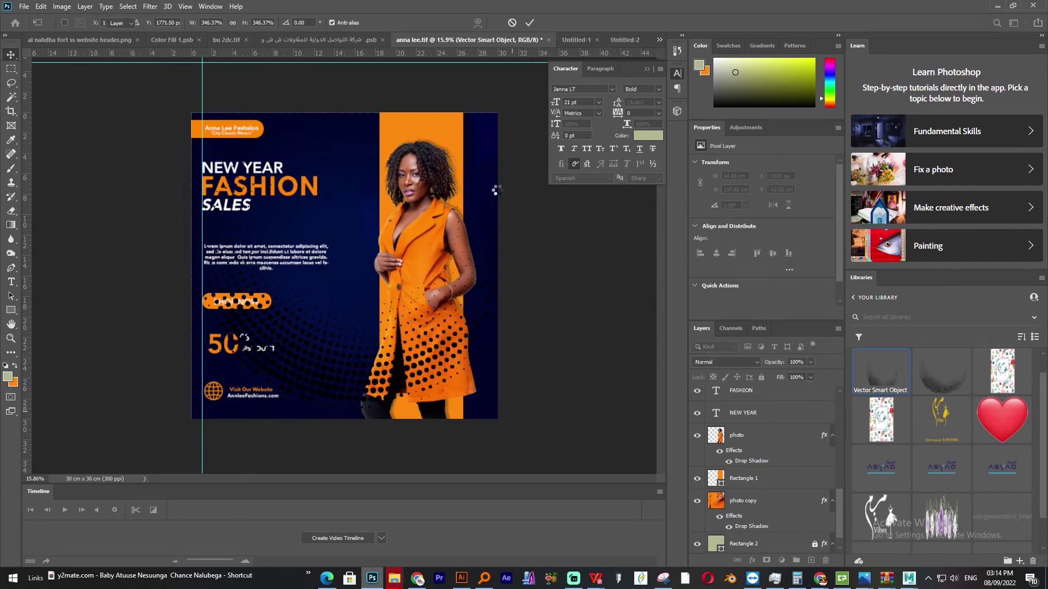
click(11, 57)
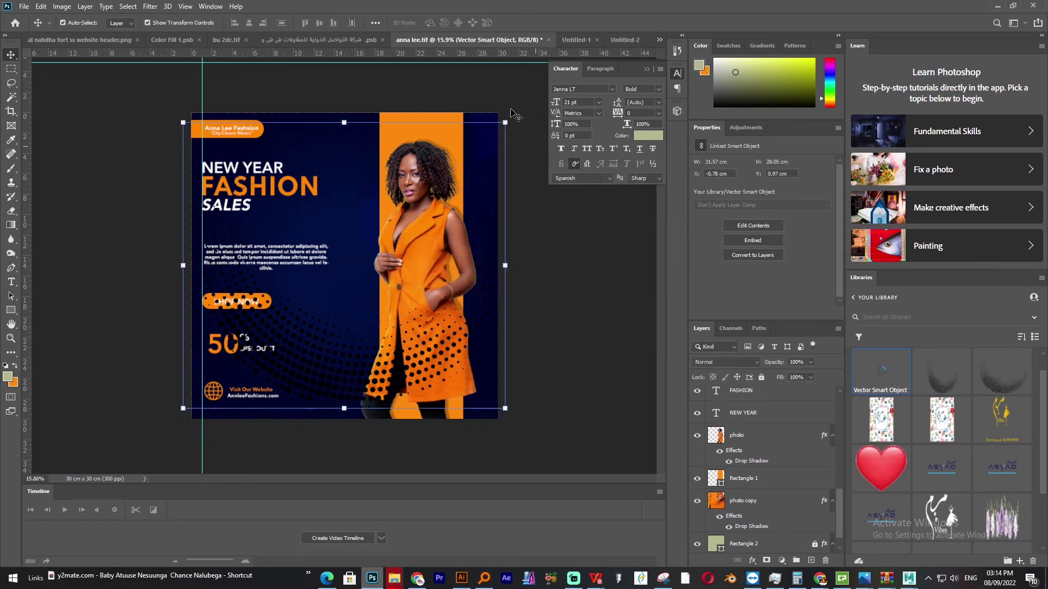
Rotate the halftone dots to -90° and move them over the text side so their dense edge overlaps the woman.
drag(514, 119, 233, 100)
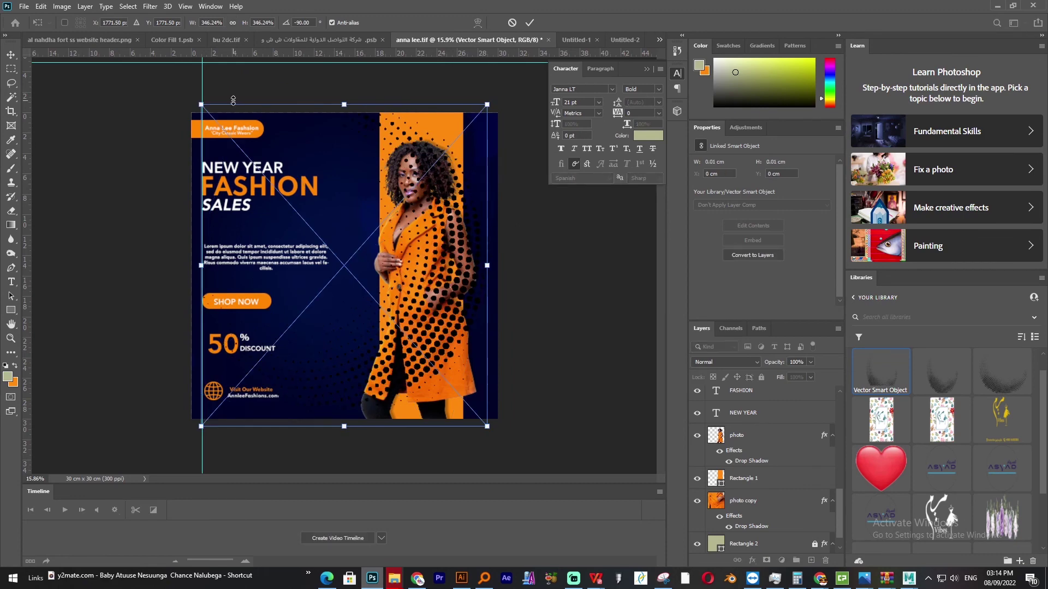
key(Return)
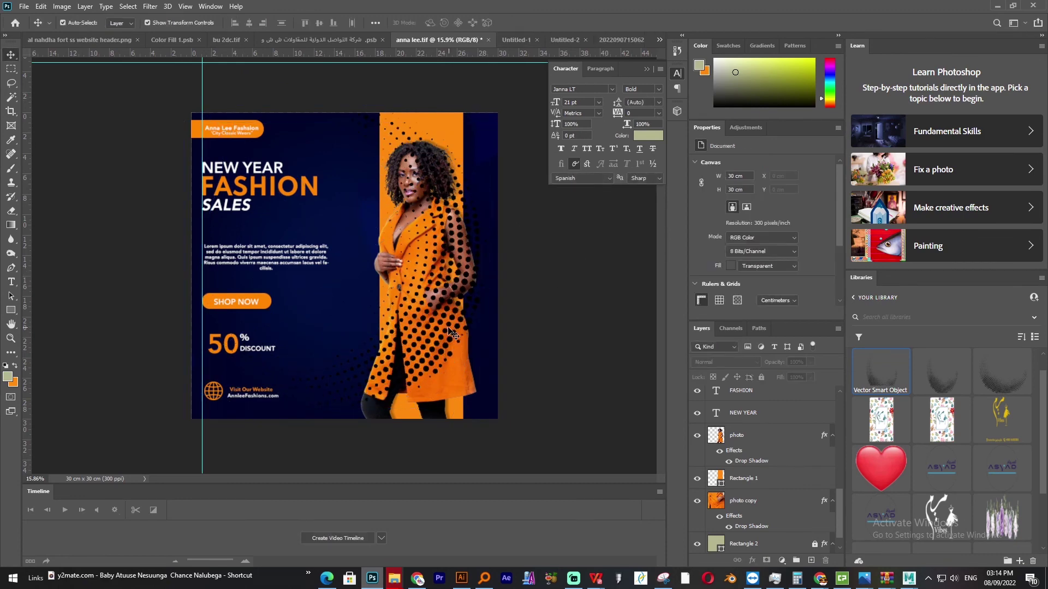
drag(445, 334, 355, 336)
key(ctrl+z)
click(413, 355)
click(428, 345)
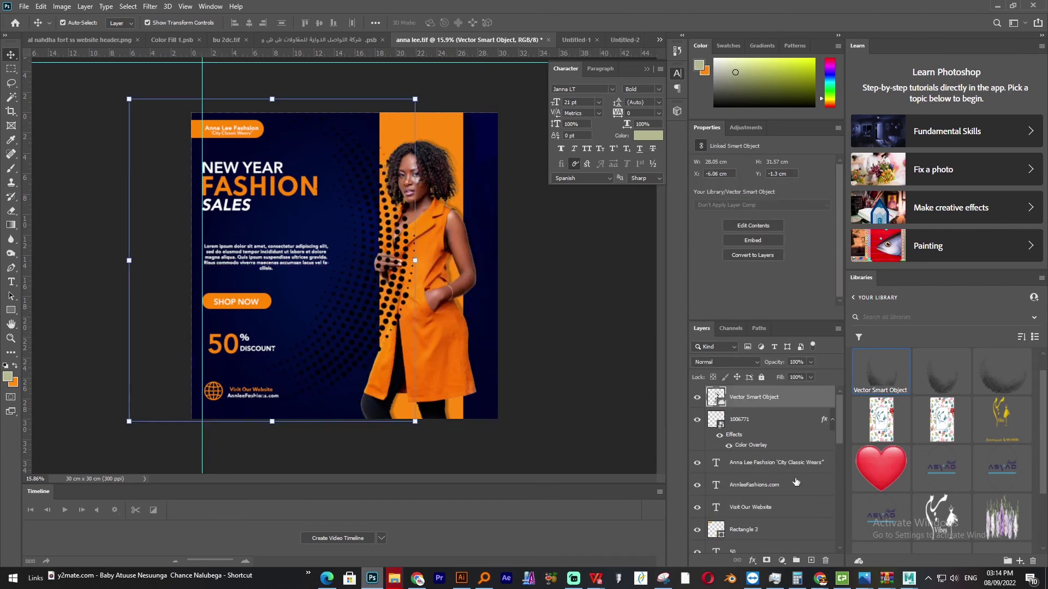
Rasterize the halftone dots layer and add a Satin effect to it.
right_click(747, 396)
click(774, 296)
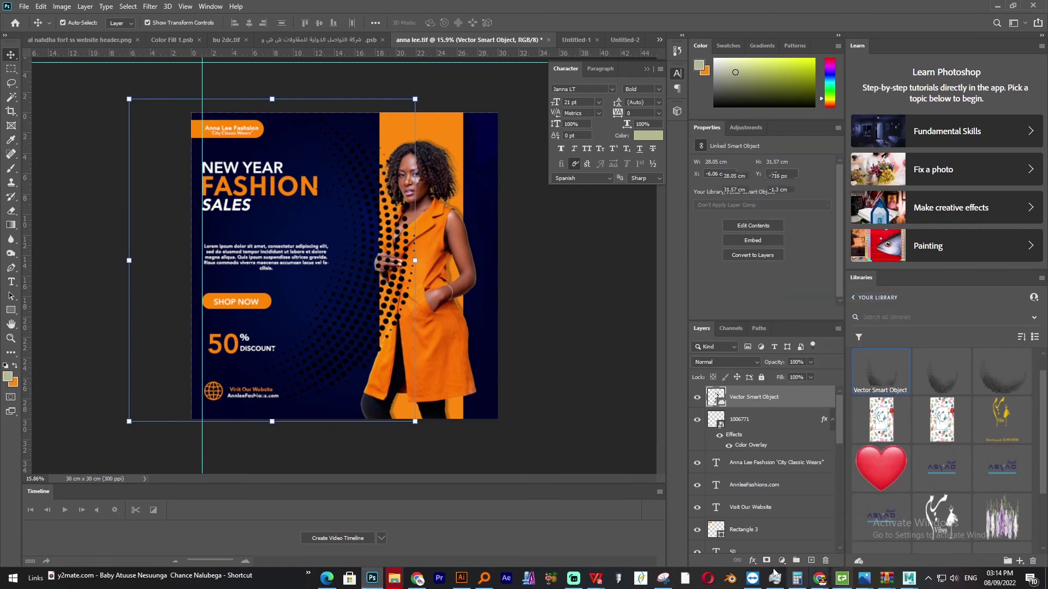
click(753, 556)
click(764, 506)
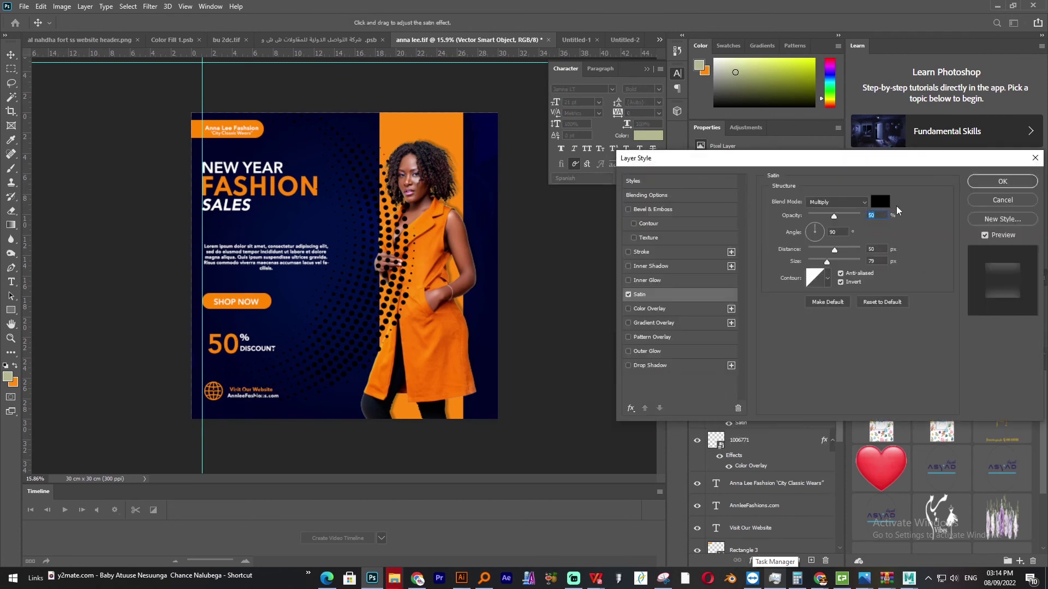
Set the Satin effect's color to white.
click(880, 206)
drag(688, 253, 654, 189)
click(909, 194)
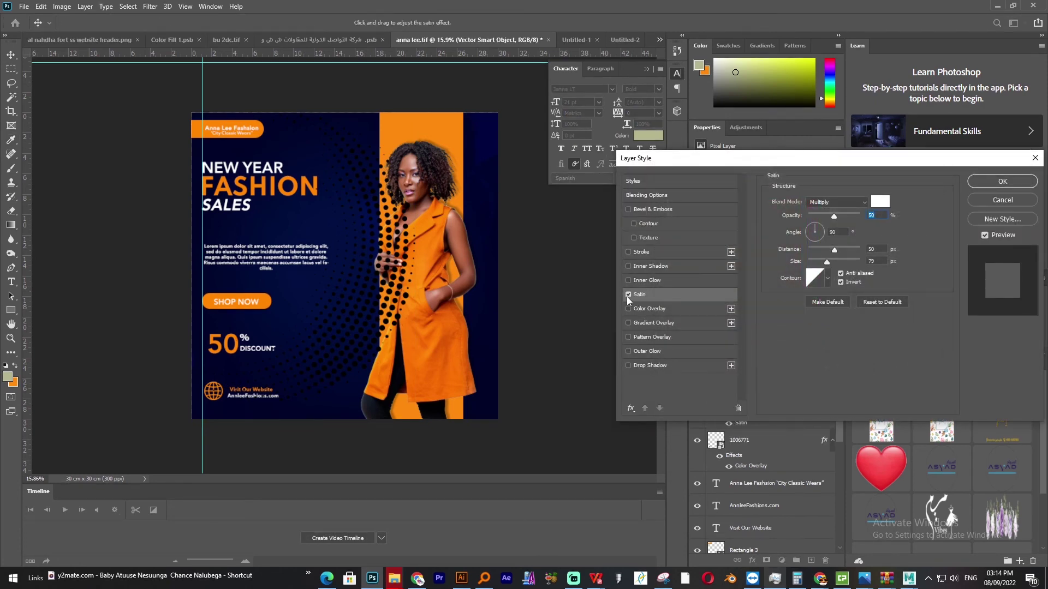
Replace the halftone dots' Satin effect with a white (ffffff) Color Overlay.
click(628, 295)
click(629, 308)
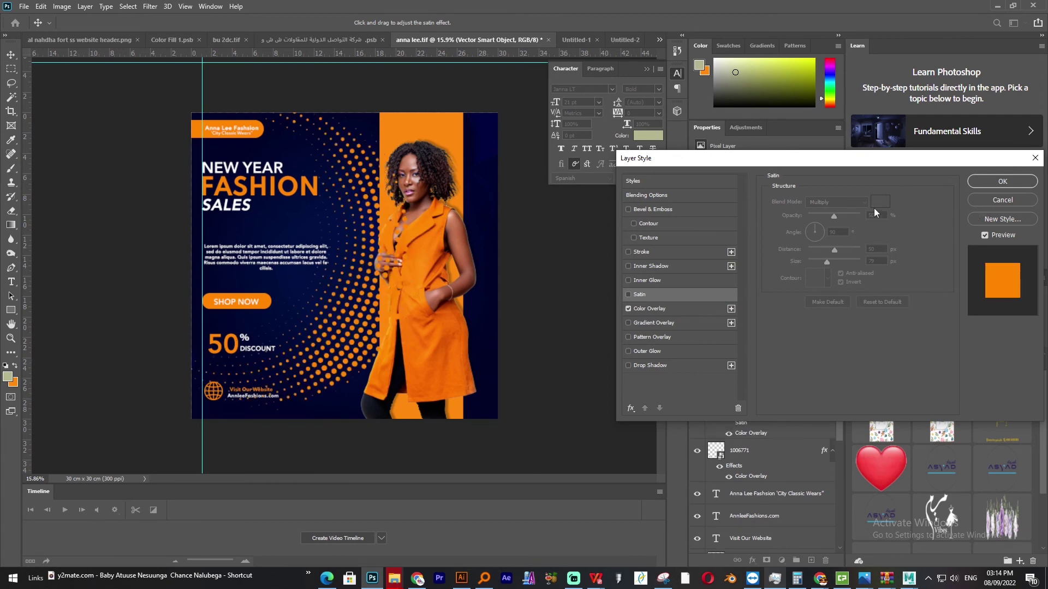
click(677, 309)
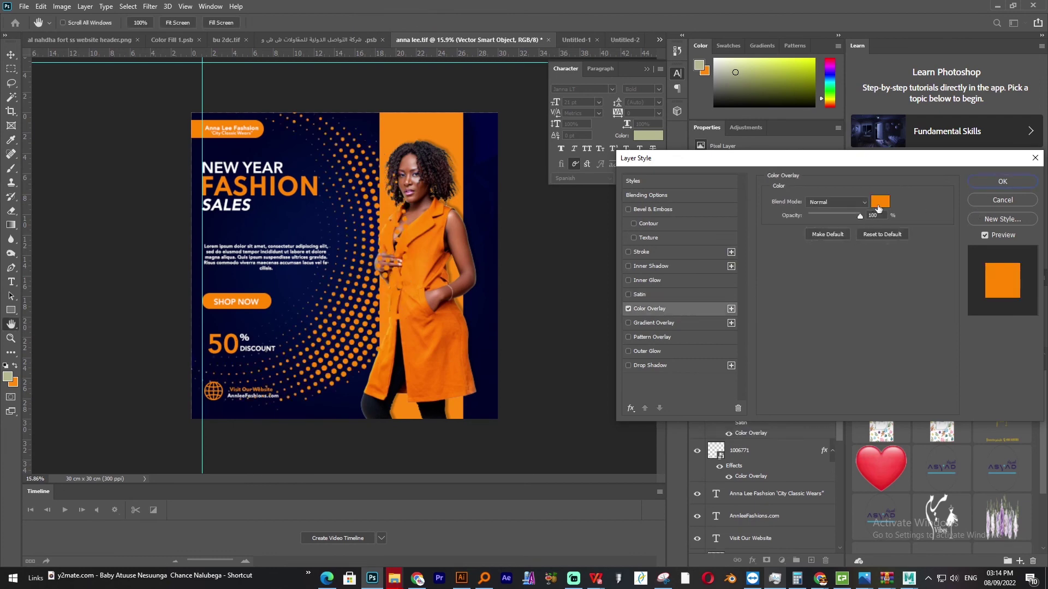
click(878, 208)
text(ffffff)
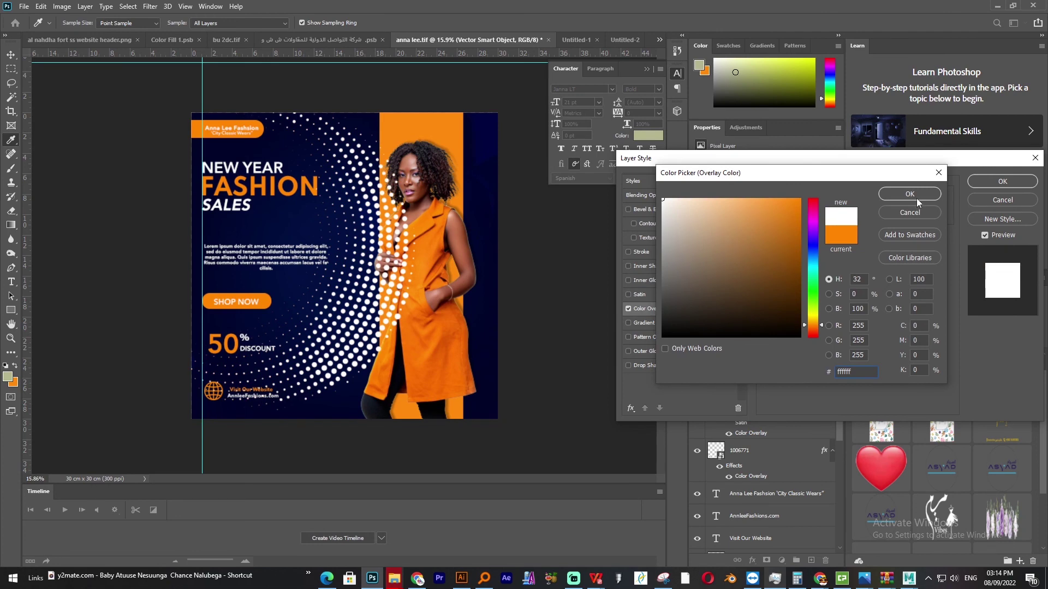
click(916, 198)
click(985, 183)
key(v)
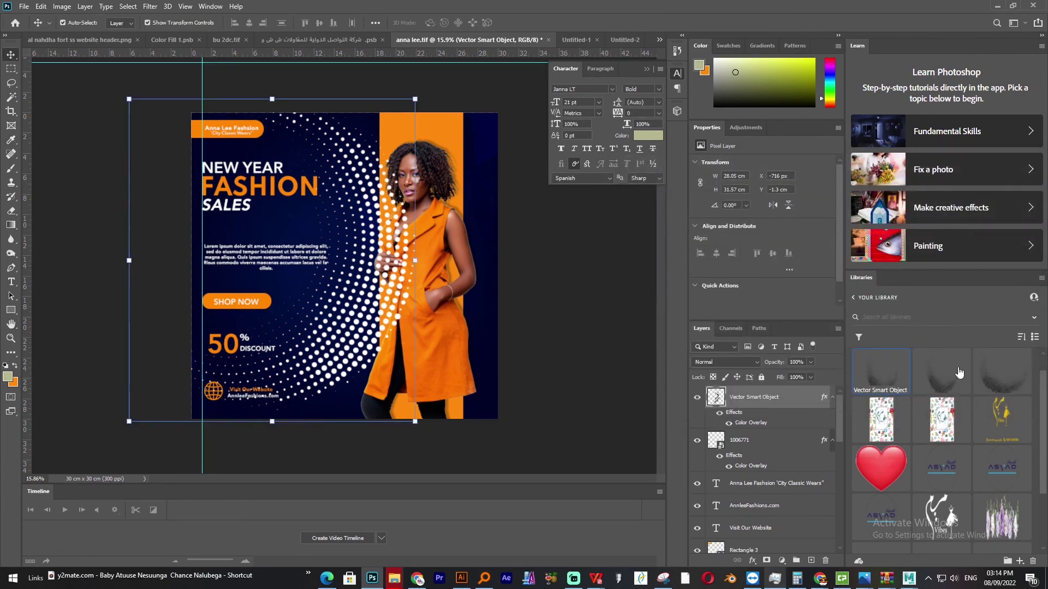
Set the halftone dots' opacity to 10% and rotate them by about -7.6°.
click(798, 362)
text(10)
key(Return)
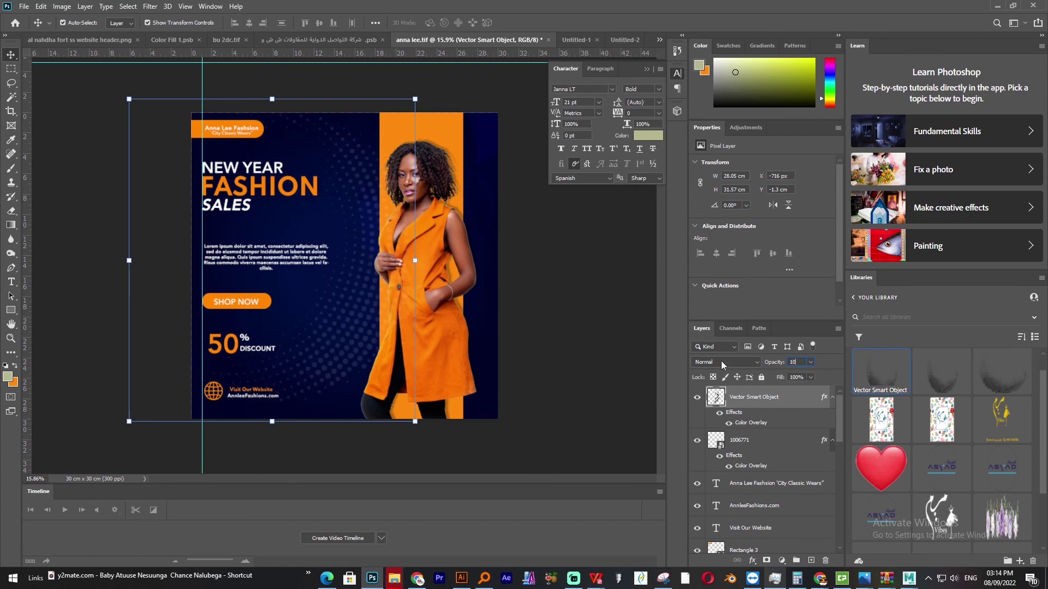
drag(428, 428, 450, 405)
key(Return)
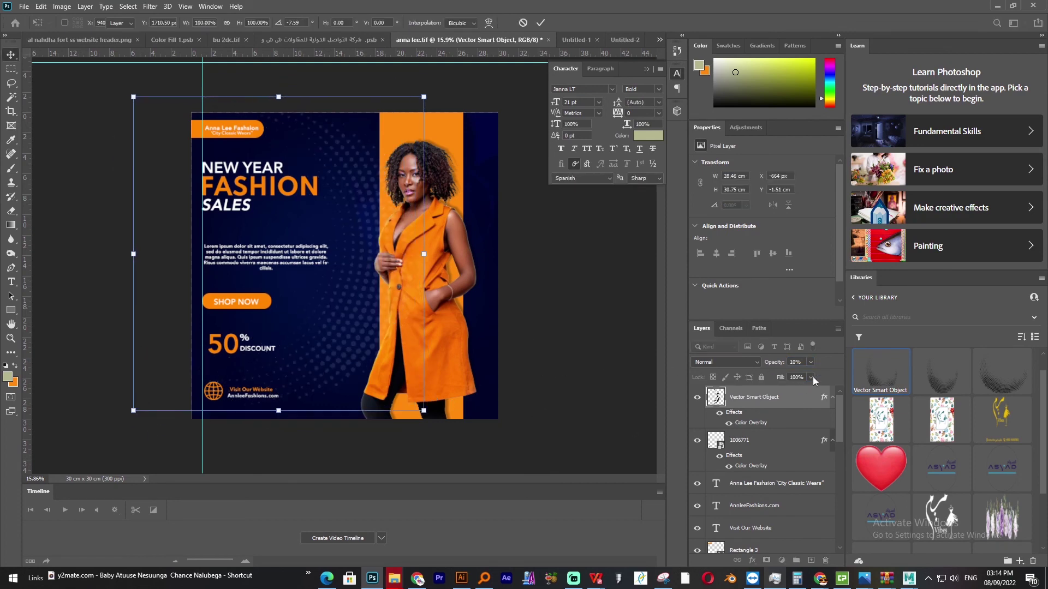
Lower the halftone dots' fill, reduce their opacity to 9%, and deselect the layer.
click(810, 378)
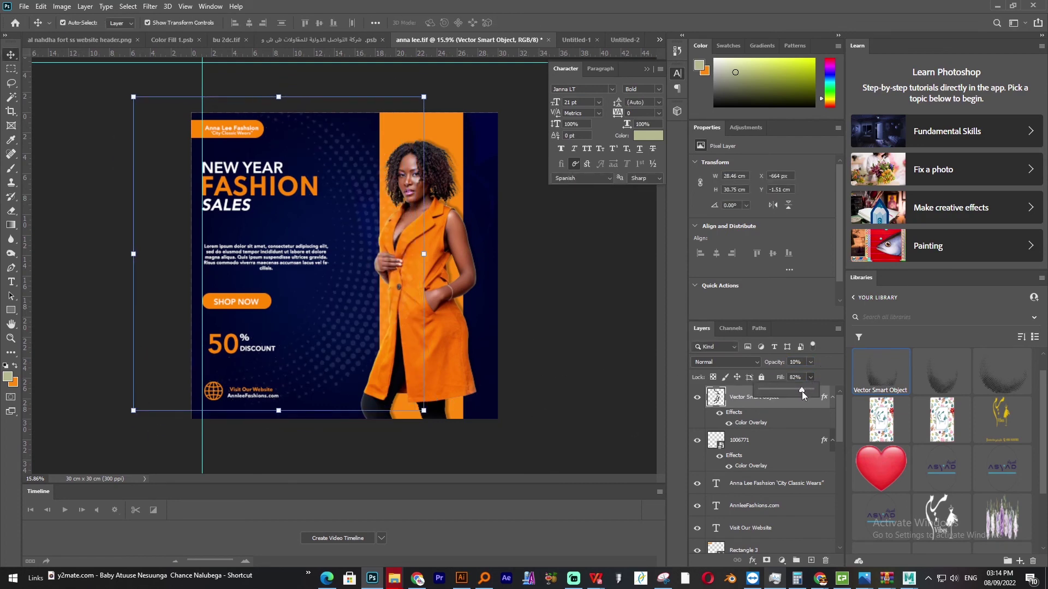
drag(801, 391, 772, 385)
click(810, 365)
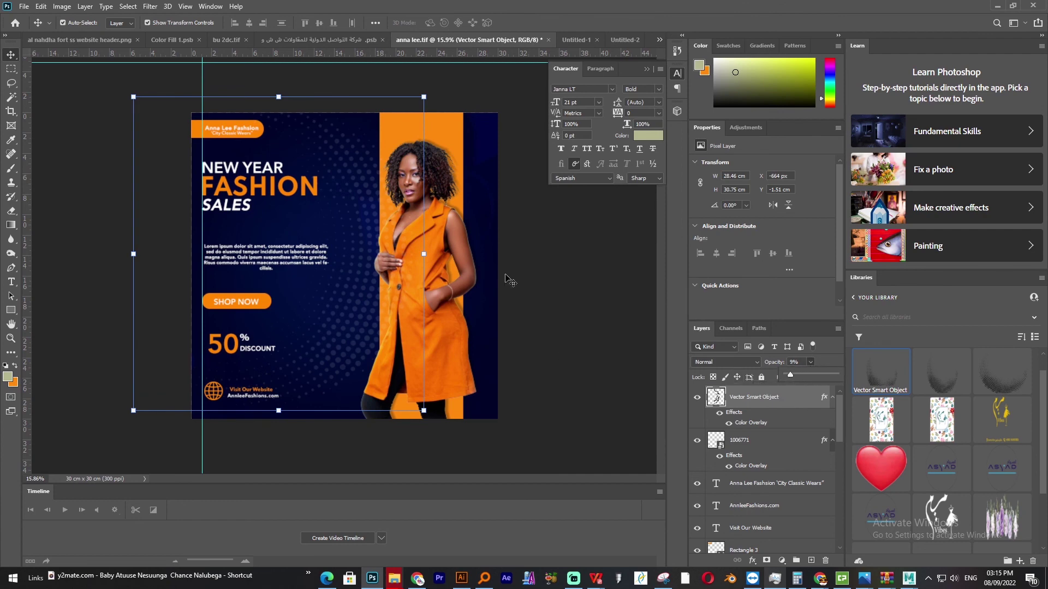
click(563, 278)
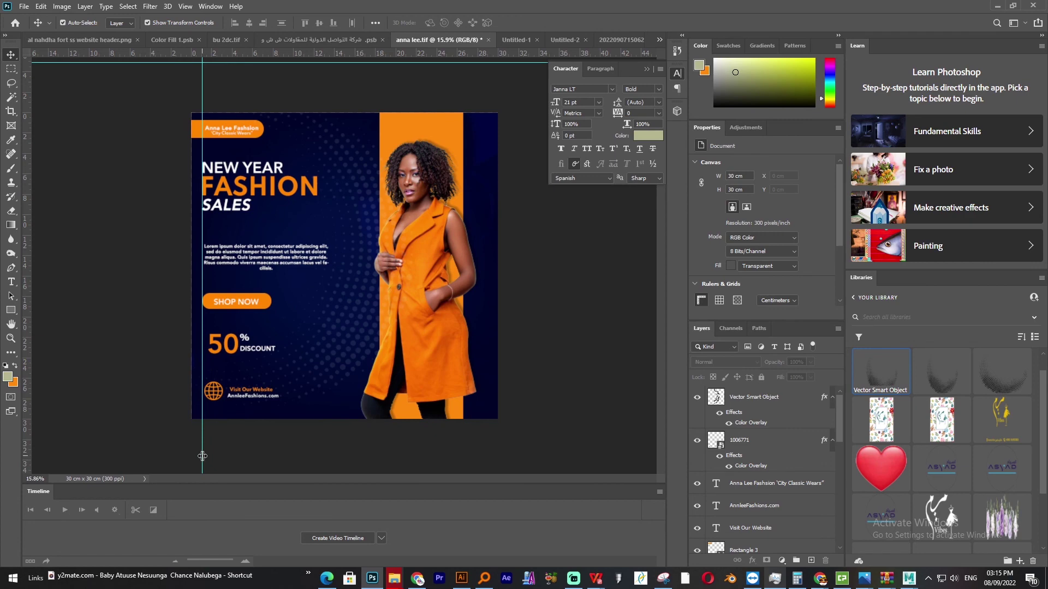
Move the vertical guide off the poster, past its left edge.
drag(202, 456, 149, 441)
scroll(307, 319, up, 1)
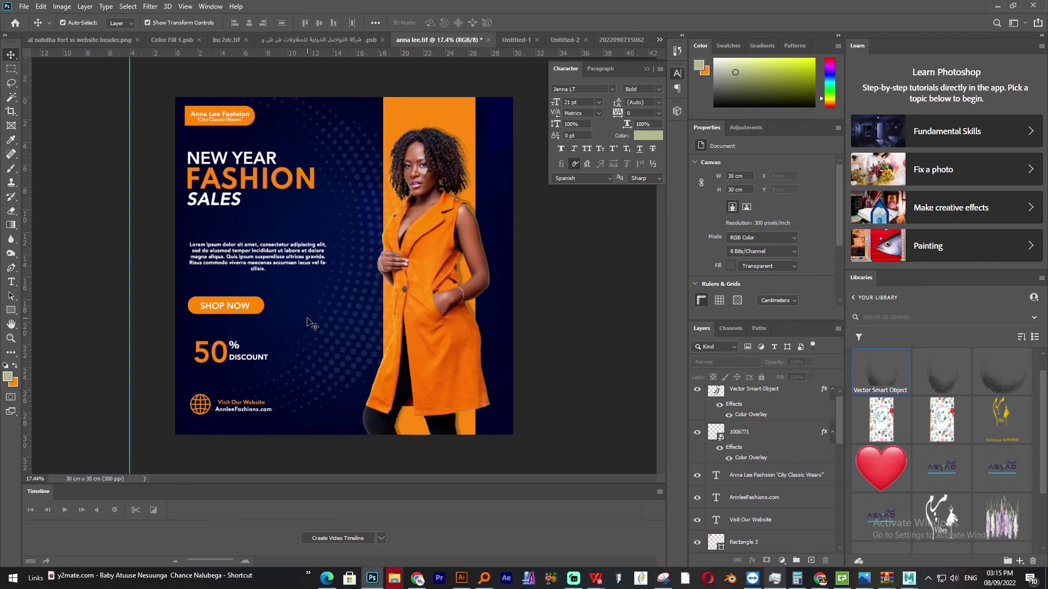